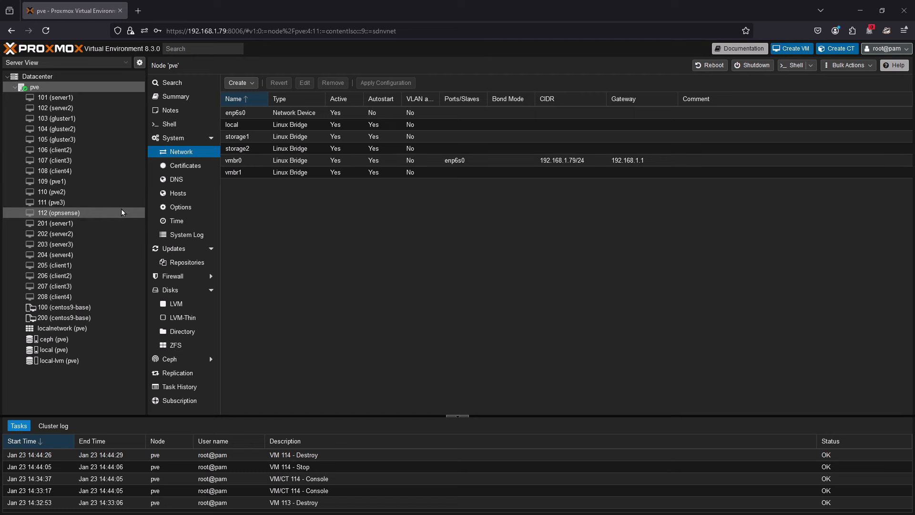
# - Examine the ISO images in the local storage, including the Rockstor, TrueNAS SCALE and openmediavault installers
pyautogui.click(57, 350)
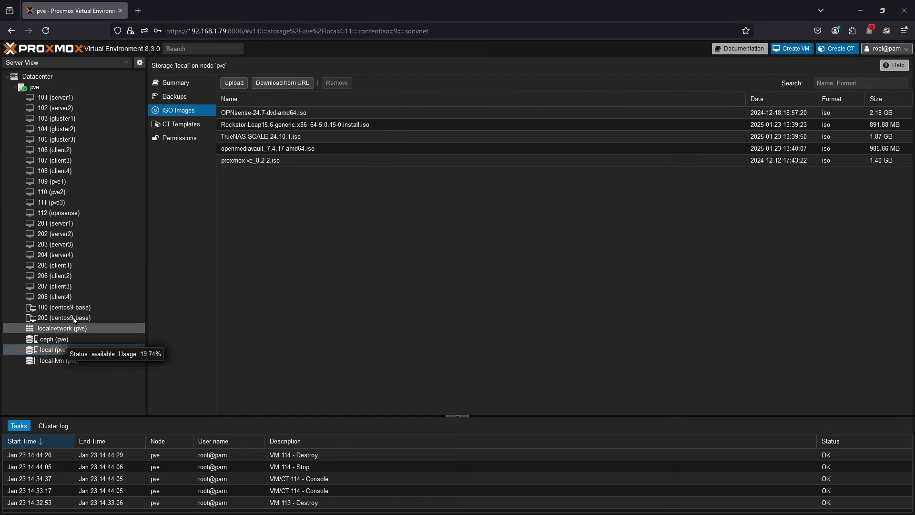
pyautogui.click(301, 125)
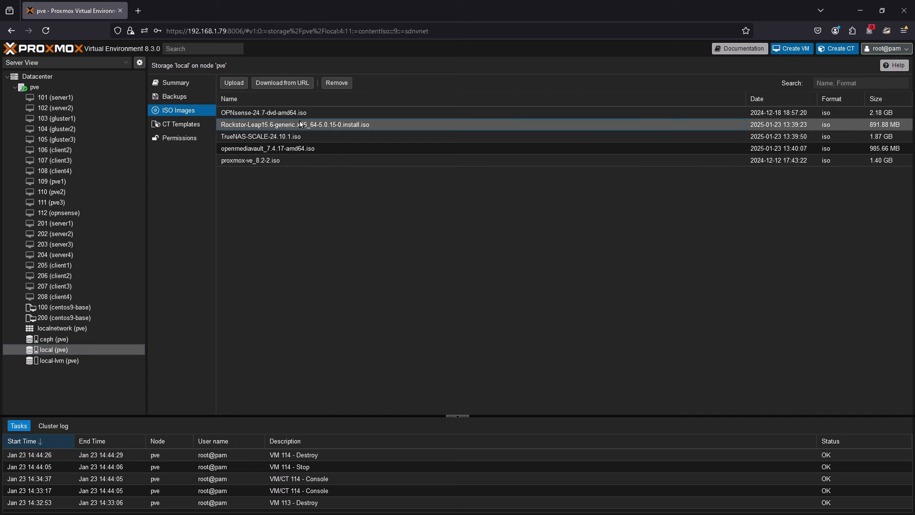
pyautogui.click(292, 135)
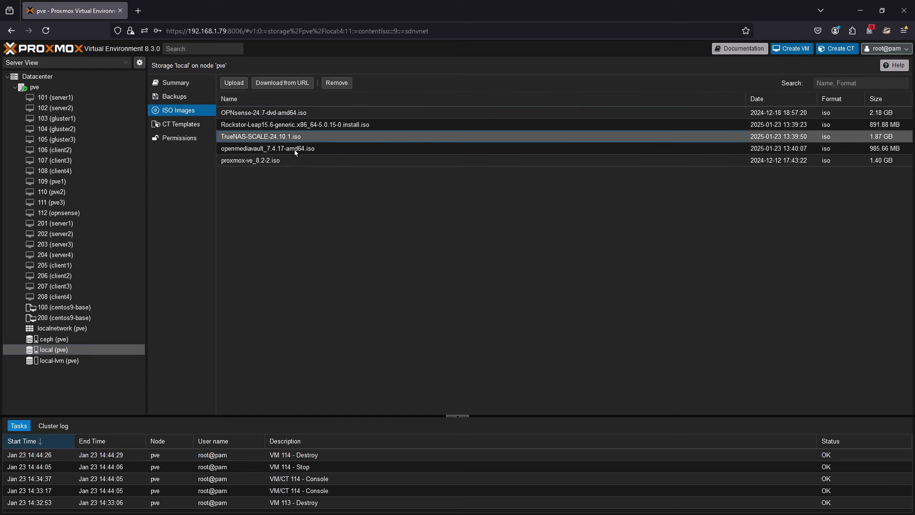
pyautogui.click(294, 149)
pyautogui.click(293, 125)
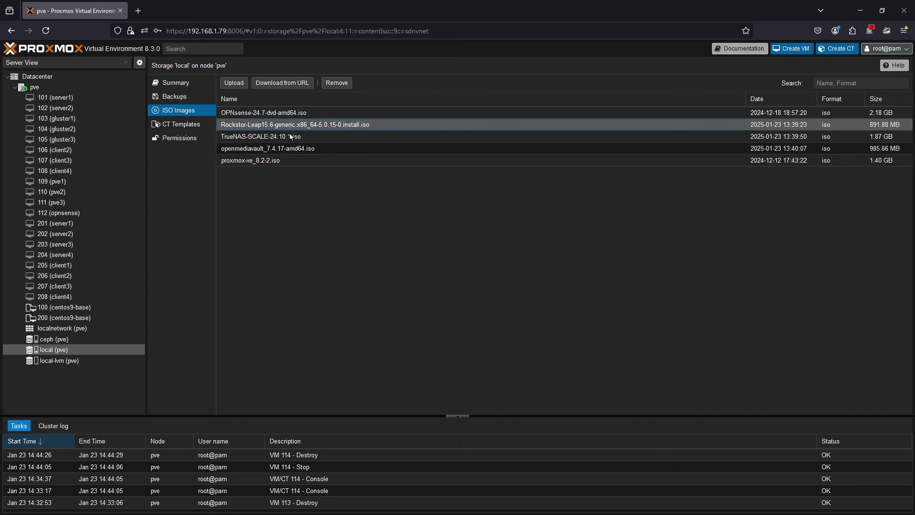
pyautogui.click(290, 133)
pyautogui.click(293, 115)
pyautogui.click(296, 126)
pyautogui.click(63, 223)
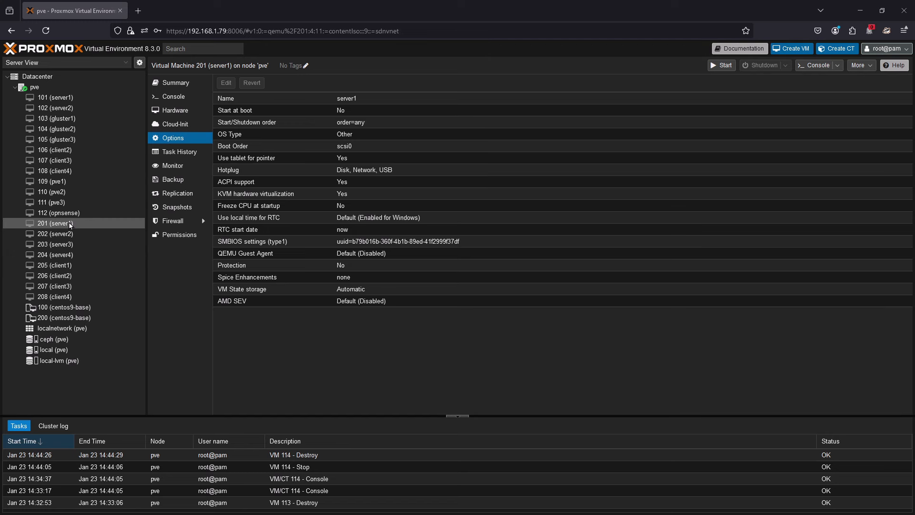
# - Begin creating a new virtual machine on node pve and name it "true"
pyautogui.click(801, 52)
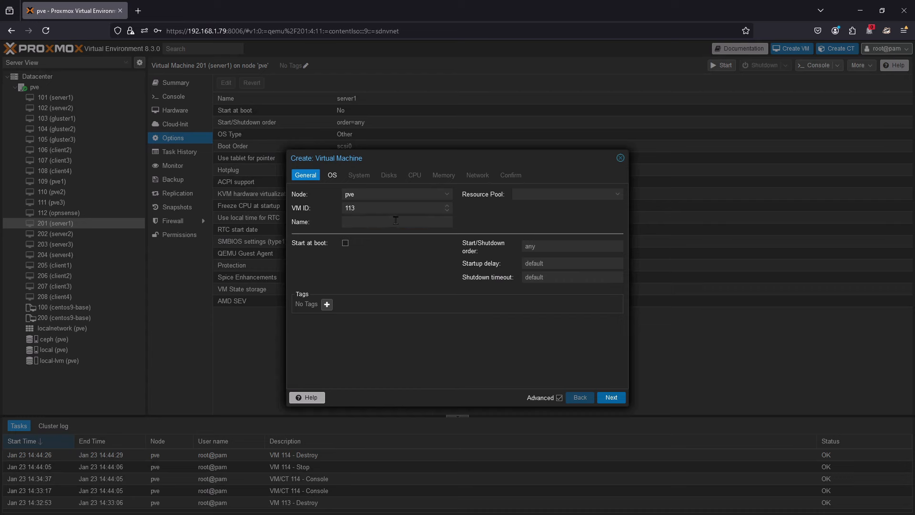
pyautogui.click(396, 221)
pyautogui.write('true')
pyautogui.click(611, 398)
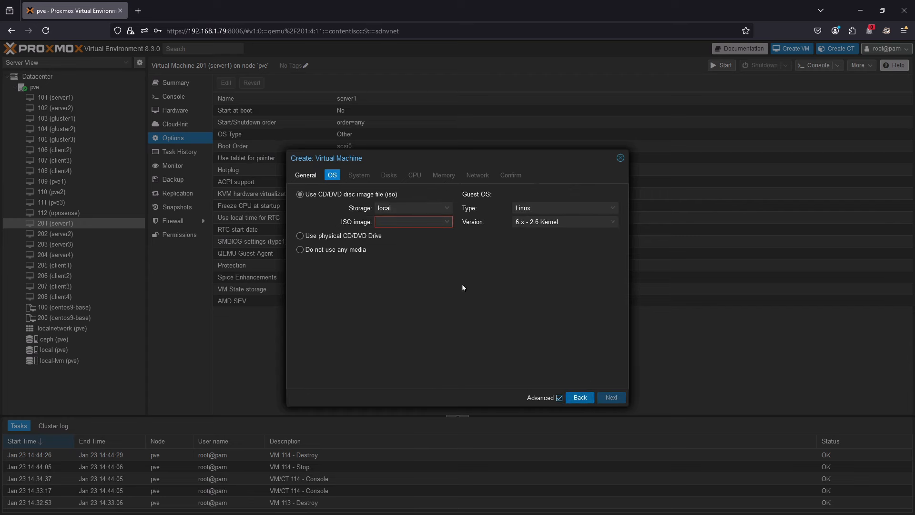
# - Use TrueNAS-SCALE-24.10.1.iso from local storage as the installation image and accept the default system settings
pyautogui.click(448, 222)
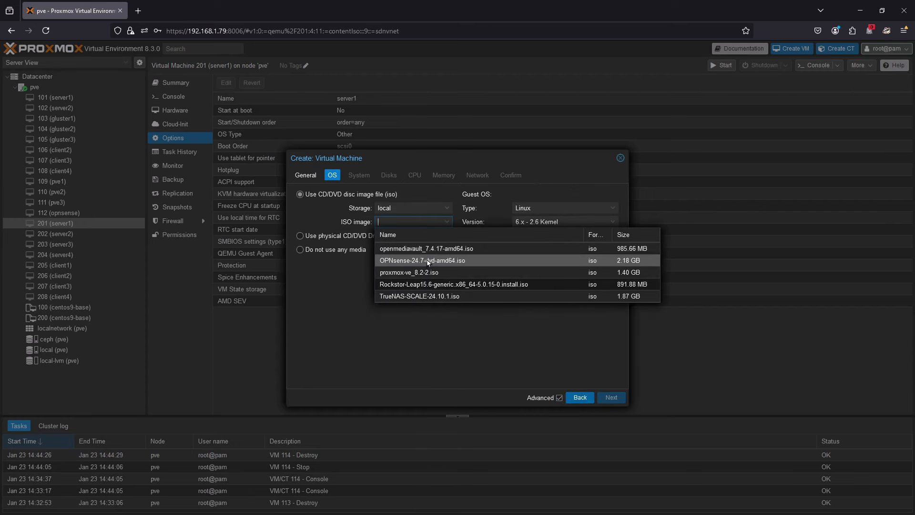
pyautogui.click(430, 296)
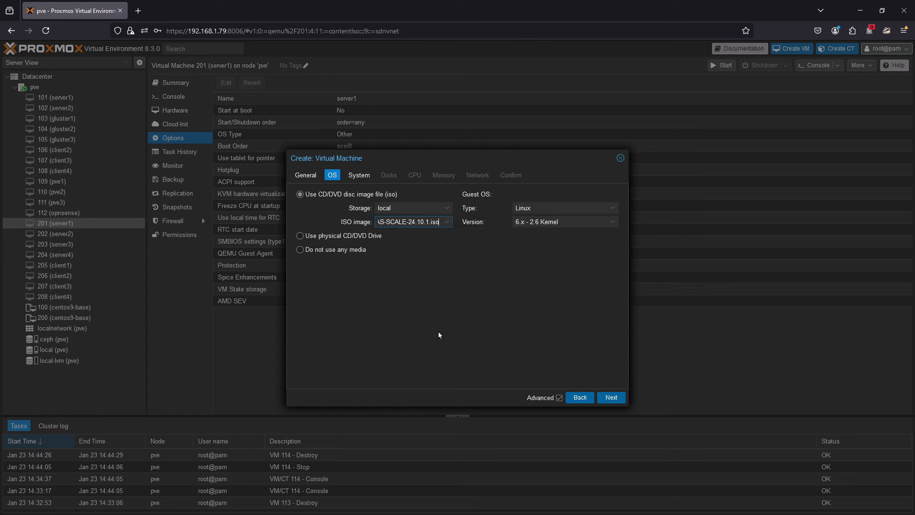
pyautogui.click(611, 398)
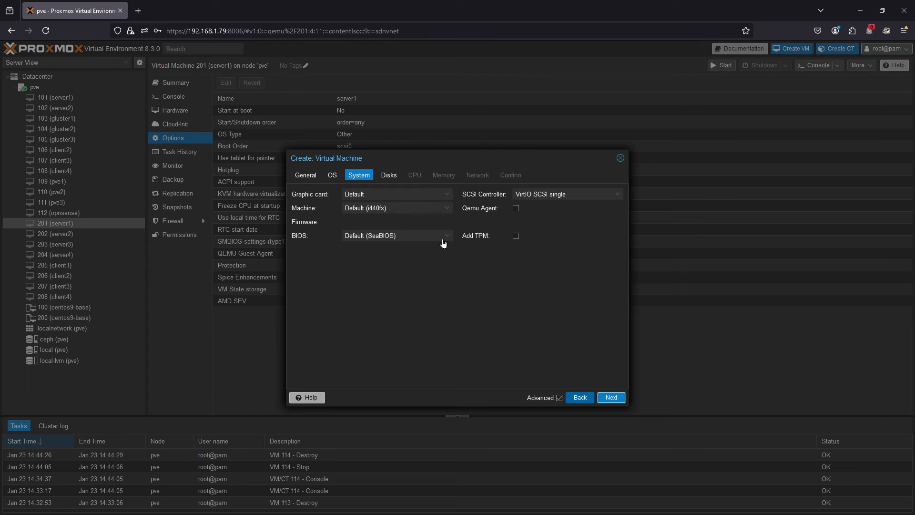
pyautogui.click(612, 398)
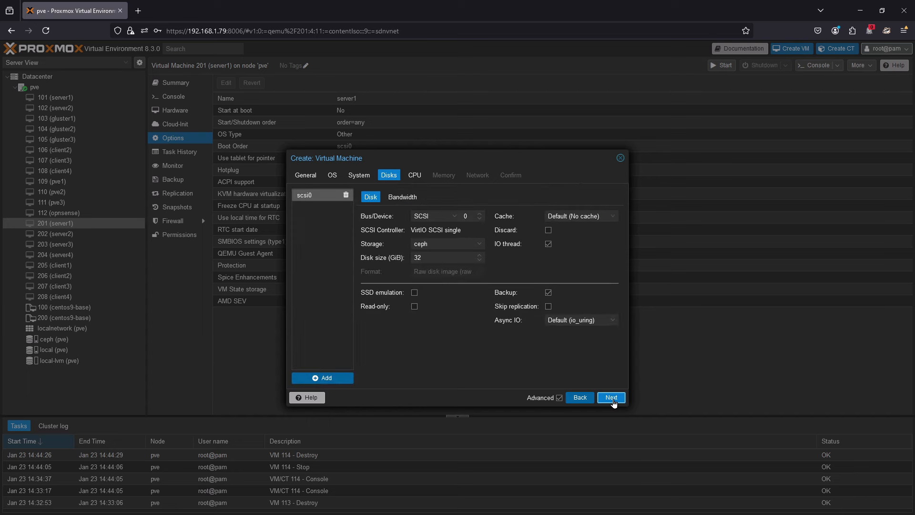
# - Add three more 32 GiB SCSI disks on the ceph storage, scsi1 to scsi3, alongside scsi0
pyautogui.click(328, 379)
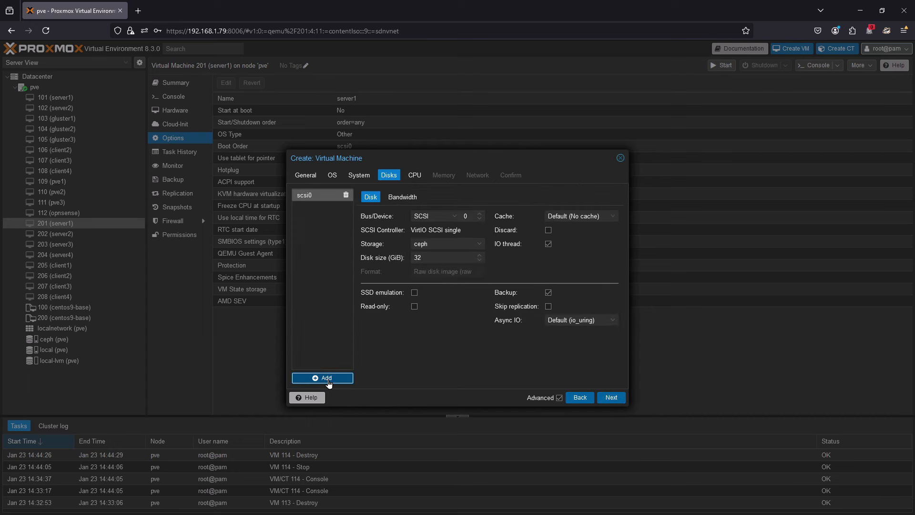
pyautogui.click(328, 380)
pyautogui.click(328, 382)
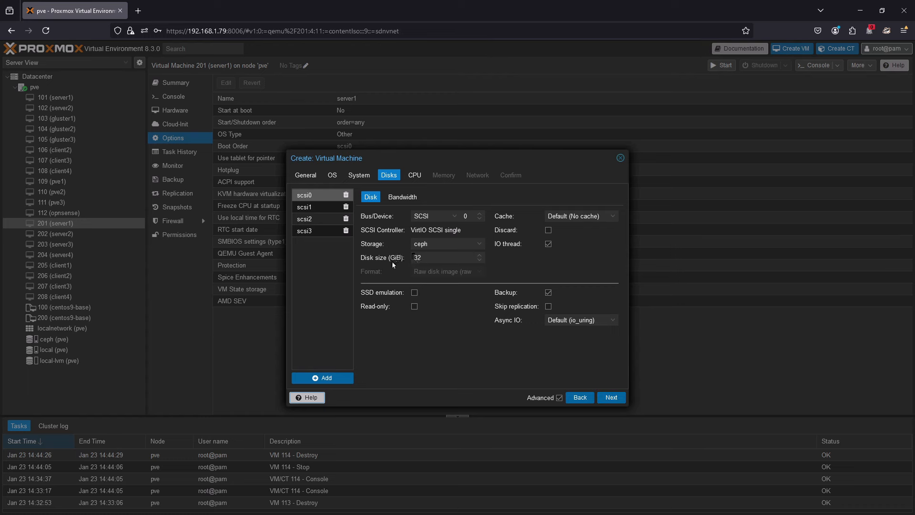
pyautogui.click(615, 399)
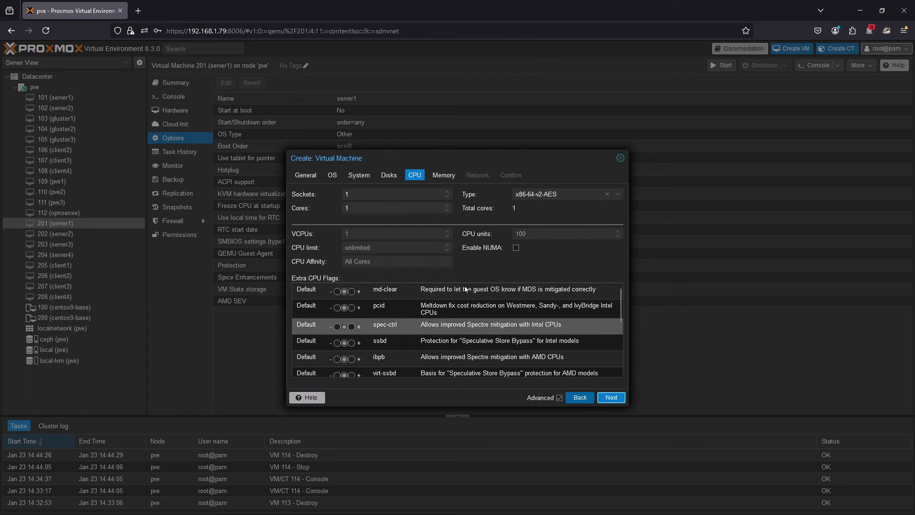
# - Give the virtual machine 8 CPU cores and 16384 MiB of memory
pyautogui.click(304, 206)
pyautogui.write('8')
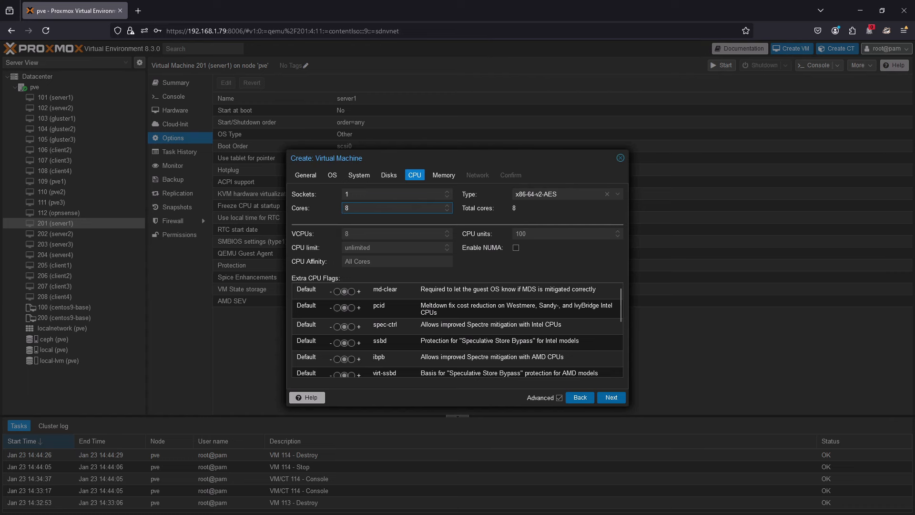
pyautogui.click(614, 401)
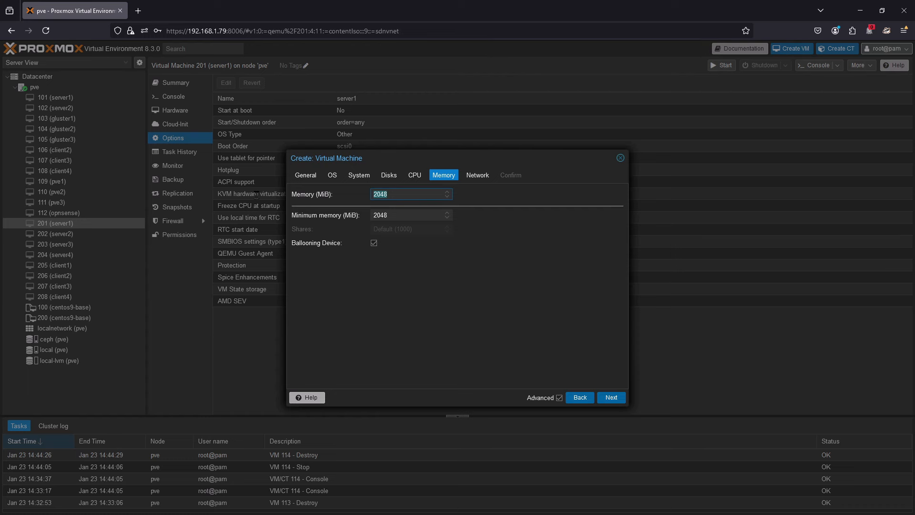
pyautogui.write('163854')
pyautogui.press('BackSpace')
pyautogui.write('4')
pyautogui.click(610, 398)
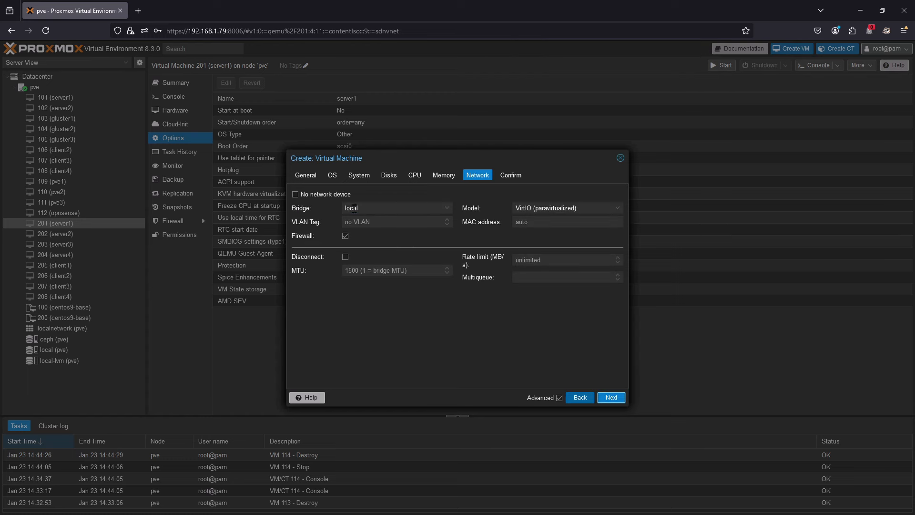
# - Connect the network device to bridge vmbr0 and finish creating the virtual machine, starting it after creation
pyautogui.click(355, 209)
pyautogui.click(383, 270)
pyautogui.click(612, 398)
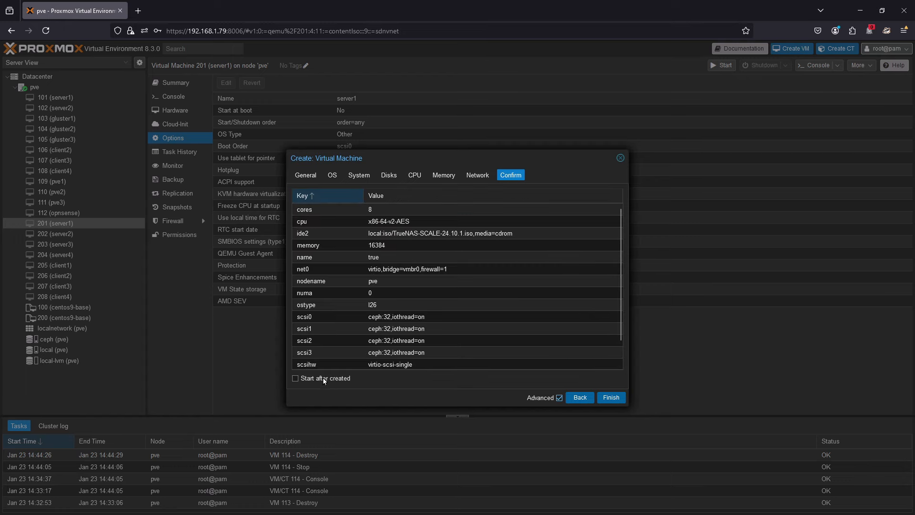
pyautogui.click(612, 398)
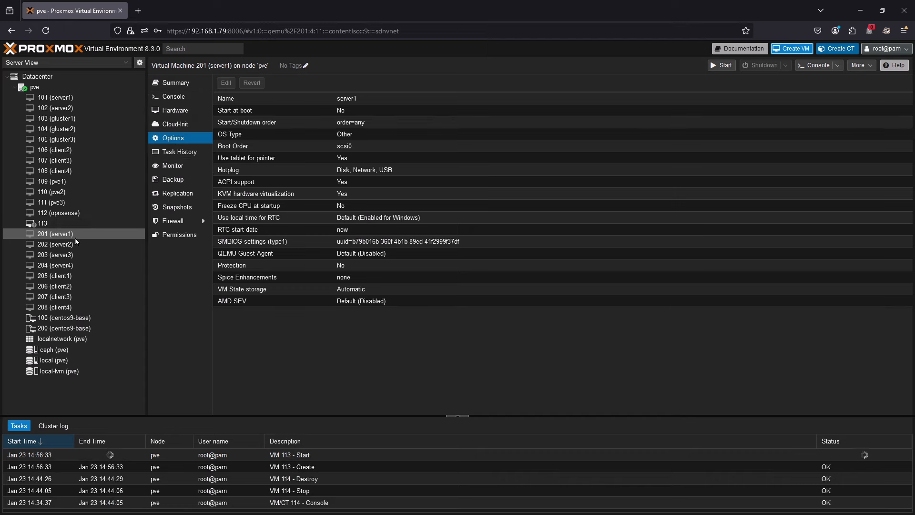
# - Open the console of VM 113 and boot the Start TrueNAS SCALE Installation entry
pyautogui.click(51, 223)
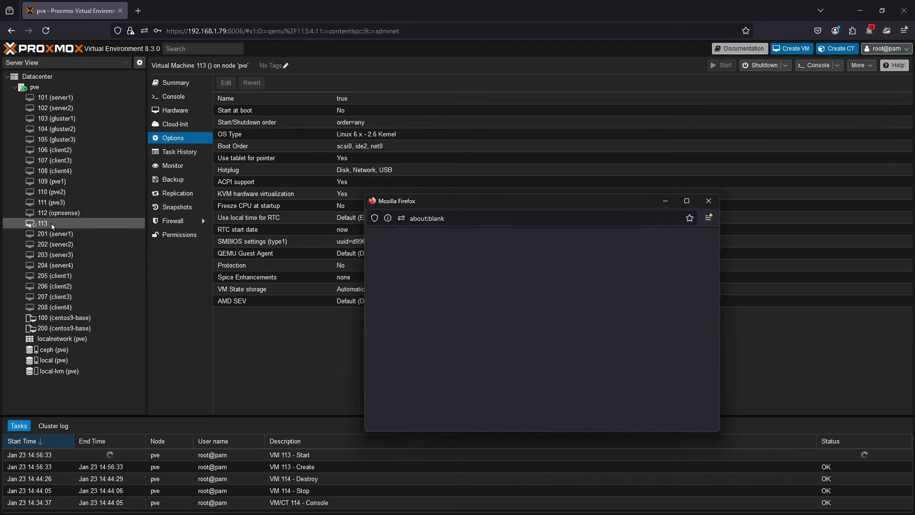
pyautogui.moveTo(531, 202); pyautogui.dragTo(430, 90)
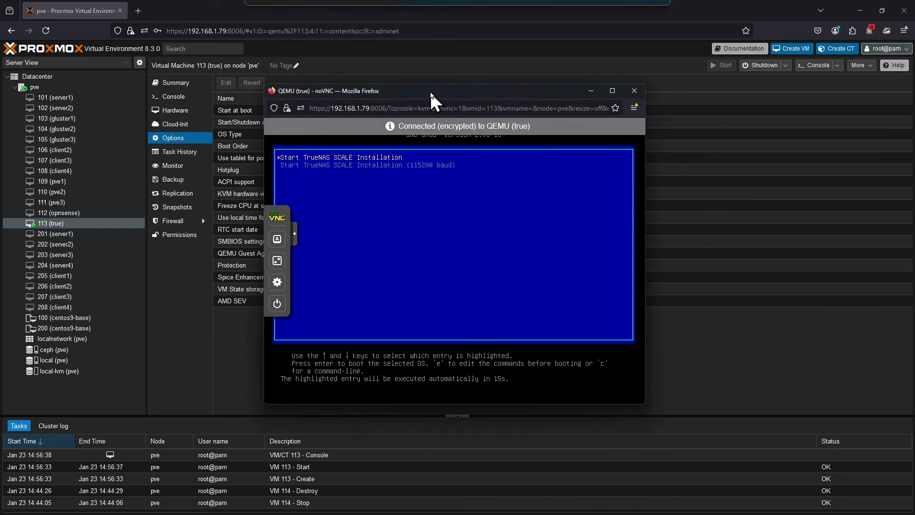
pyautogui.press('Down')
pyautogui.press('Up')
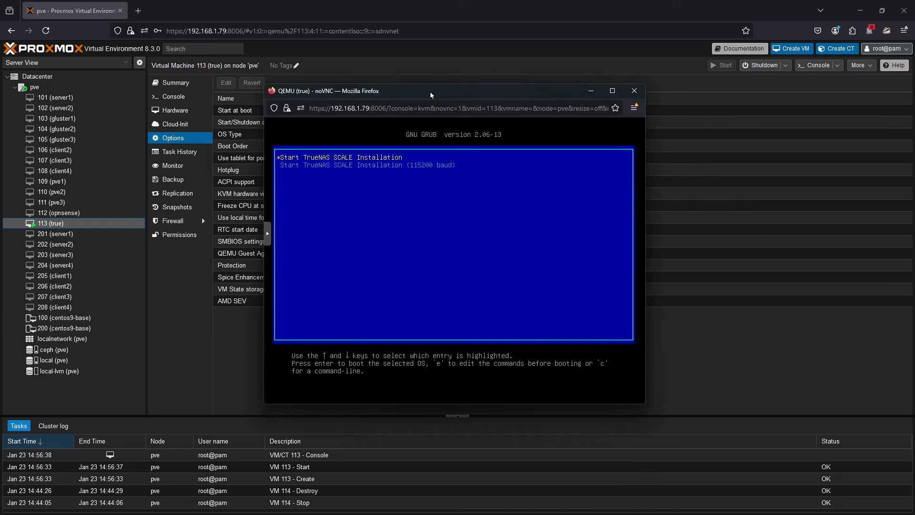
pyautogui.press('Return')
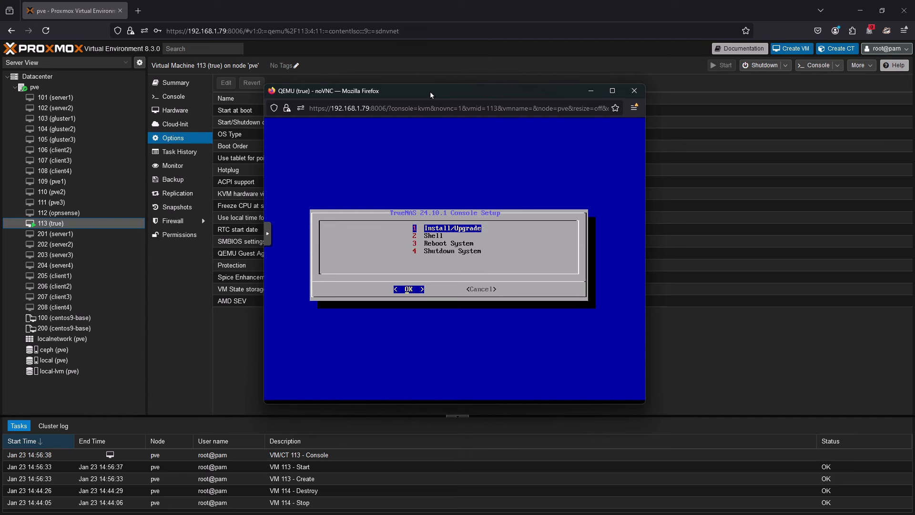
# - Choose Install/Upgrade with the sda drive as destination and agree to erase it
pyautogui.press('Return')
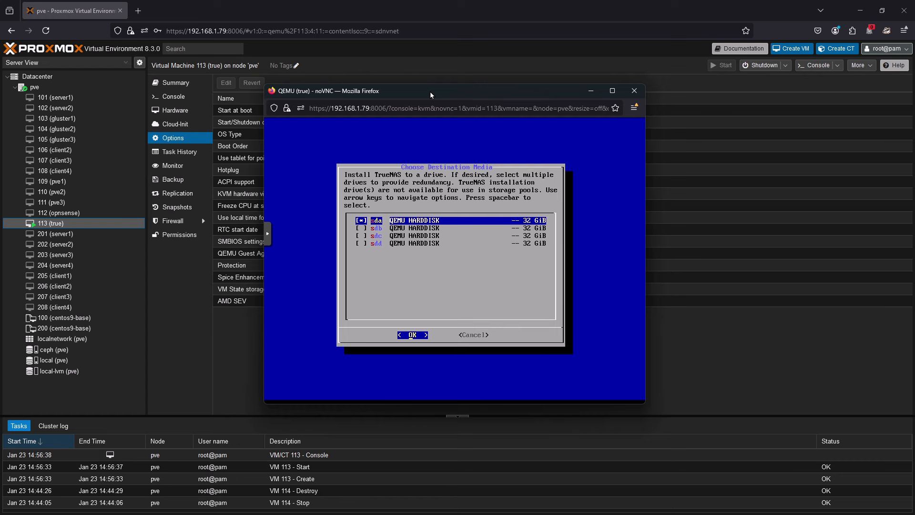
pyautogui.press('Return')
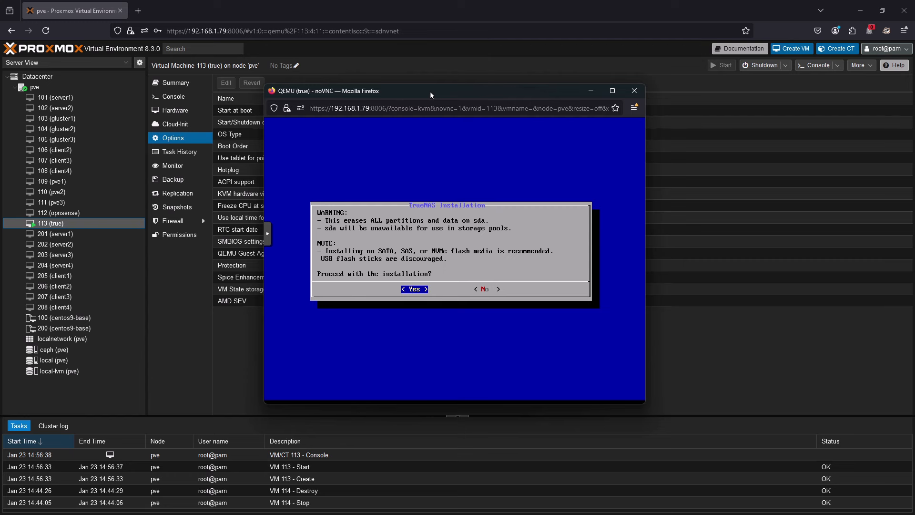
pyautogui.press('Return')
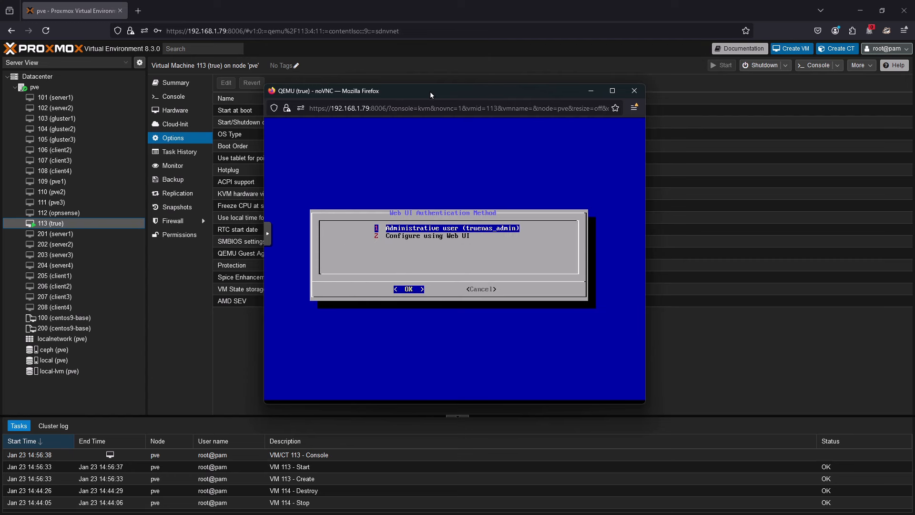
# - Set the authentication method to Configure using Web UI and decline EFI boot to run the installation
pyautogui.press('Down')
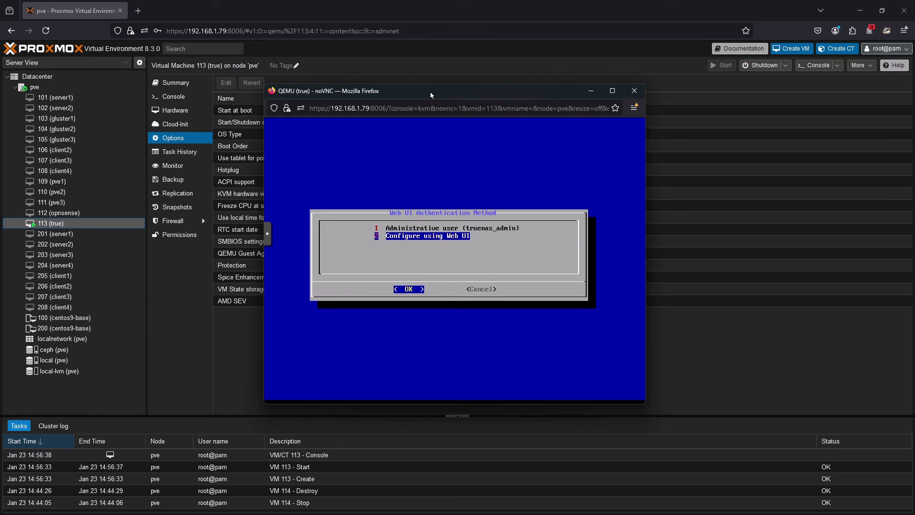
pyautogui.press('Return')
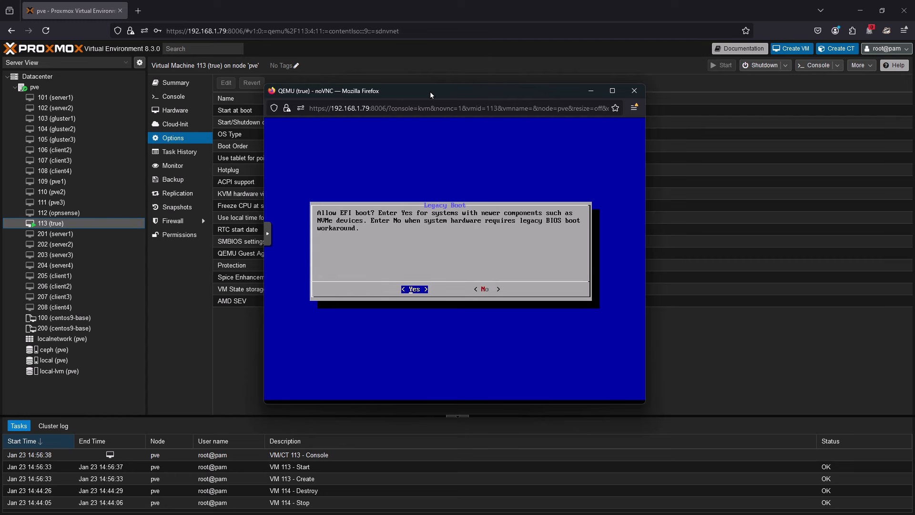
pyautogui.press('Right')
pyautogui.press('Return')
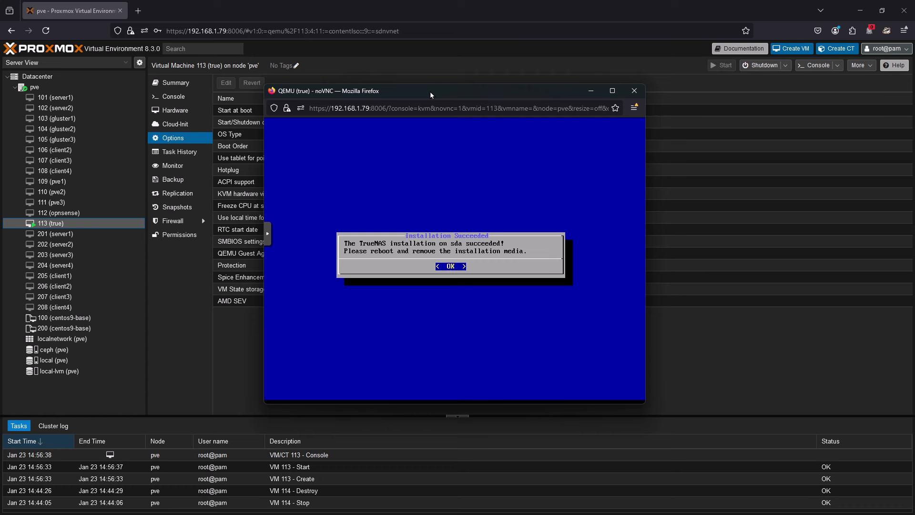
# - Acknowledge the completed installation, reboot the system and boot TrueNAS Scale GNU/Linux 24.10.1
pyautogui.press('Return')
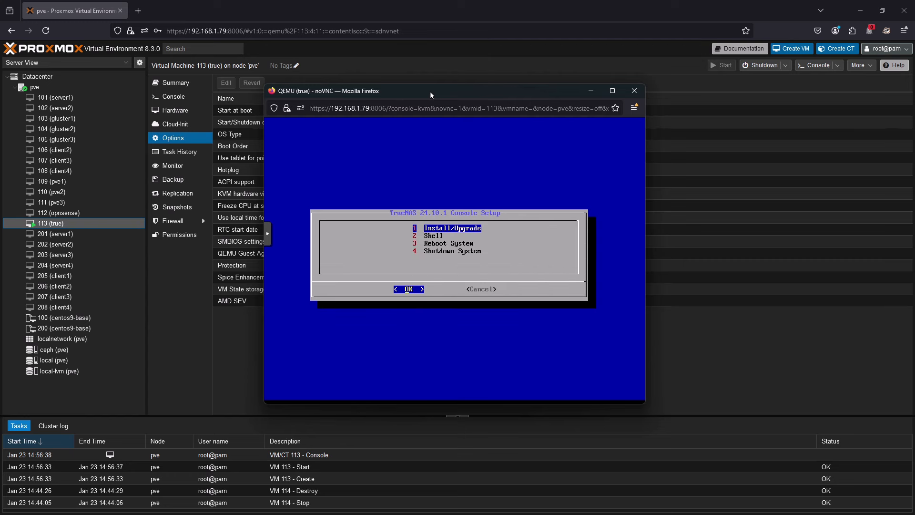
pyautogui.press('Down')
pyautogui.press('Down')
pyautogui.press('Return')
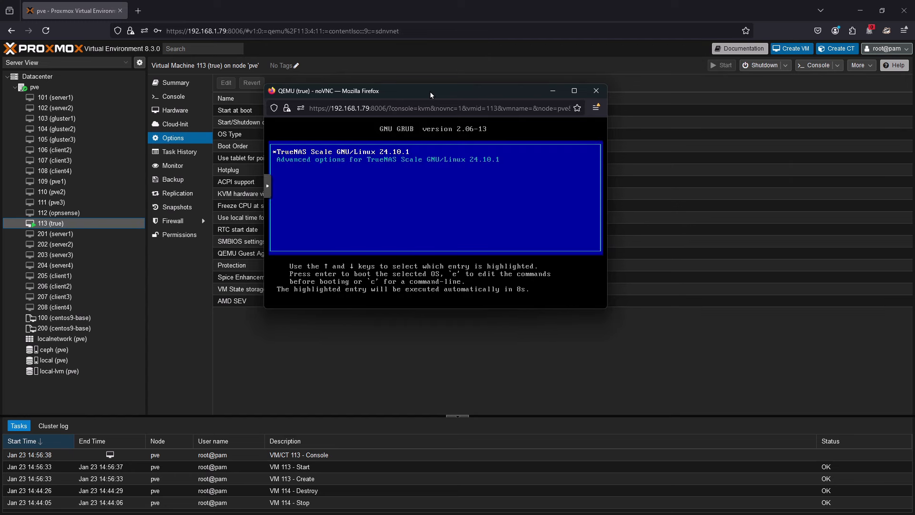
pyautogui.press('Return')
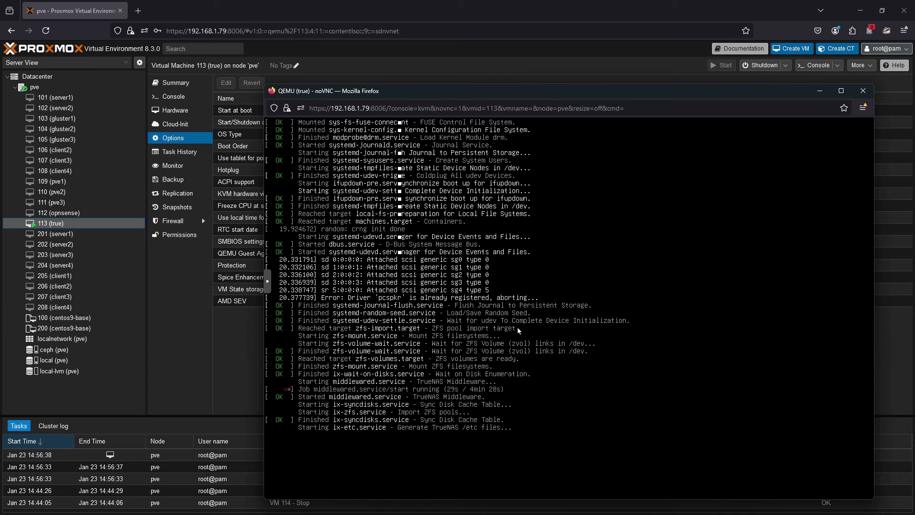
# - Open the TrueNAS web interface at 192.168.1.114 in a new browser tab
pyautogui.moveTo(548, 93); pyautogui.dragTo(521, 25)
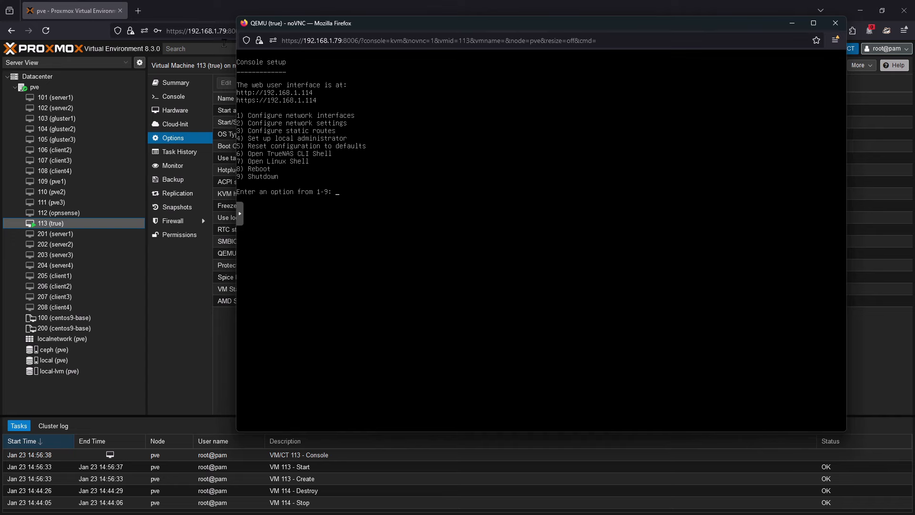
pyautogui.click(138, 11)
pyautogui.click(185, 32)
pyautogui.write('1')
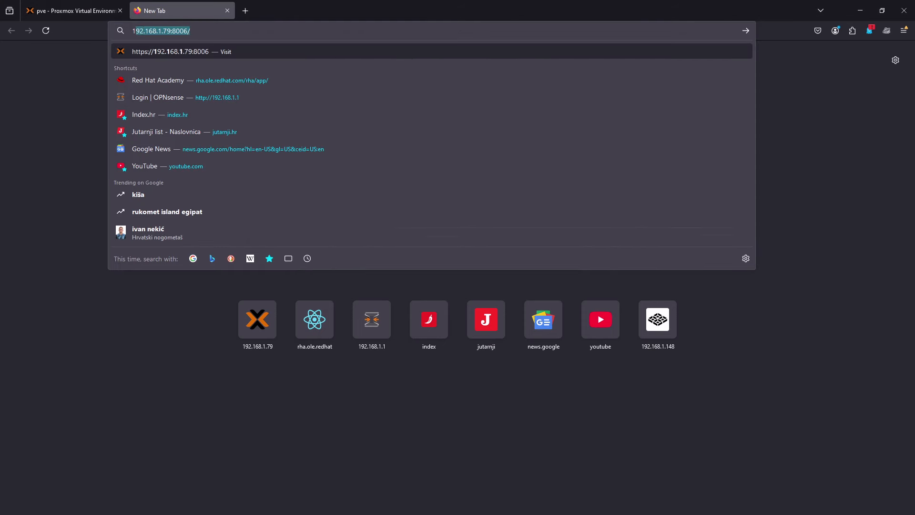
pyautogui.write('92.168.')
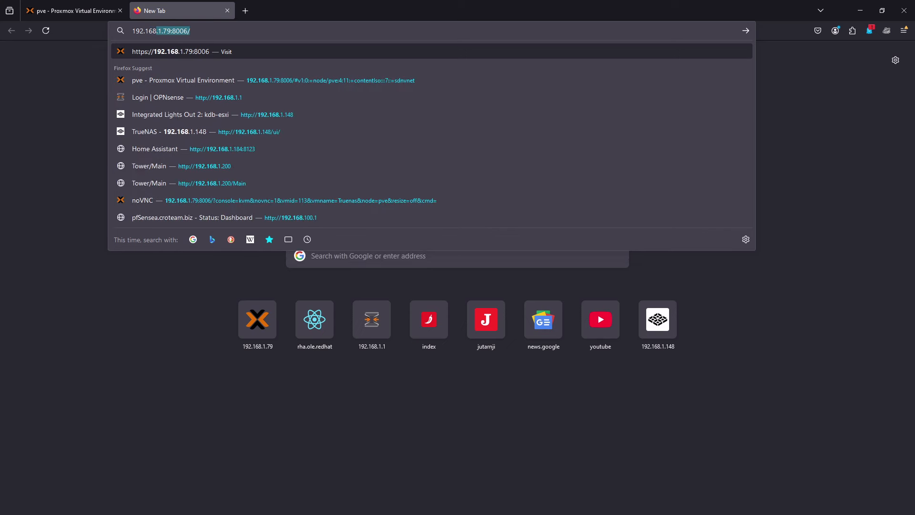
pyautogui.write('1.114')
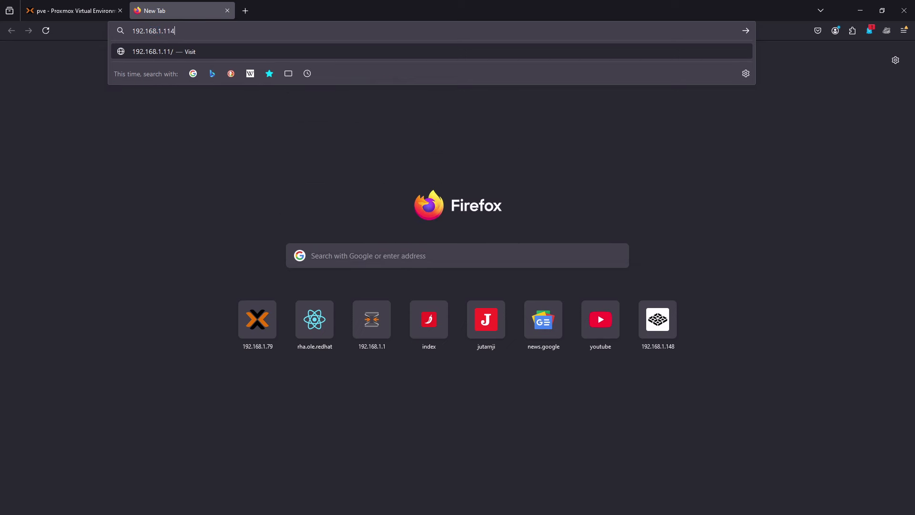
pyautogui.press('Return')
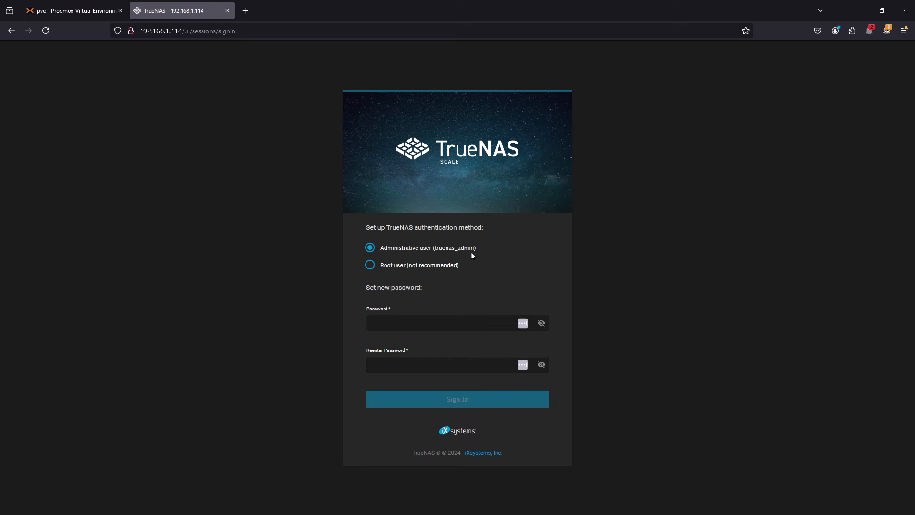
# - Set and re-enter a new password for the administrative user truenas_admin, sign in and save the login in the browser
pyautogui.click(476, 322)
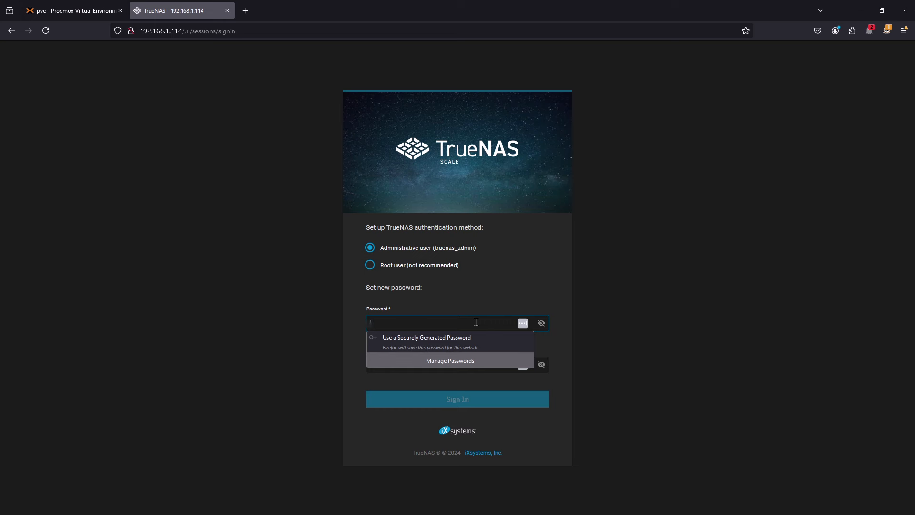
pyautogui.write('a')
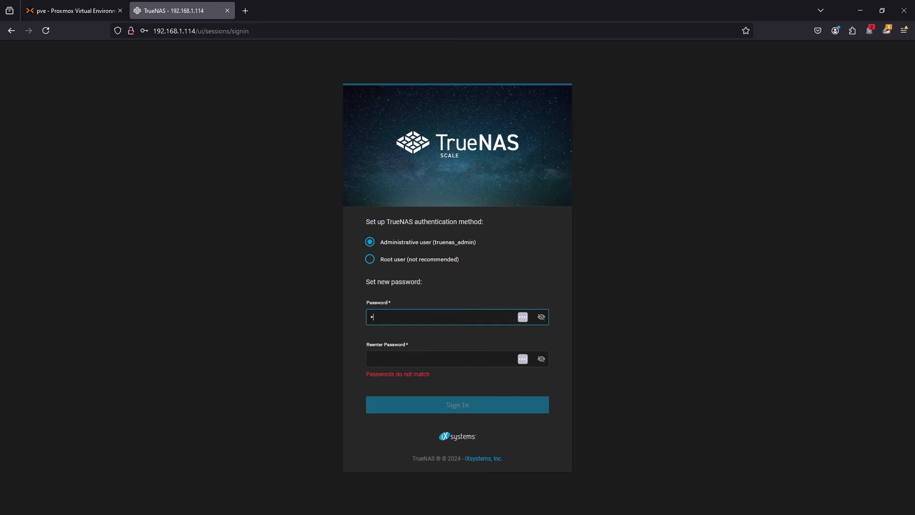
pyautogui.write('aaaaaaa')
pyautogui.press('Tab')
pyautogui.write('••')
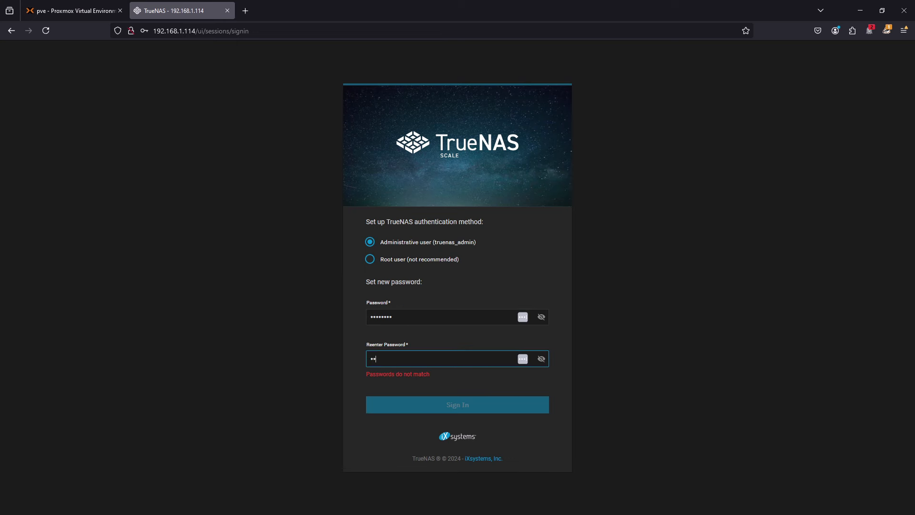
pyautogui.write('aaaaaa')
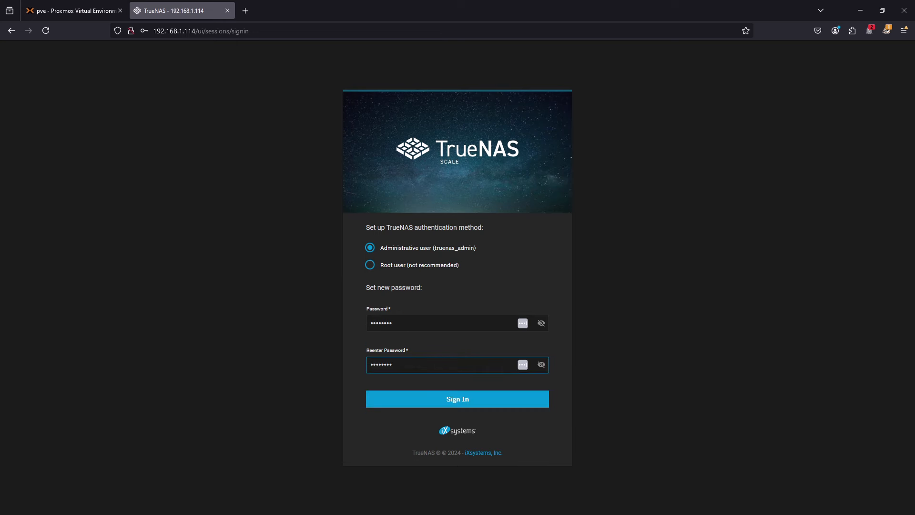
pyautogui.click(469, 399)
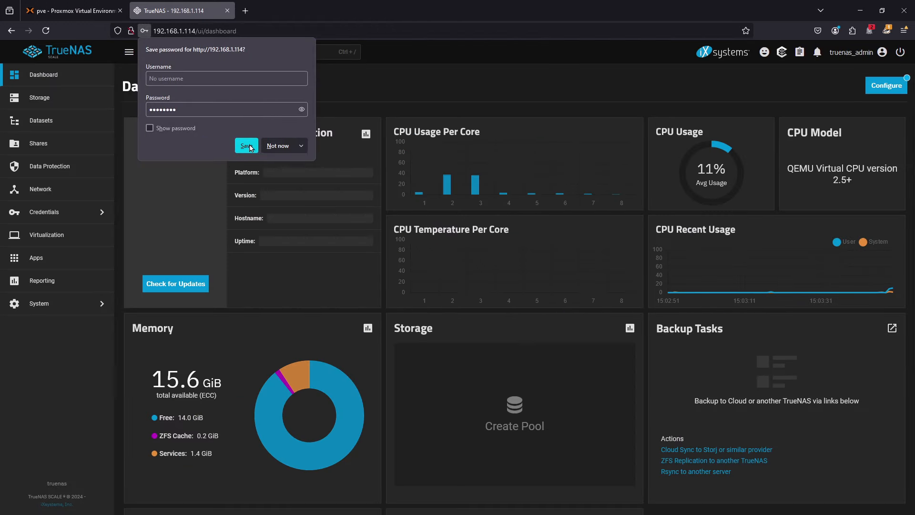
pyautogui.click(248, 145)
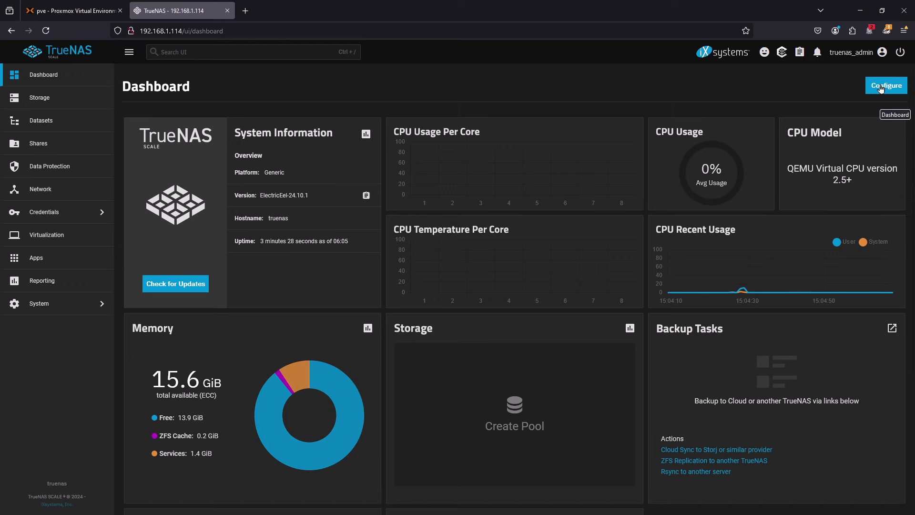
# - Start a new storage pool named first without encryption and continue to its data VDEV settings
pyautogui.click(48, 109)
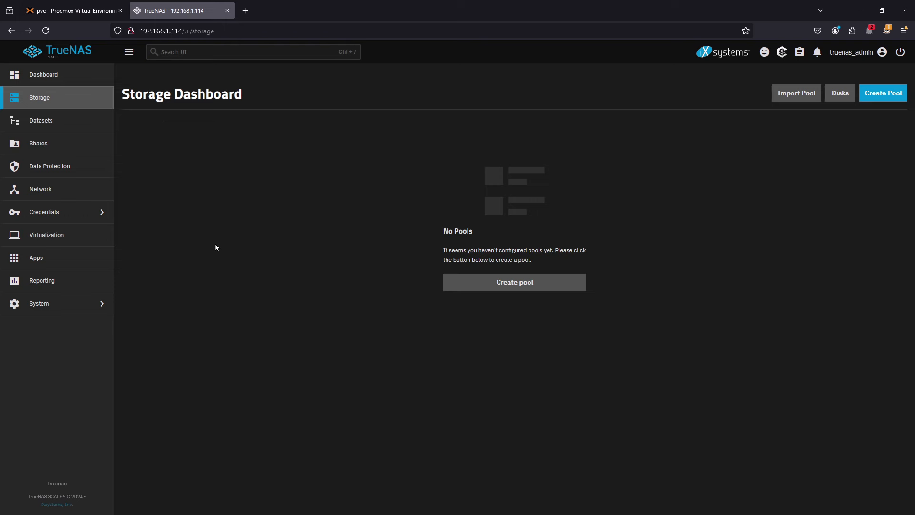
pyautogui.click(535, 283)
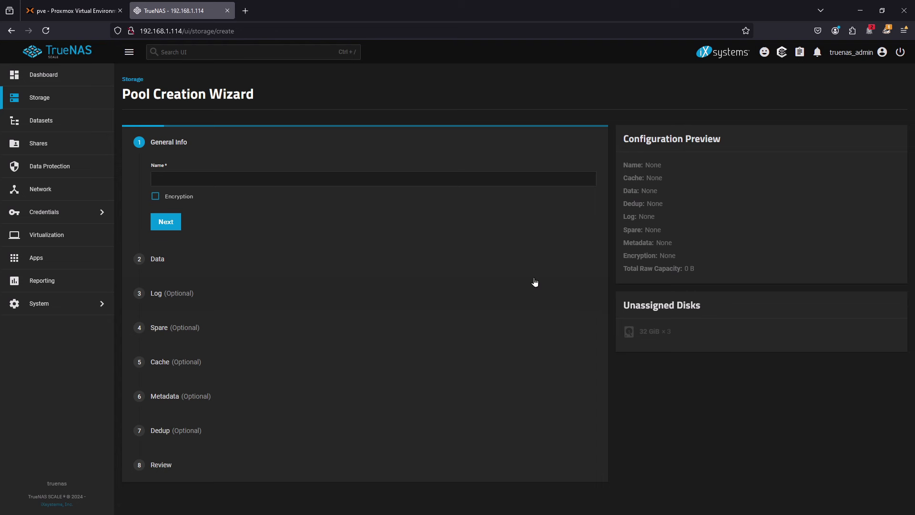
pyautogui.click(343, 175)
pyautogui.write('first')
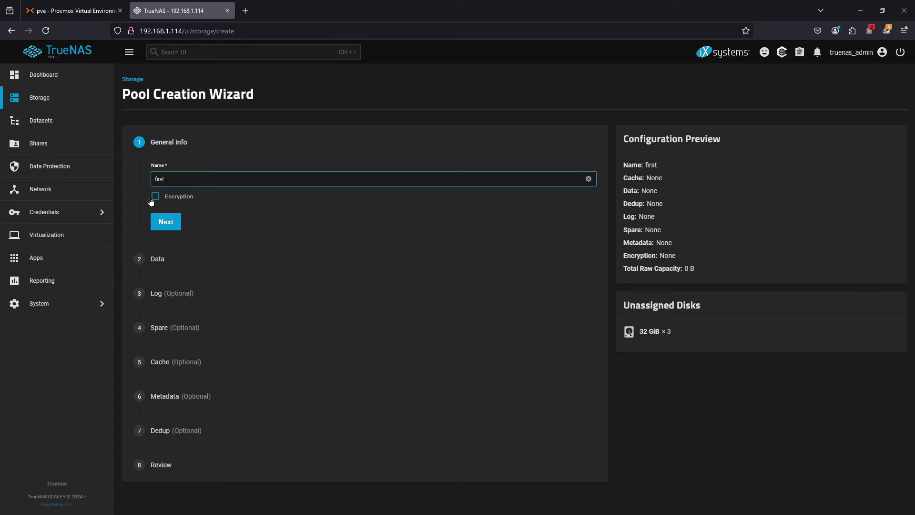
pyautogui.click(171, 223)
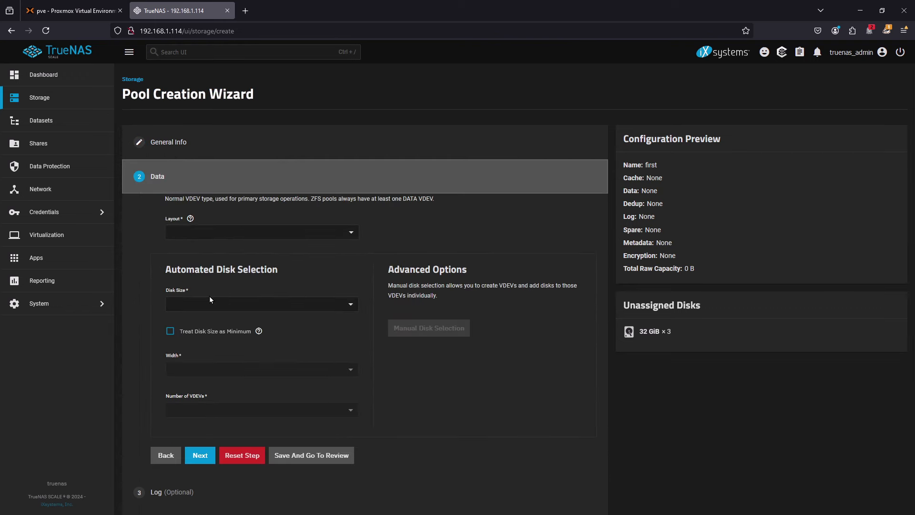
# - Set the data VDEV layout to RAIDZ1 with the automatic selection of three 32 GiB disks and continue
pyautogui.click(243, 236)
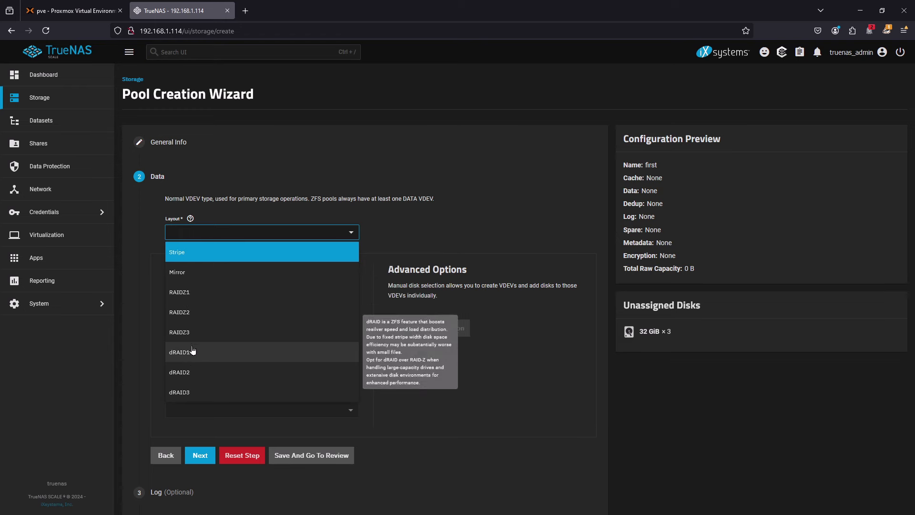
pyautogui.click(195, 298)
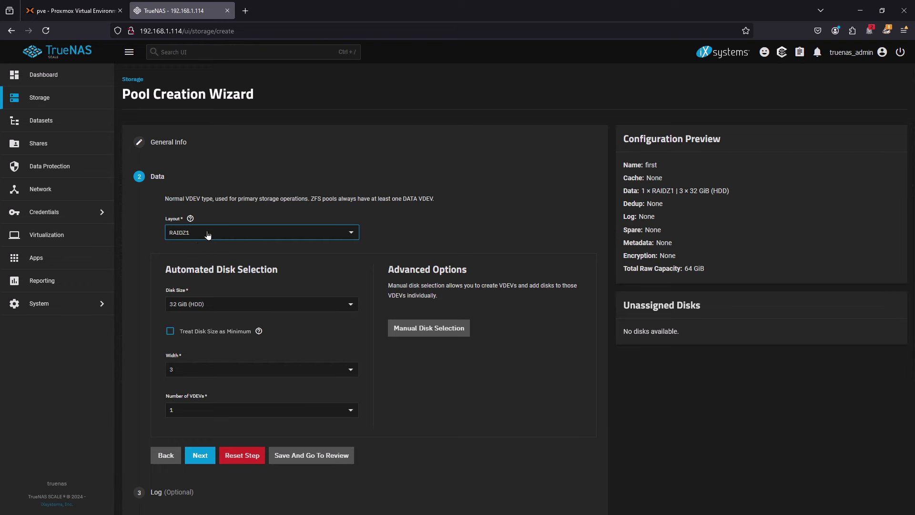
pyautogui.moveTo(678, 192); pyautogui.dragTo(748, 193)
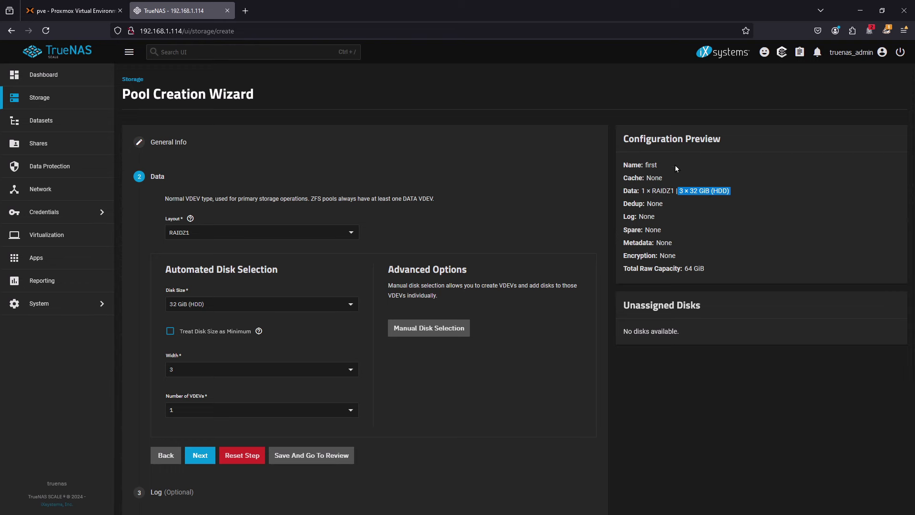
pyautogui.scroll(-2, 325, 246)
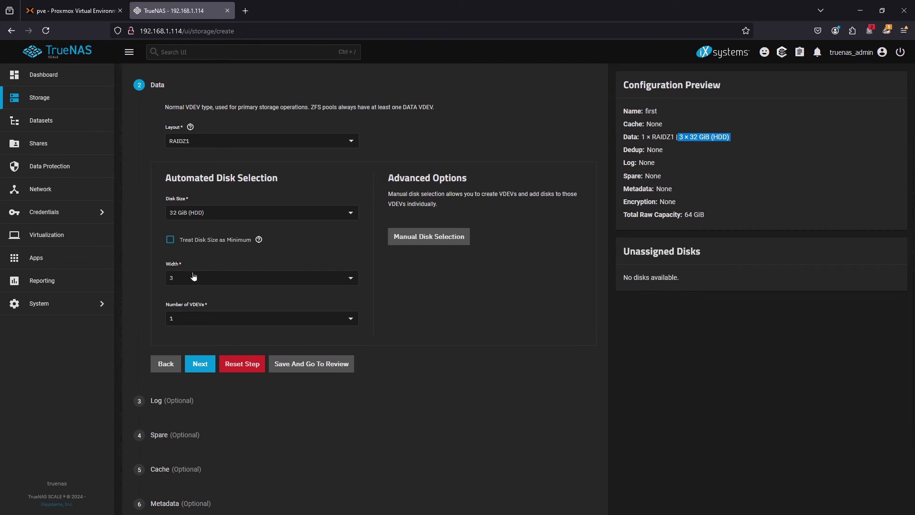
pyautogui.click(234, 216)
pyautogui.click(234, 217)
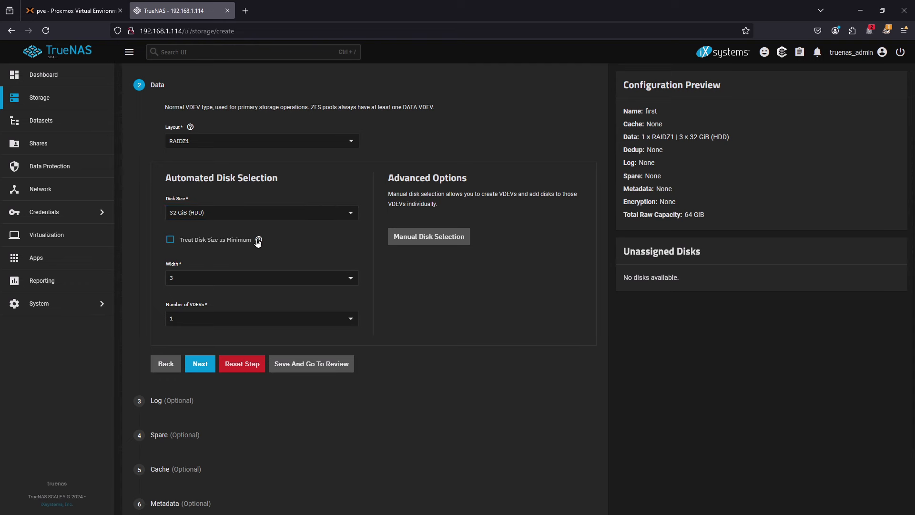
pyautogui.click(200, 364)
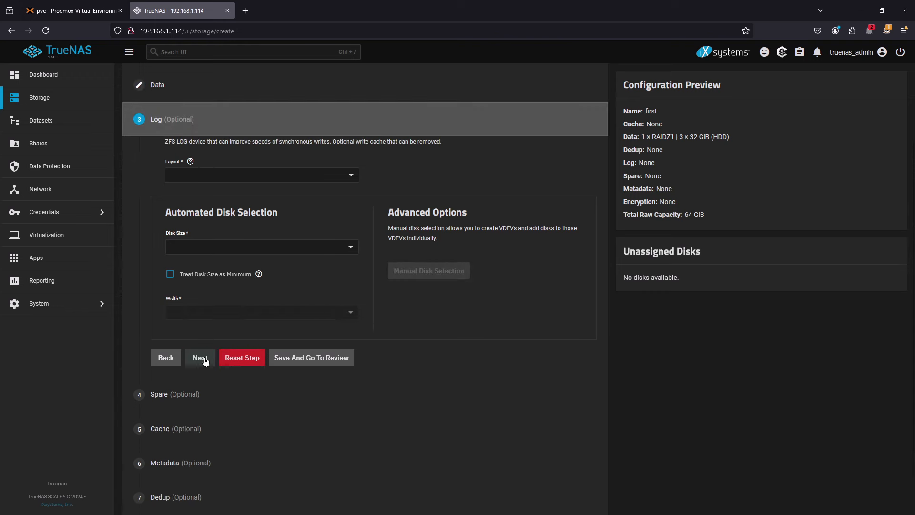
# - Skip the optional Log, Spare, Cache, Metadata and Dedup VDEVs and proceed to the pool review
pyautogui.click(201, 359)
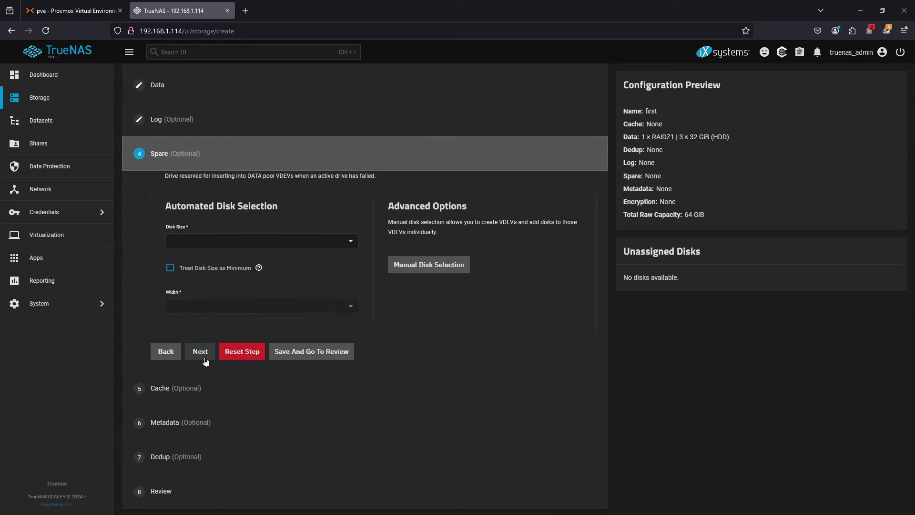
pyautogui.click(201, 352)
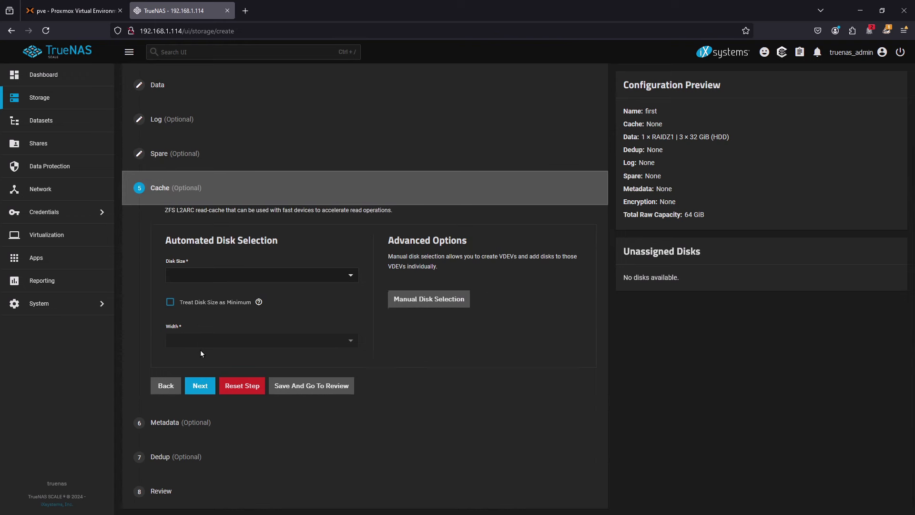
pyautogui.click(205, 387)
pyautogui.scroll(-2, 304, 291)
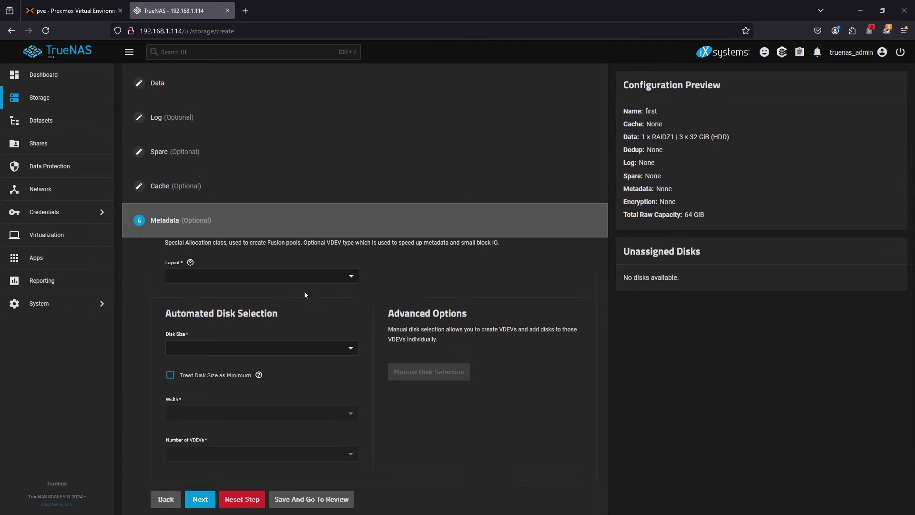
pyautogui.scroll(1, 305, 294)
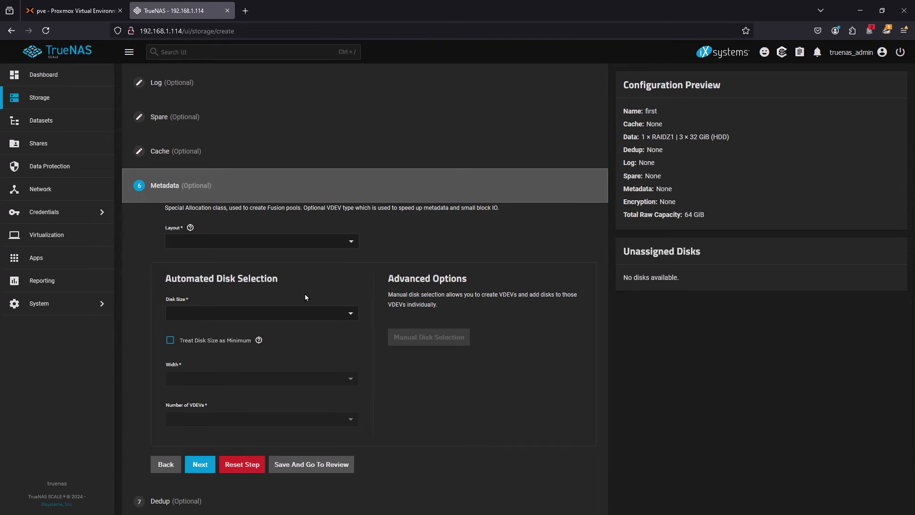
pyautogui.click(204, 465)
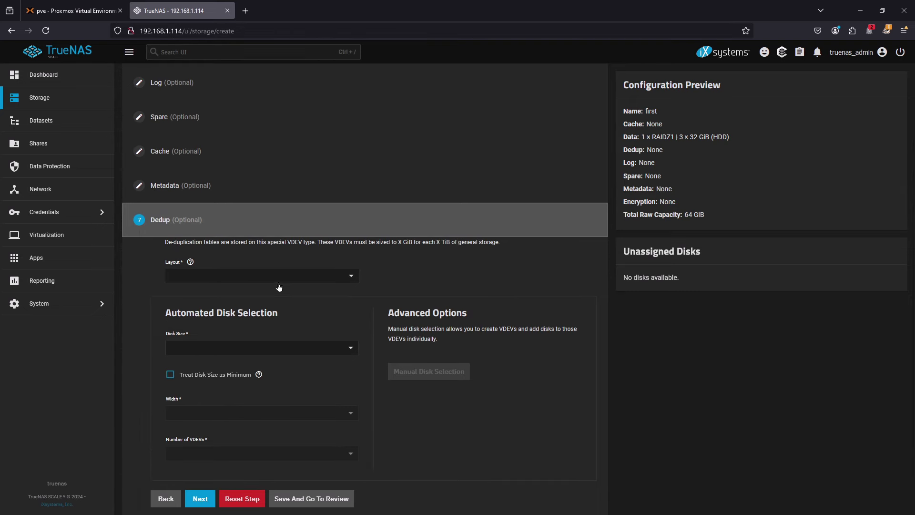
pyautogui.click(288, 278)
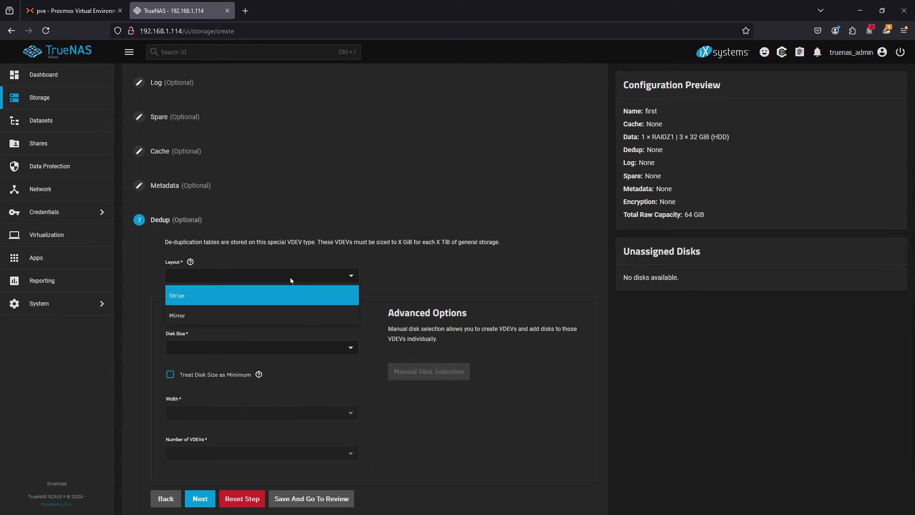
pyautogui.click(399, 284)
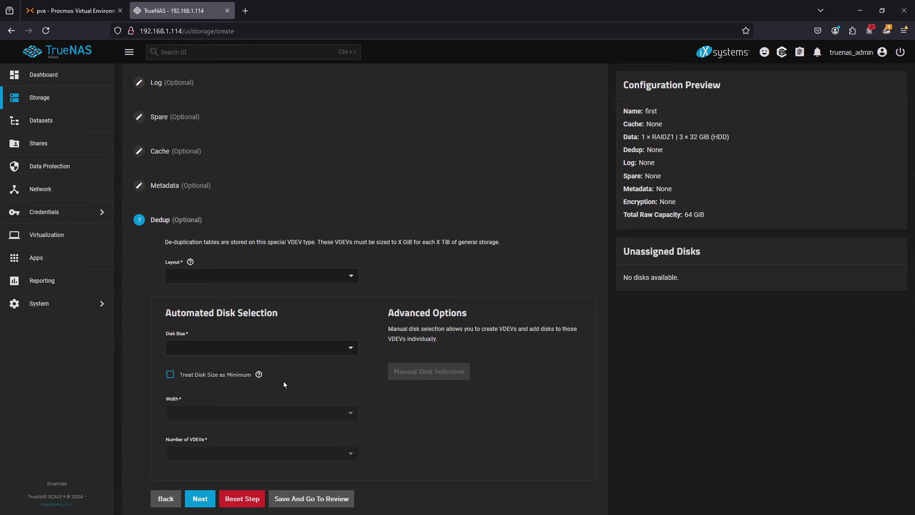
pyautogui.scroll(-1, 365, 362)
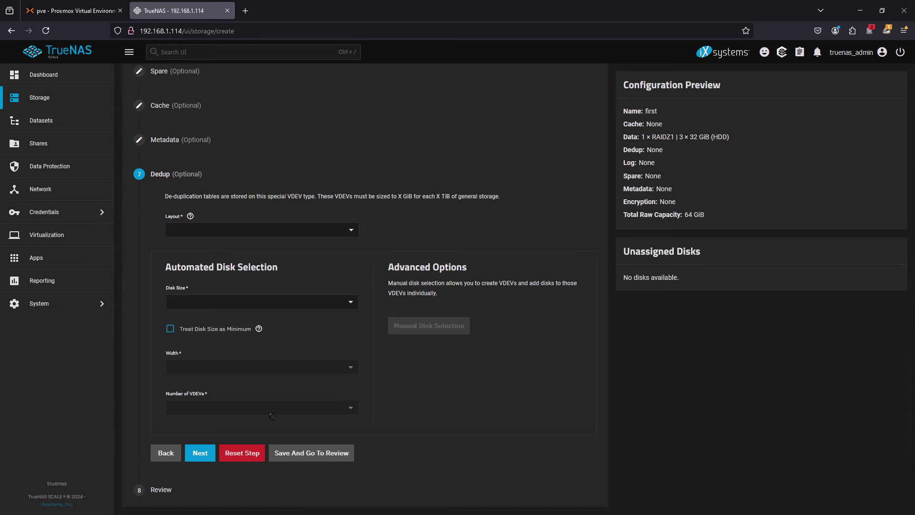
pyautogui.click(200, 454)
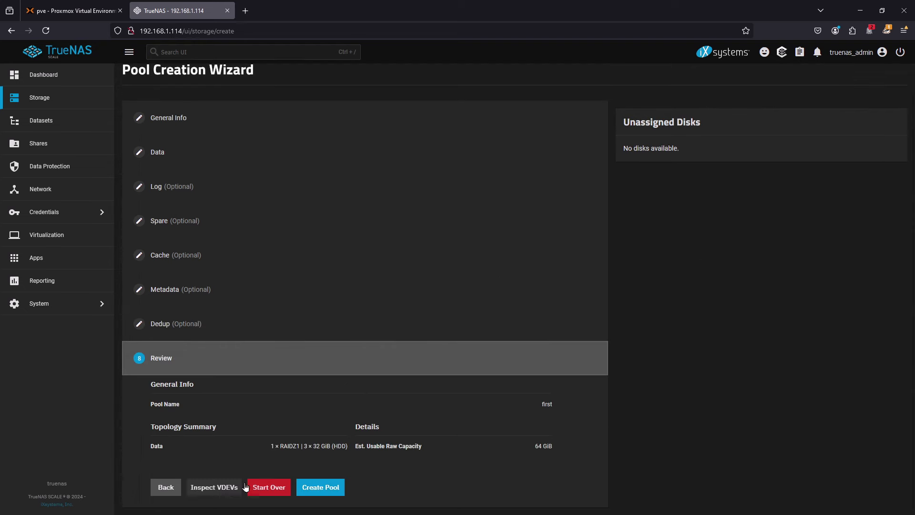
# - Create the pool first and confirm erasing the contents of all added disks
pyautogui.click(317, 487)
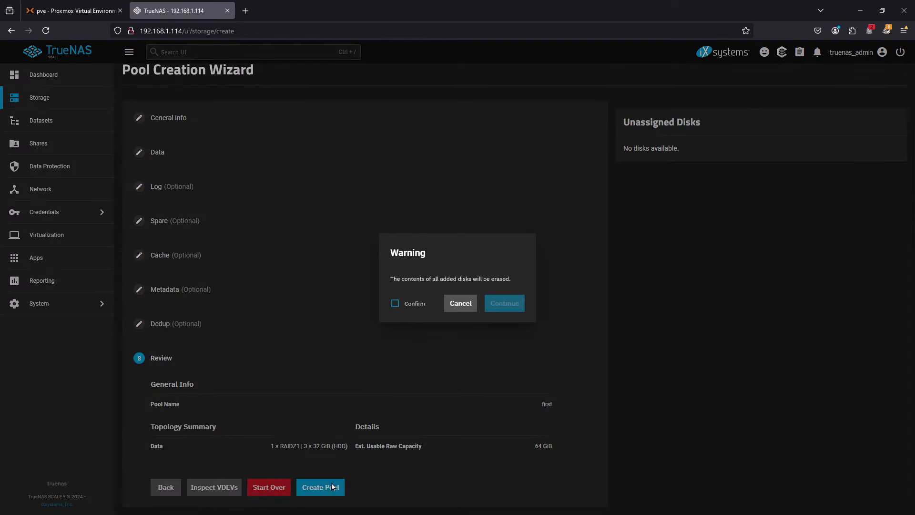
pyautogui.click(413, 306)
pyautogui.click(512, 308)
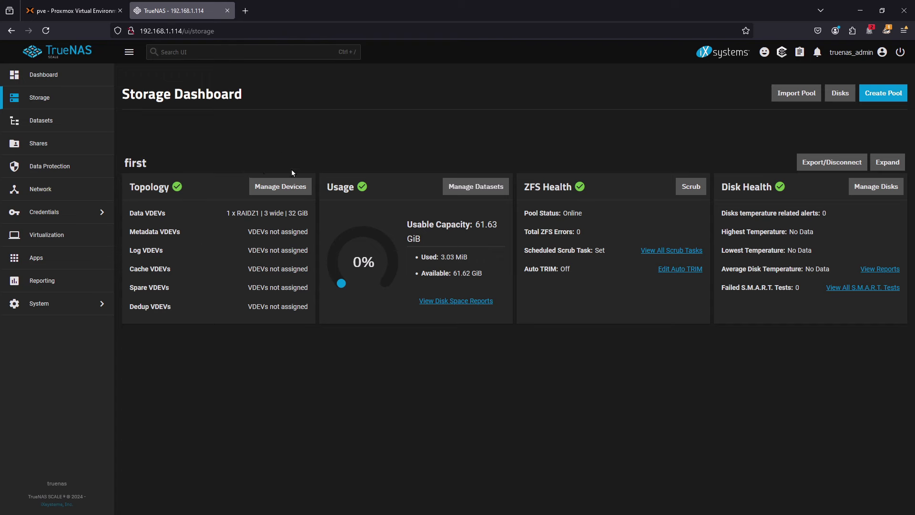
# - Examine the member disks of the RAIDZ1 data VDEV in the device list of the pool first
pyautogui.click(289, 189)
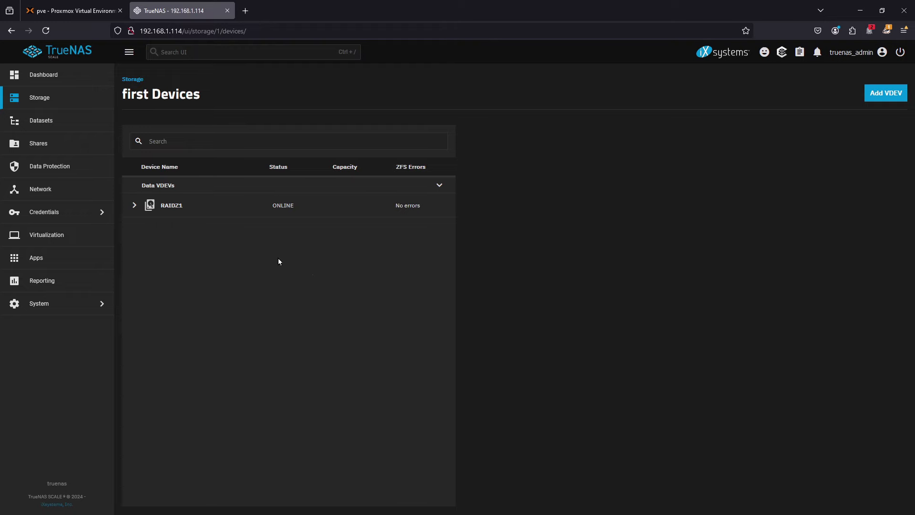
pyautogui.click(134, 205)
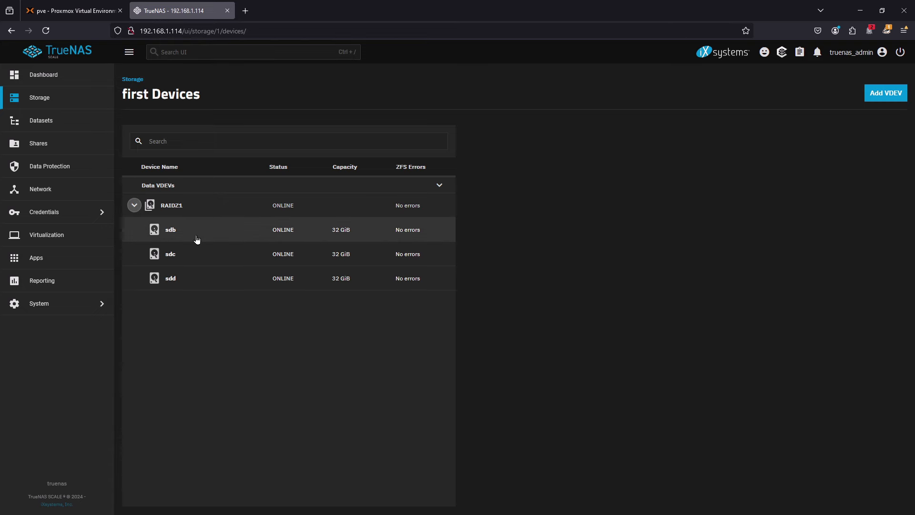
pyautogui.click(135, 205)
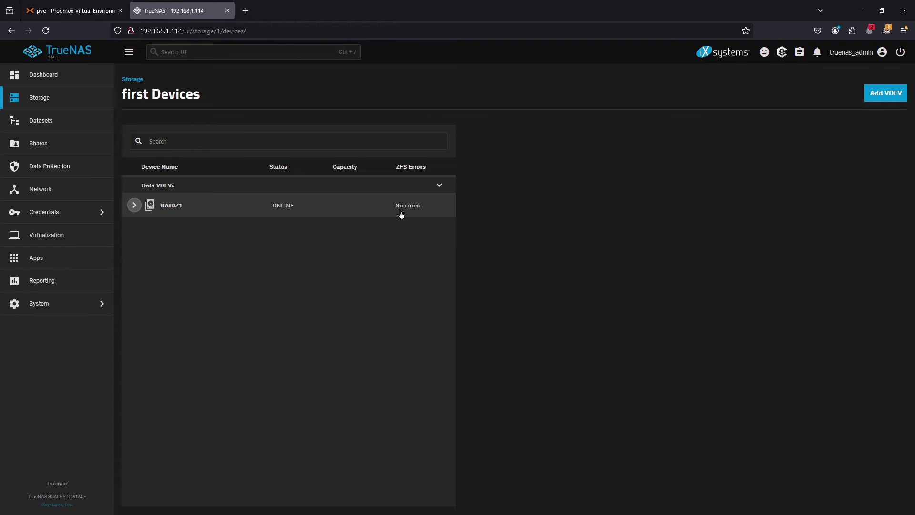
# - Review the storage summary of the pool first on the dashboard and the details of its root dataset
pyautogui.click(45, 83)
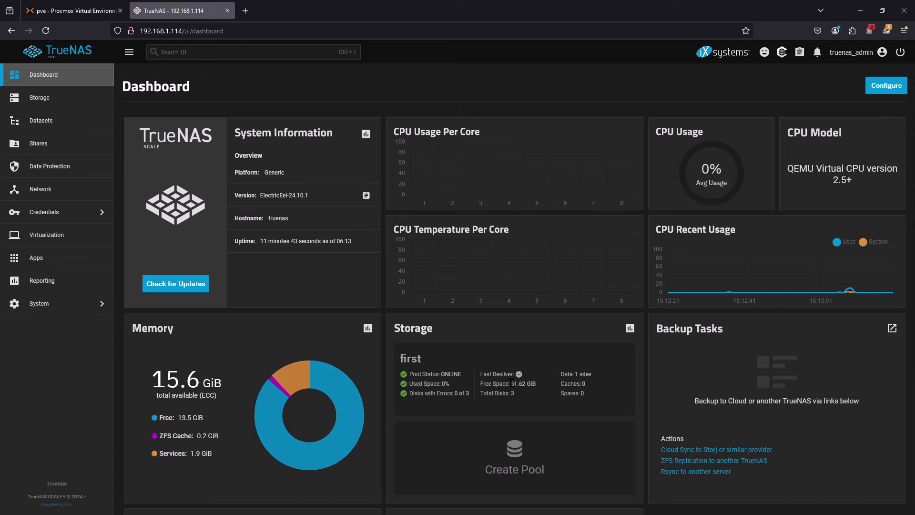
pyautogui.moveTo(511, 381); pyautogui.dragTo(544, 384)
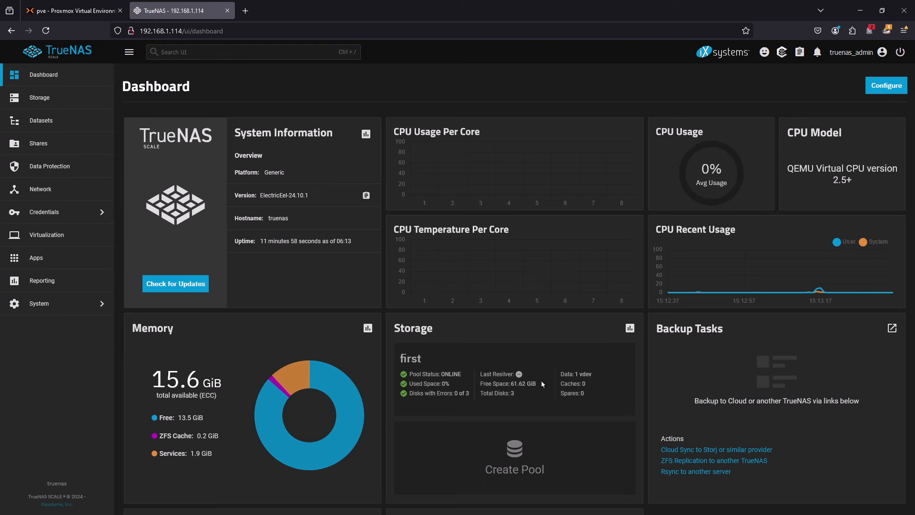
pyautogui.click(41, 120)
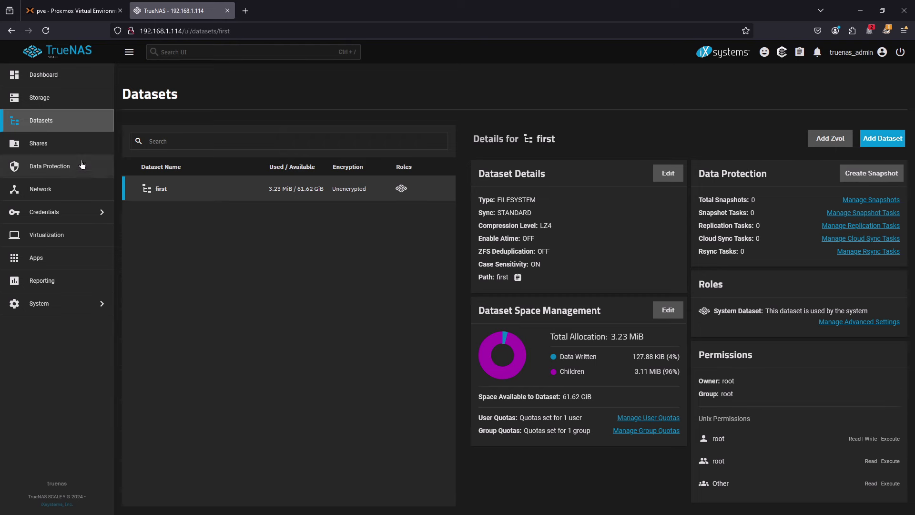
# - Begin a new Windows (SMB) share with /mnt/first as its path and dismiss the warning about SMB users
pyautogui.click(43, 145)
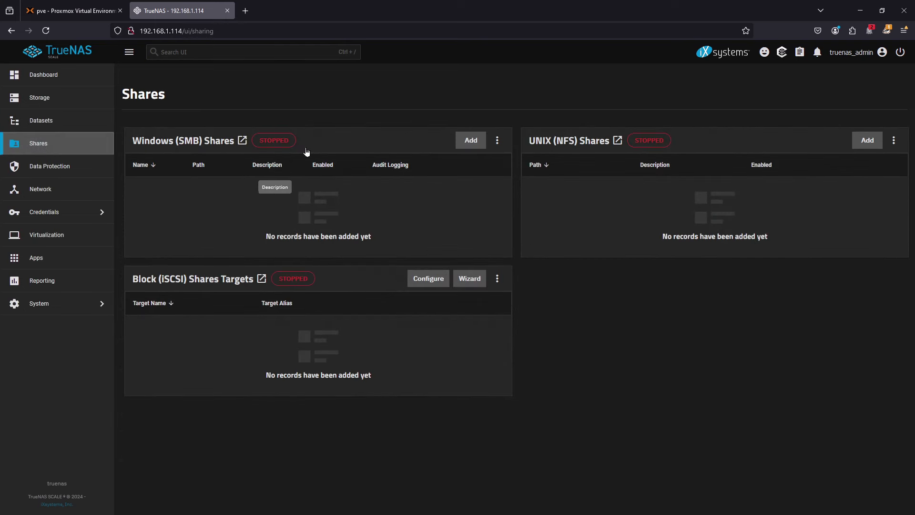
pyautogui.click(471, 141)
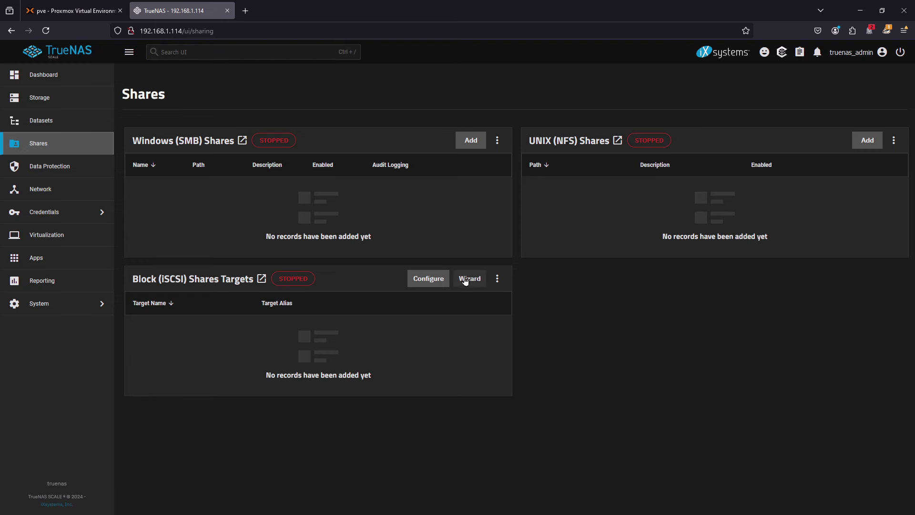
pyautogui.click(469, 142)
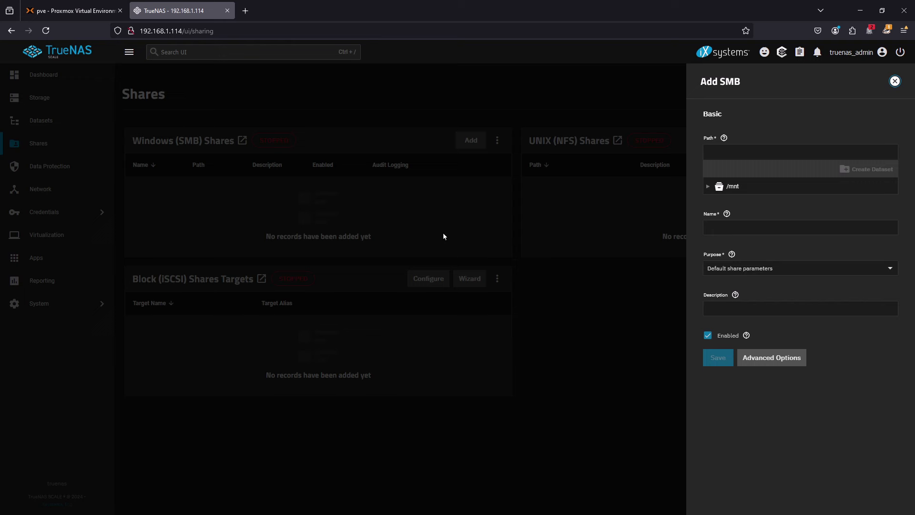
pyautogui.click(798, 152)
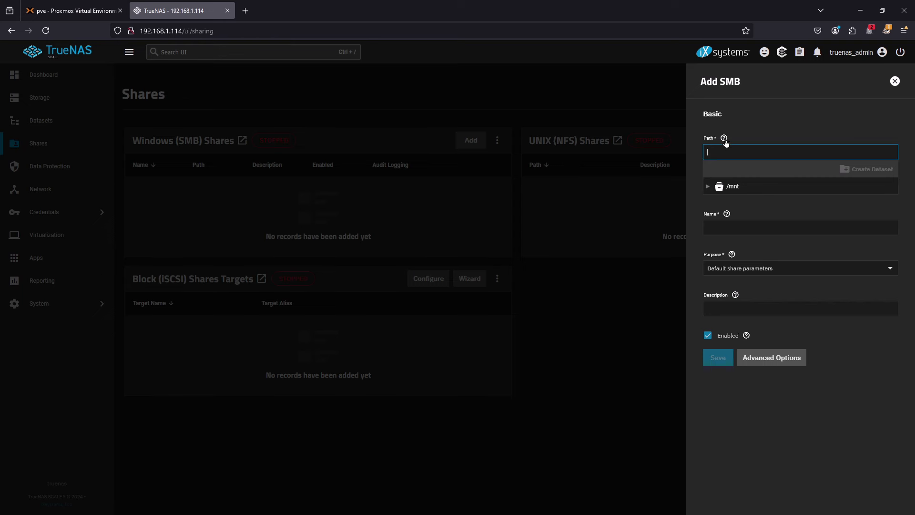
pyautogui.click(709, 186)
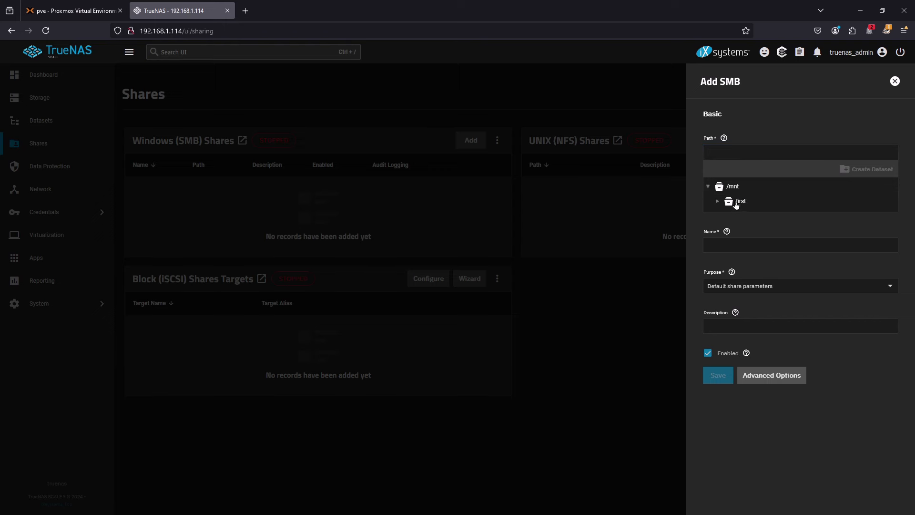
pyautogui.click(739, 201)
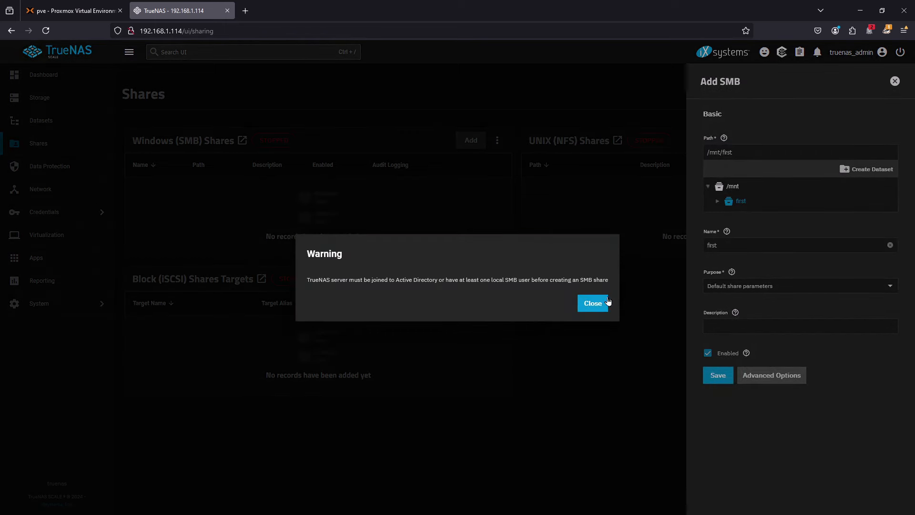
pyautogui.click(608, 302)
pyautogui.click(717, 204)
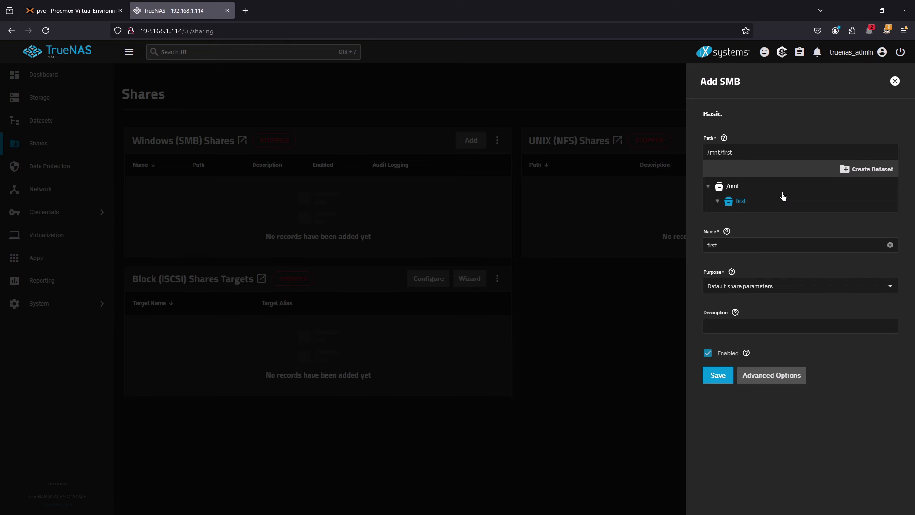
pyautogui.click(734, 204)
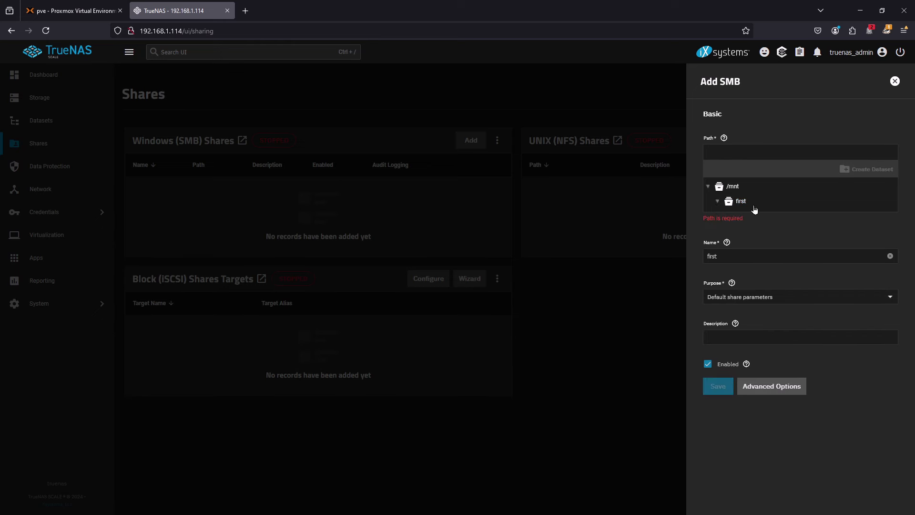
pyautogui.click(743, 202)
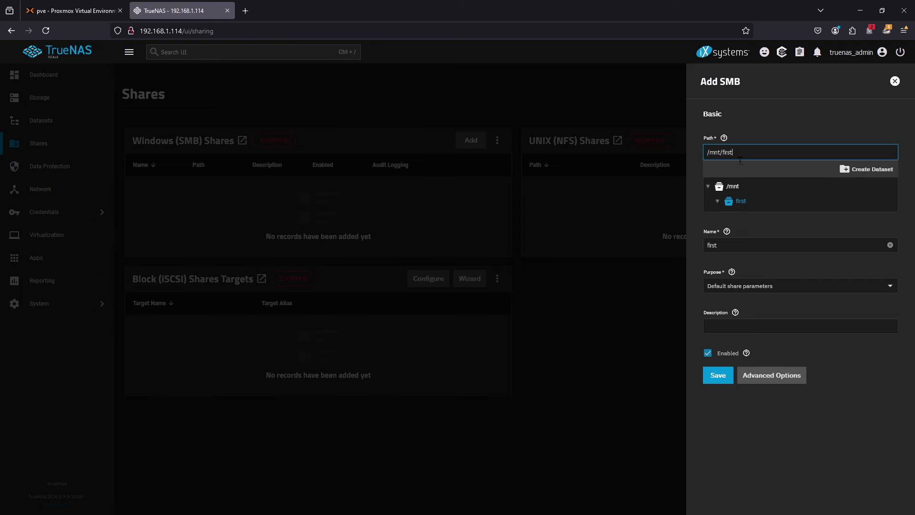
pyautogui.click(802, 227)
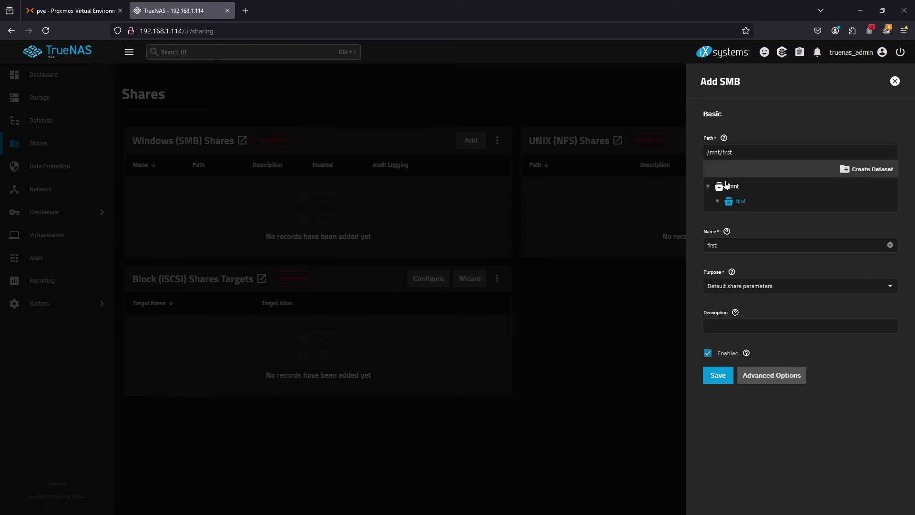
# - Try to create a dataset with the share path extended to /mnt/first/smb
pyautogui.click(749, 151)
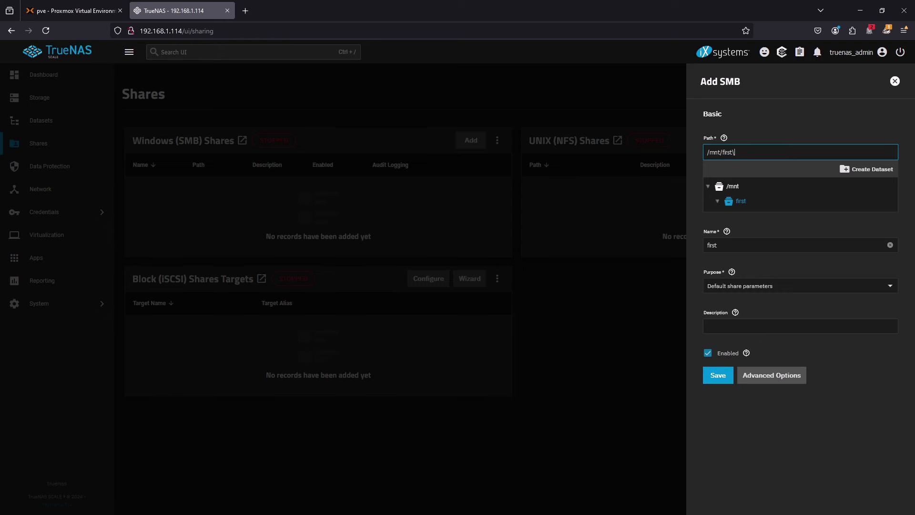
pyautogui.press('BackSpace')
pyautogui.write('/smb')
pyautogui.click(871, 171)
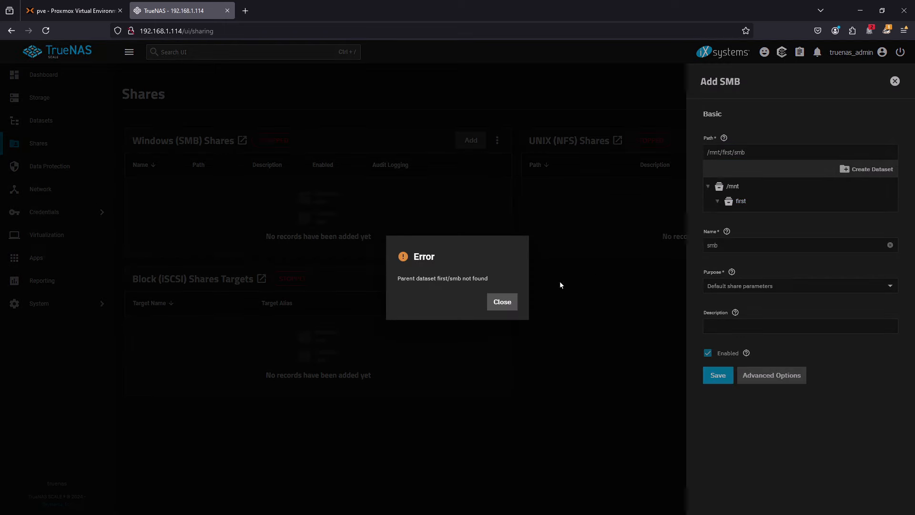
pyautogui.click(506, 308)
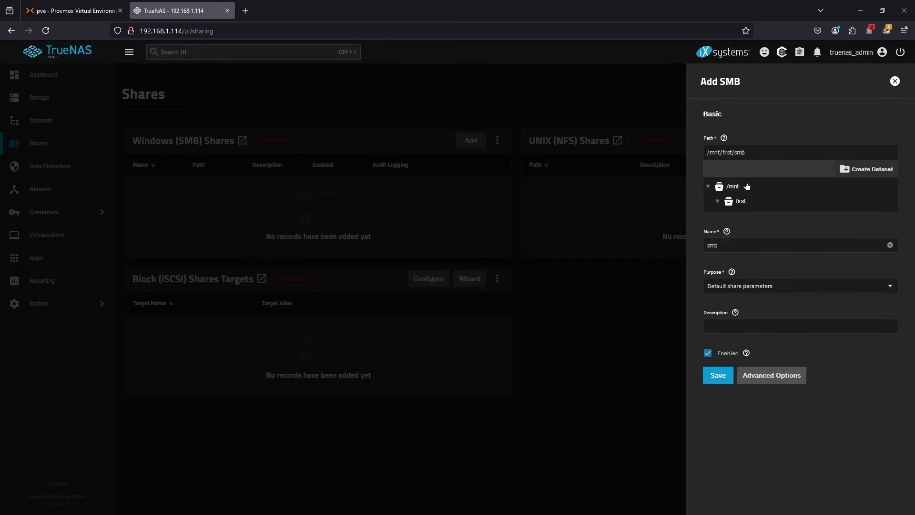
# - Shorten the share path to /mnt/first/ and create a dataset named smb beneath it
pyautogui.click(768, 154)
pyautogui.moveTo(735, 152); pyautogui.dragTo(809, 151)
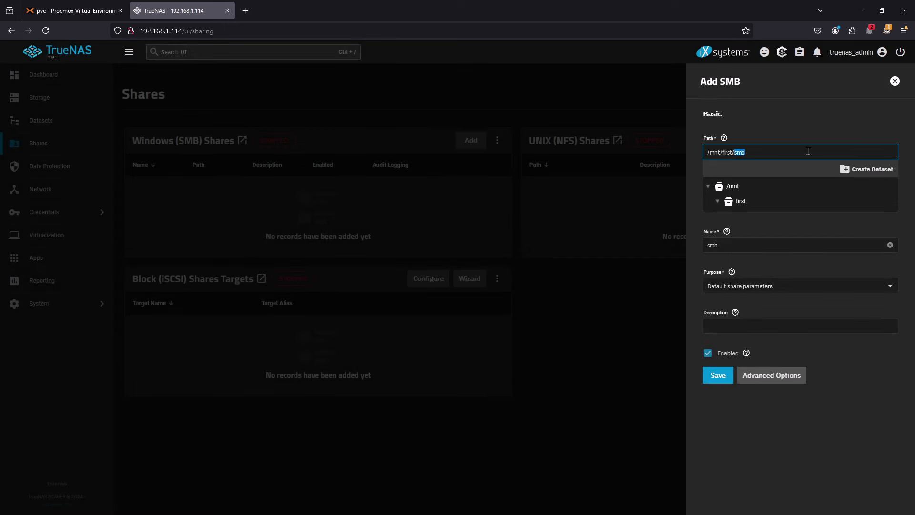
pyautogui.press('BackSpace')
pyautogui.click(879, 171)
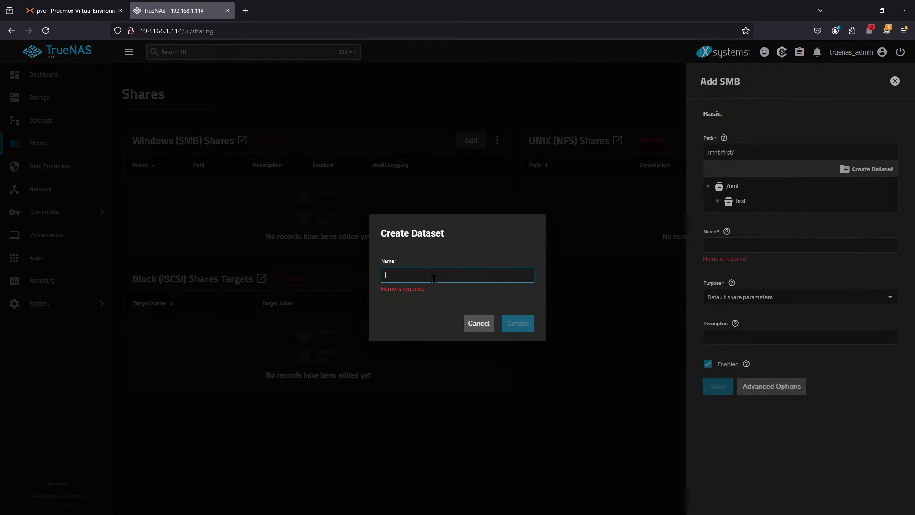
pyautogui.write('smb')
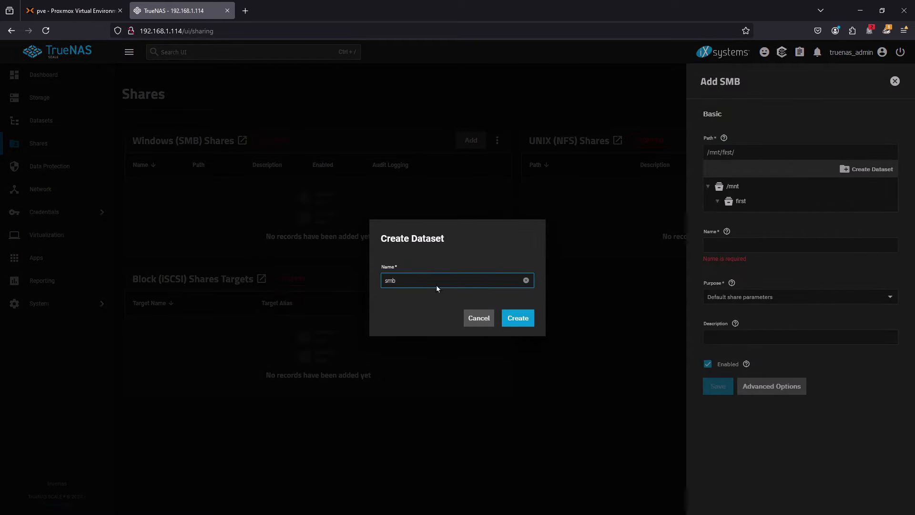
pyautogui.click(519, 318)
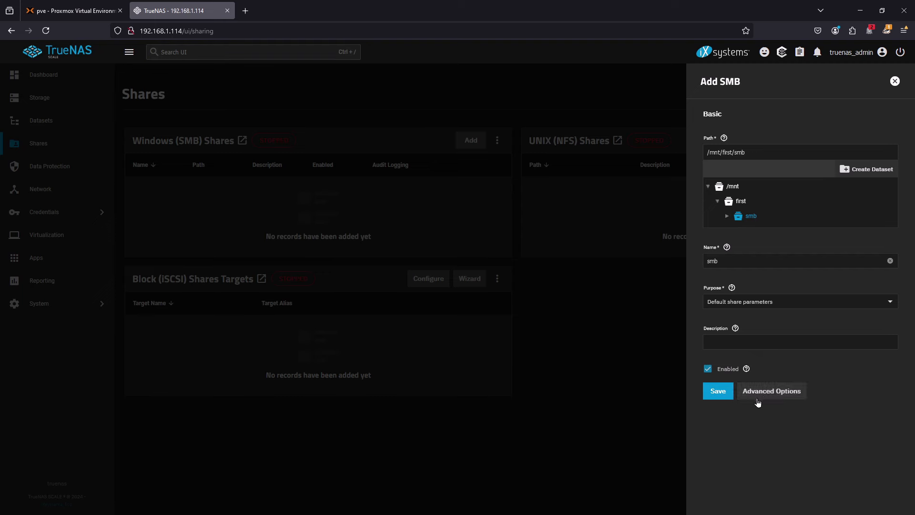
# - Save the smb share and start the SMB service with automatic start enabled
pyautogui.click(719, 393)
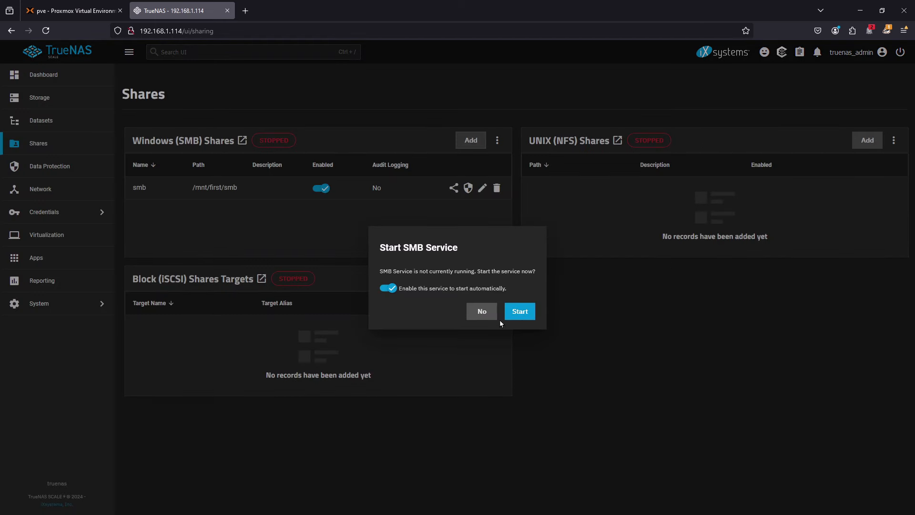
pyautogui.click(523, 313)
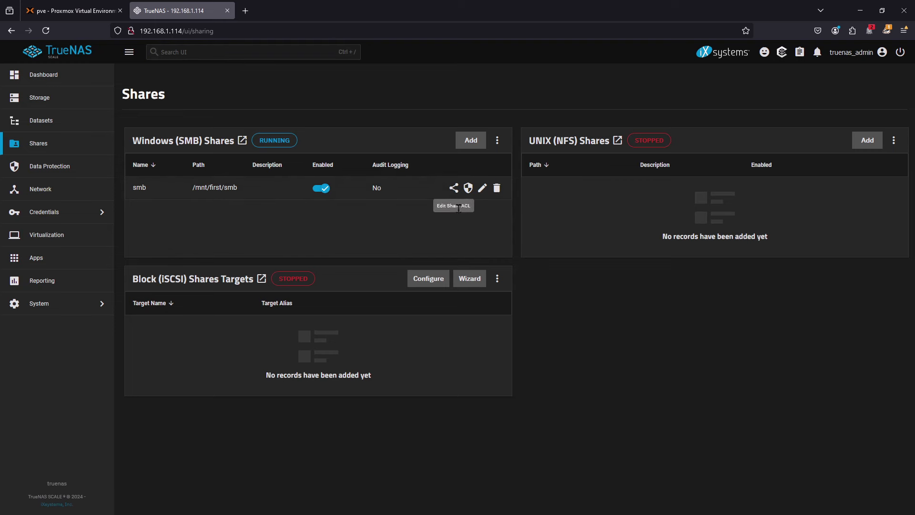
# - Examine the Who, Permission and Type choices in the smb share's ACL and close it without changes
pyautogui.click(454, 189)
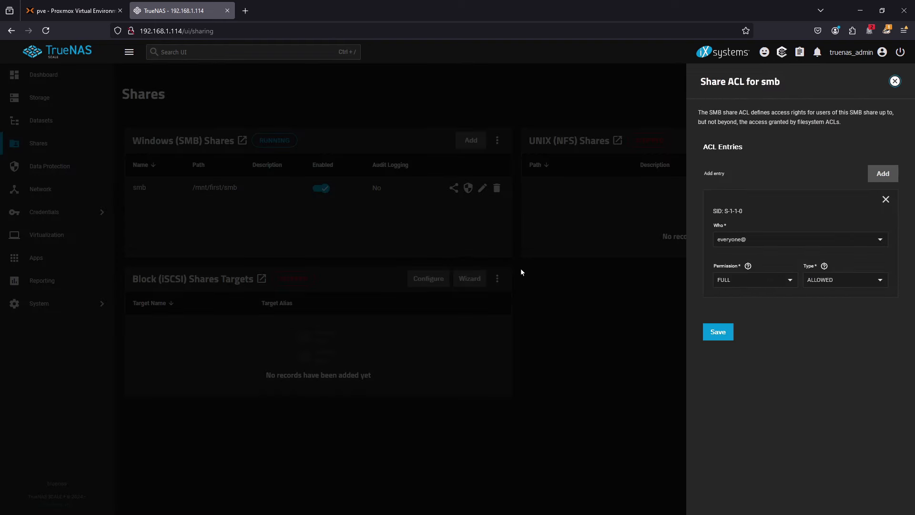
pyautogui.click(883, 242)
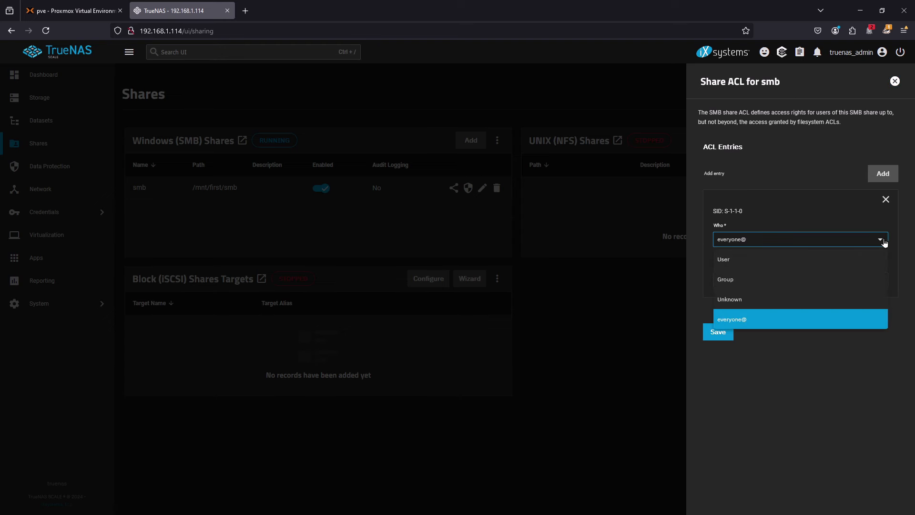
pyautogui.click(884, 238)
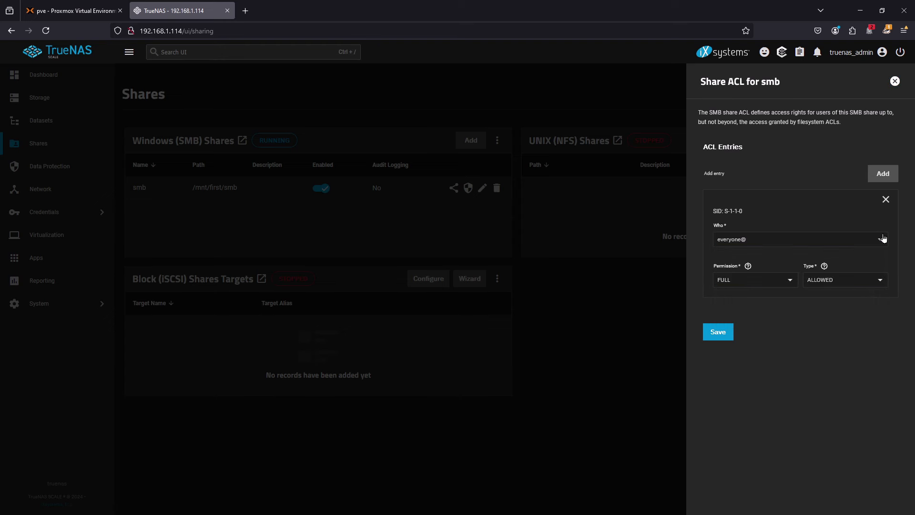
pyautogui.click(794, 281)
pyautogui.click(794, 279)
pyautogui.click(859, 277)
pyautogui.click(860, 279)
pyautogui.click(858, 285)
pyautogui.click(857, 282)
pyautogui.click(896, 81)
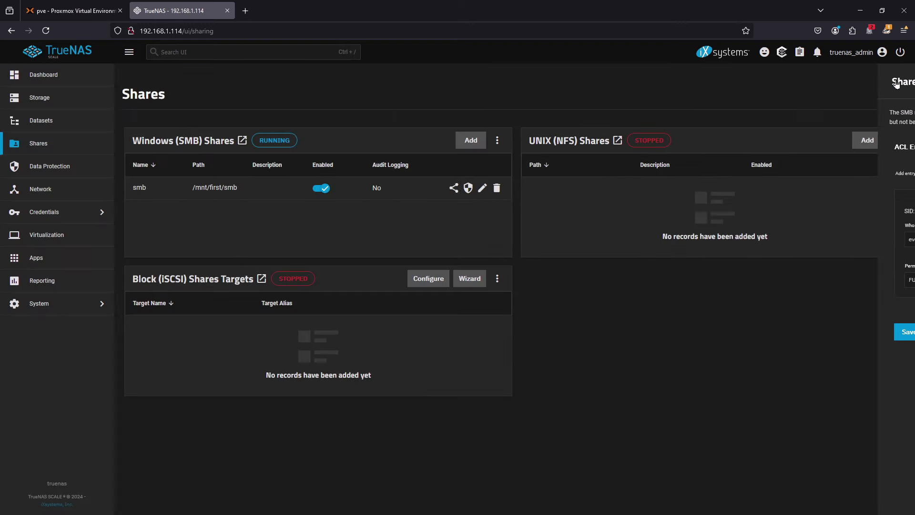
# - Look over the credentials sections and the Data Protection, Network and Virtualization pages
pyautogui.click(66, 213)
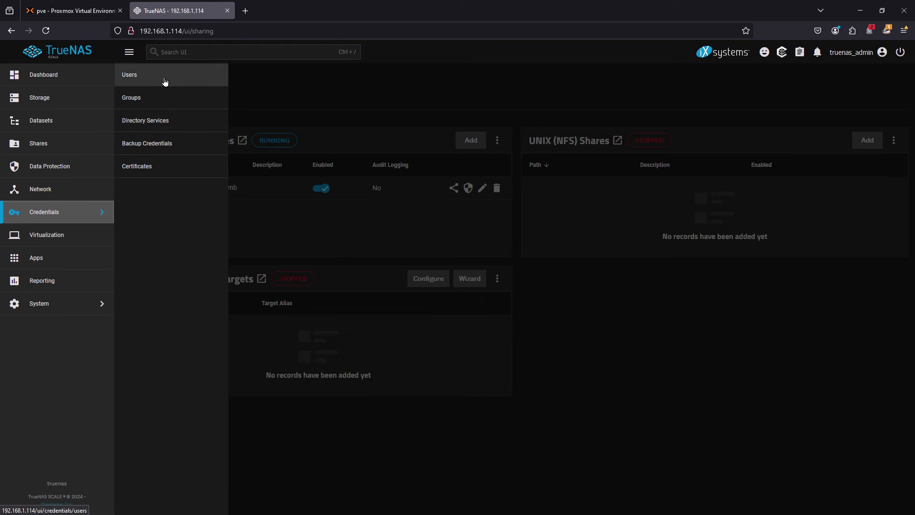
pyautogui.click(59, 176)
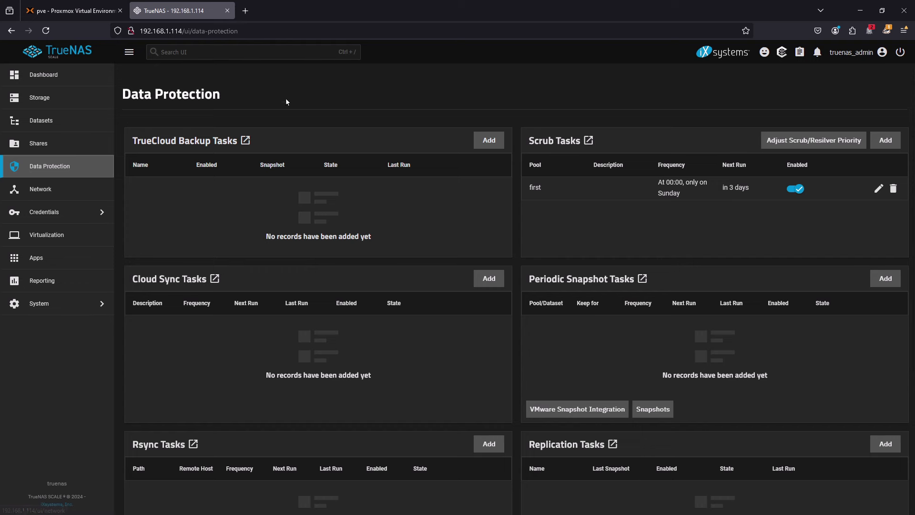
pyautogui.click(41, 190)
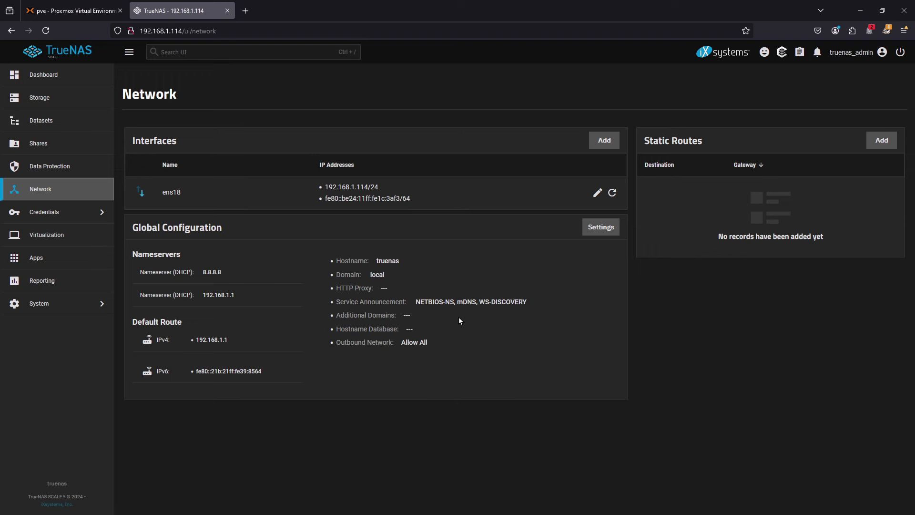
pyautogui.click(57, 237)
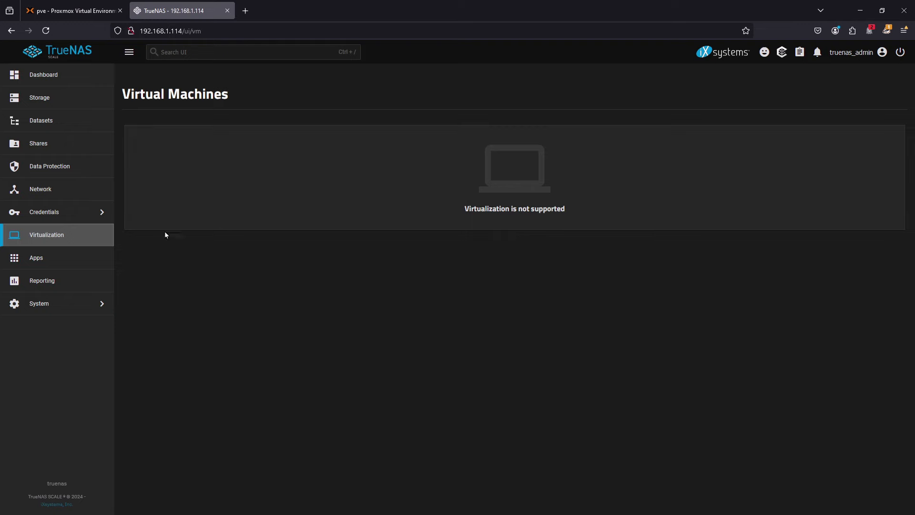
# - Browse the catalog of available applications through its categories, including games, media and monitoring
pyautogui.click(37, 257)
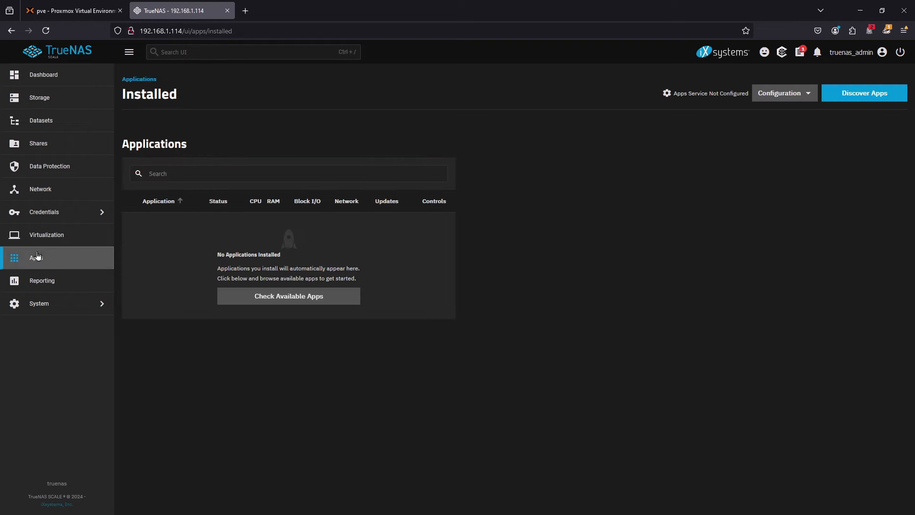
pyautogui.click(278, 298)
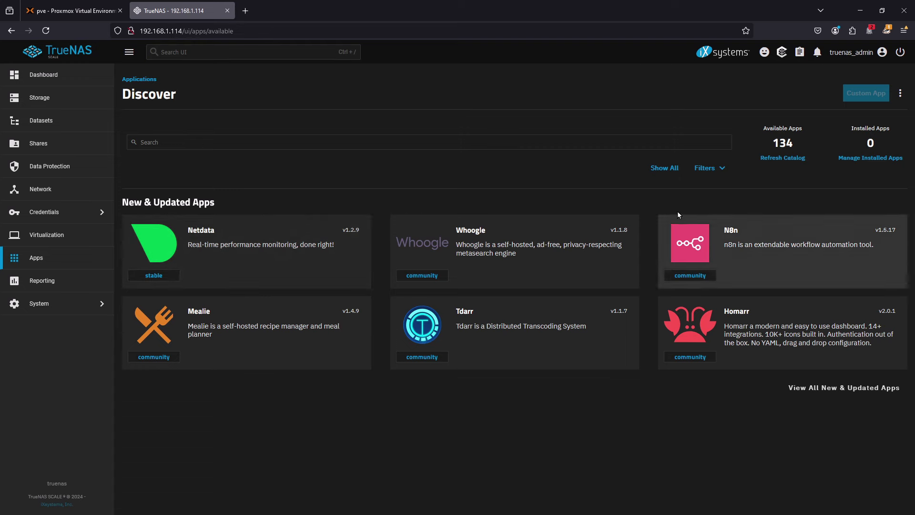
pyautogui.click(782, 157)
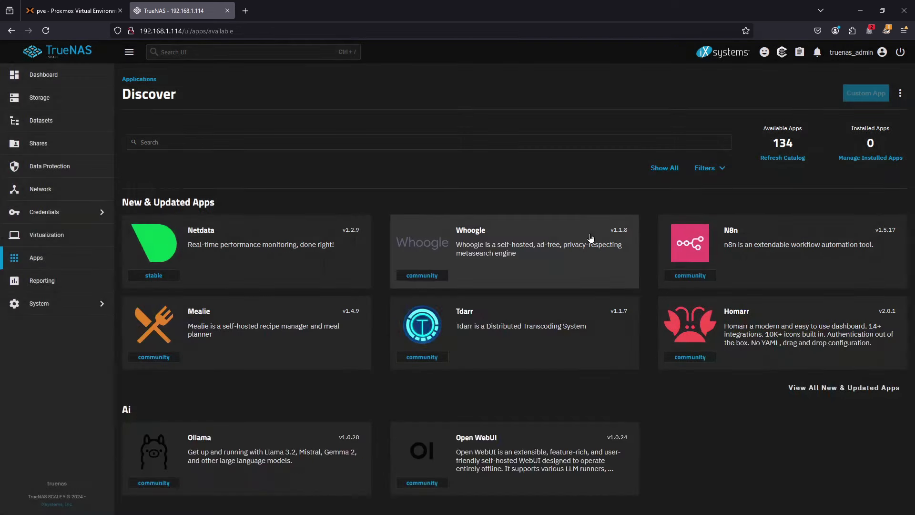
pyautogui.scroll(-3, 734, 333)
pyautogui.scroll(-10, 735, 336)
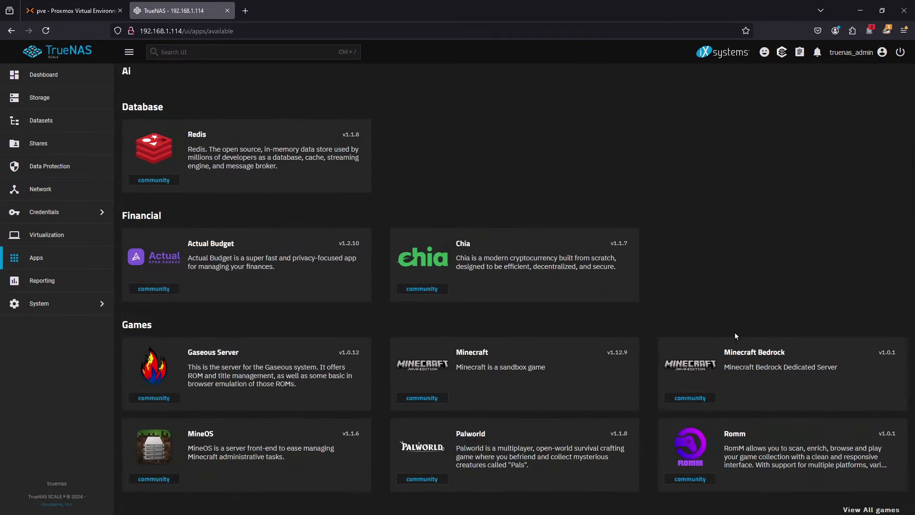
pyautogui.scroll(13, 734, 331)
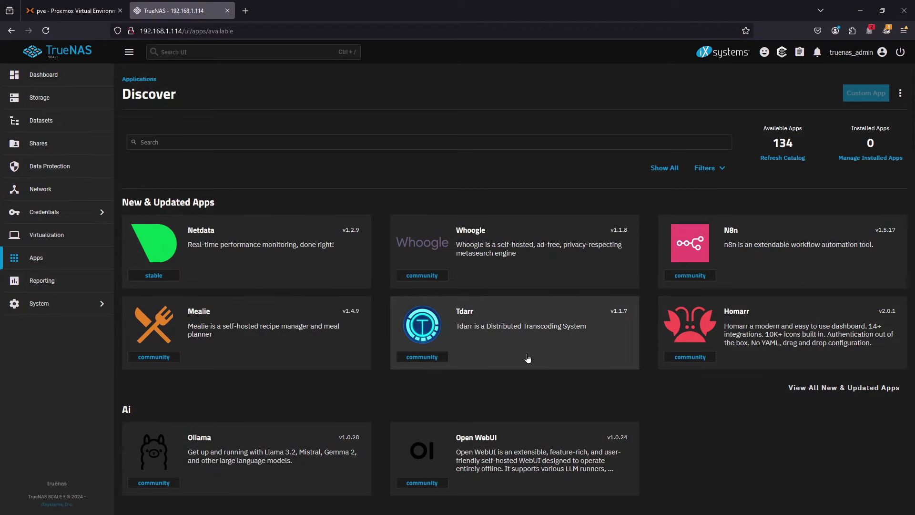
pyautogui.scroll(-13, 528, 358)
pyautogui.scroll(-4, 528, 349)
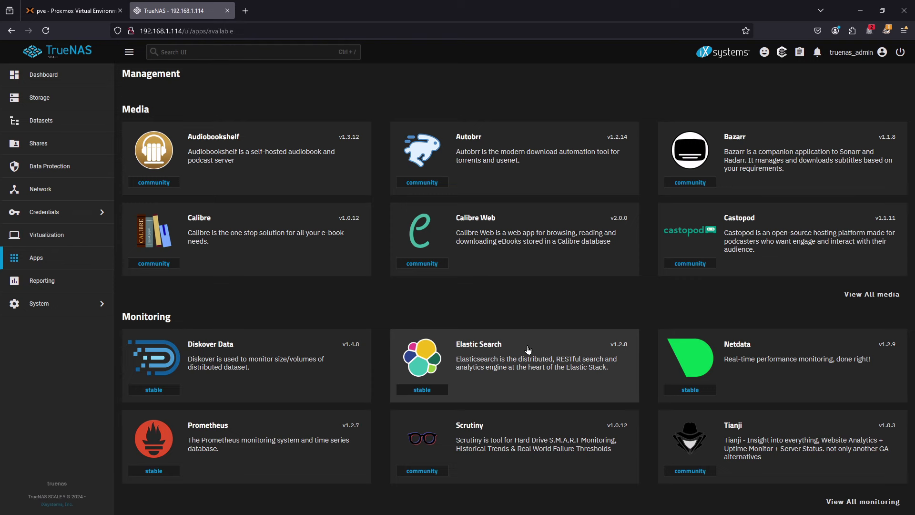
# - Look through the networking, productivity, security and storage apps in the catalog, then back up to the home-automation and management apps
pyautogui.scroll(-5, 509, 297)
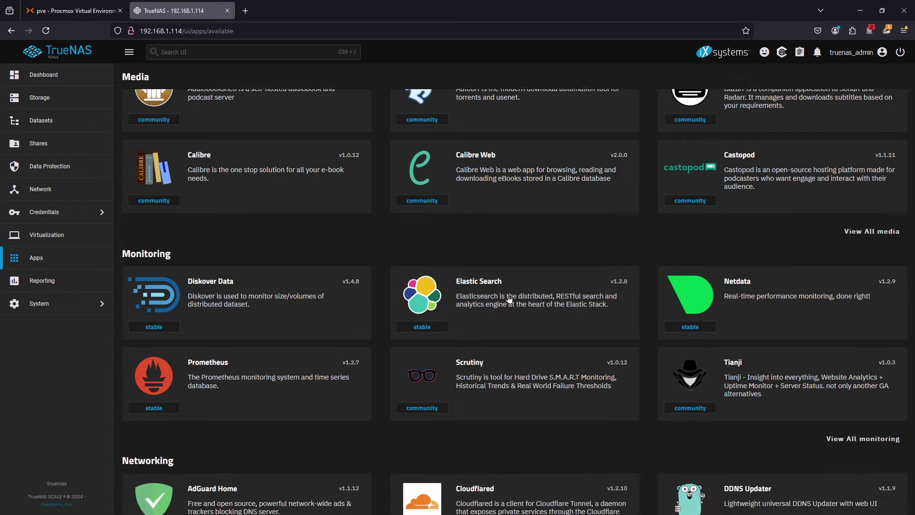
pyautogui.scroll(-9, 509, 298)
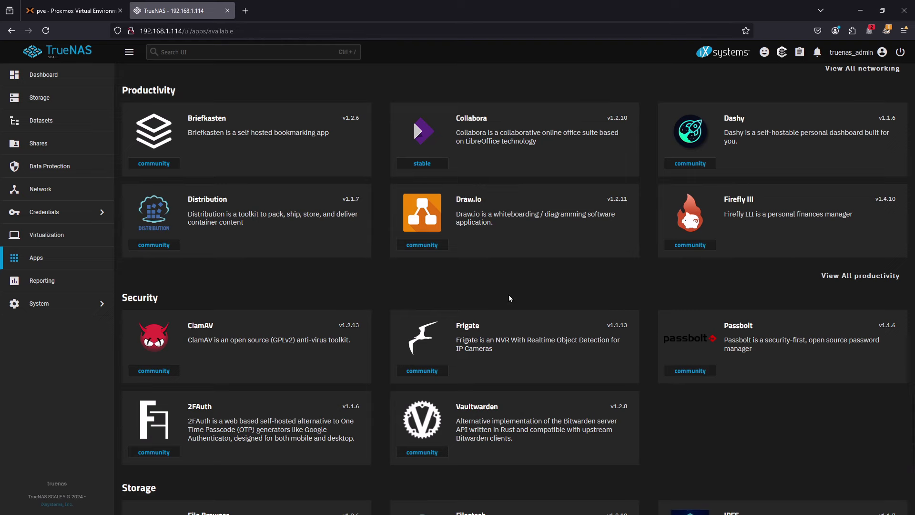
pyautogui.scroll(1, 509, 299)
pyautogui.scroll(-5, 510, 299)
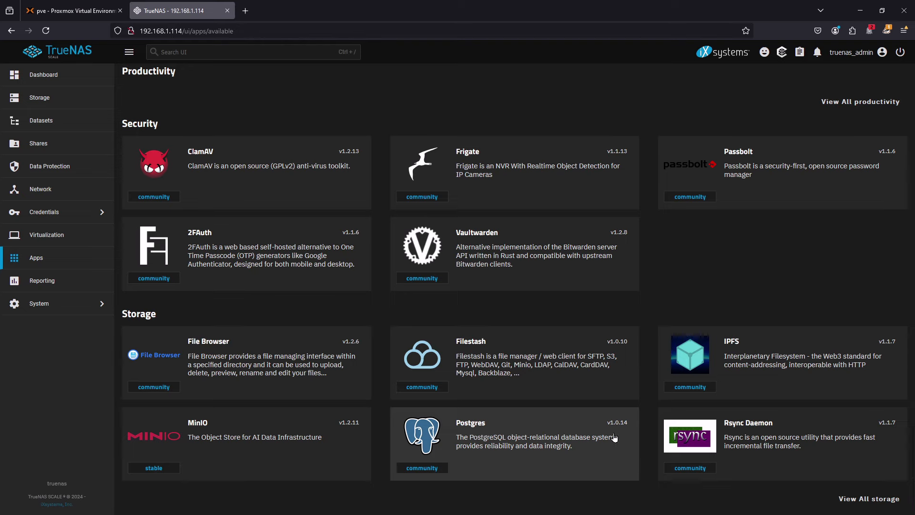
pyautogui.scroll(3, 728, 438)
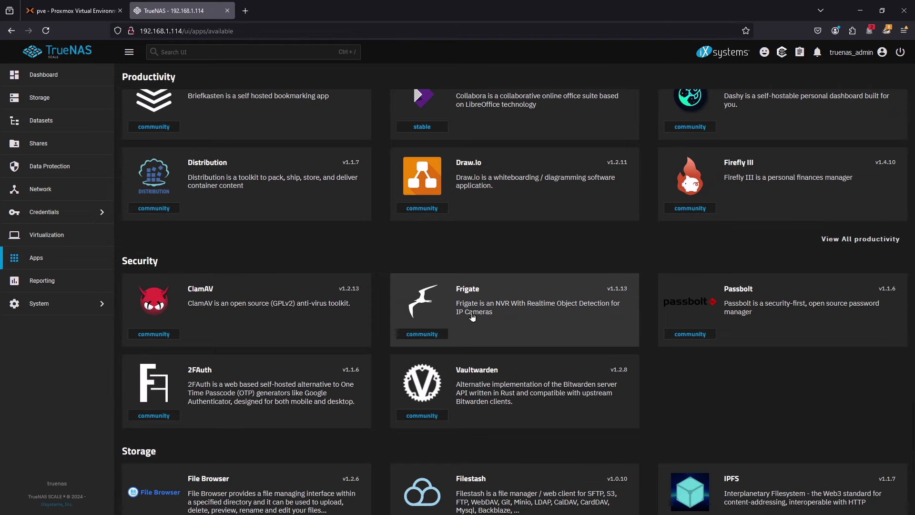
pyautogui.scroll(3, 485, 324)
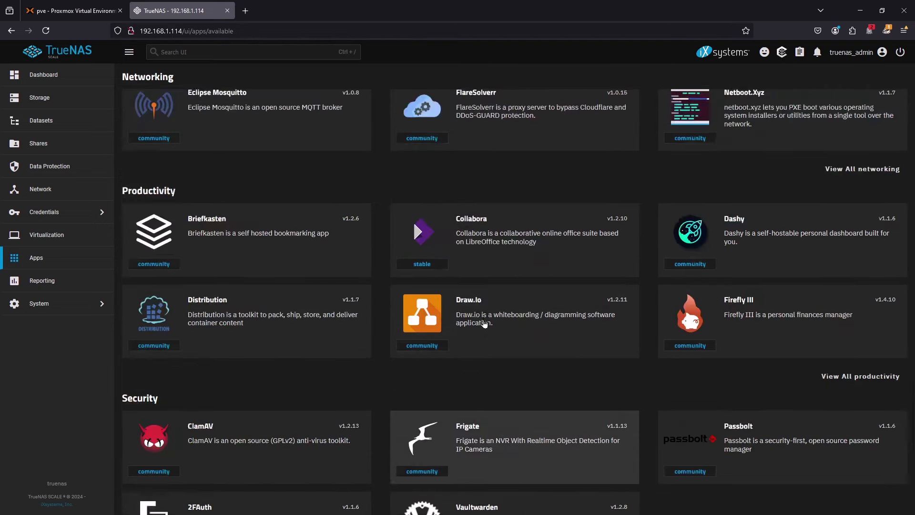
pyautogui.scroll(3, 484, 324)
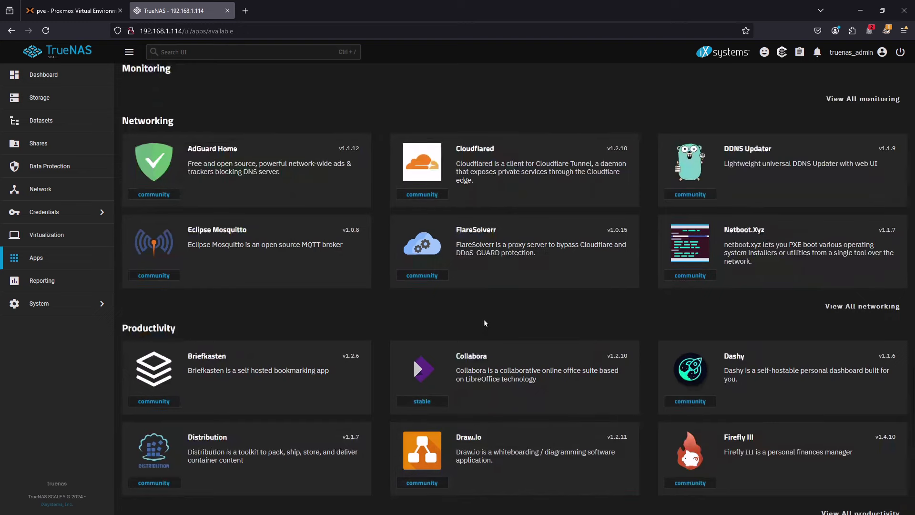
pyautogui.scroll(2, 484, 323)
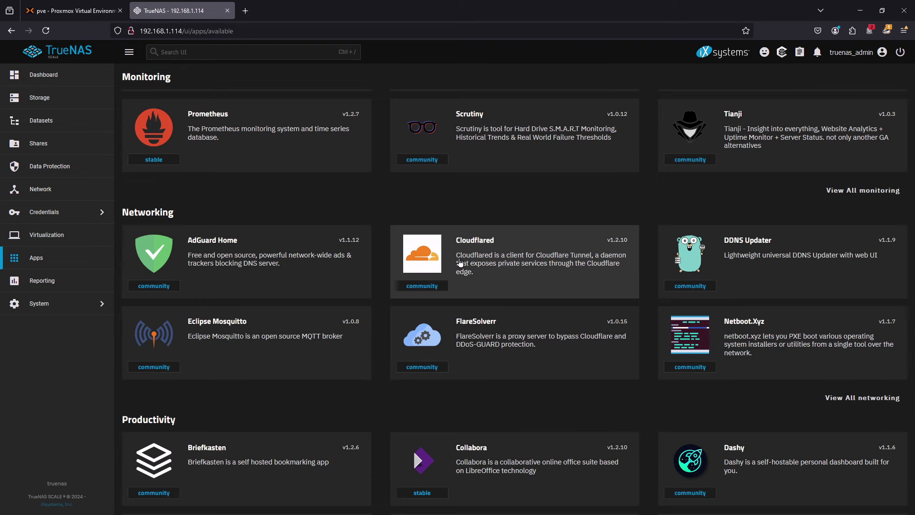
pyautogui.scroll(3, 460, 263)
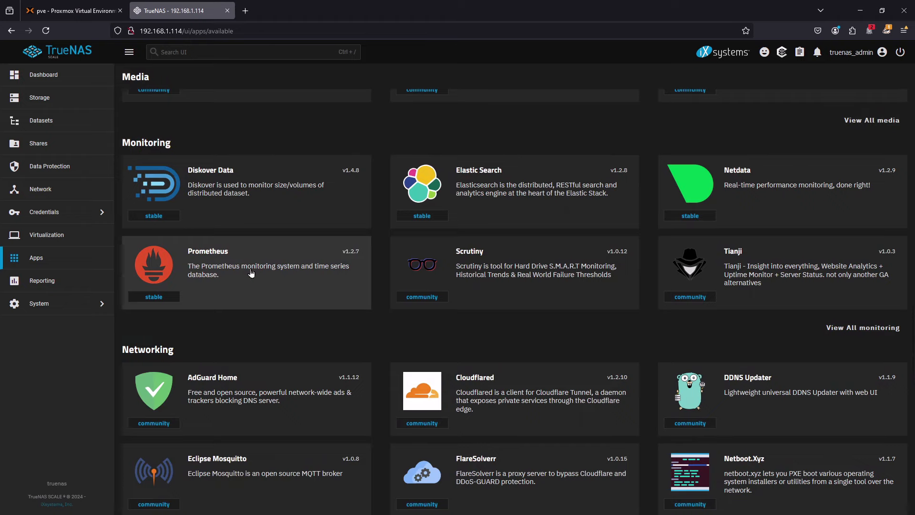
pyautogui.scroll(3, 251, 273)
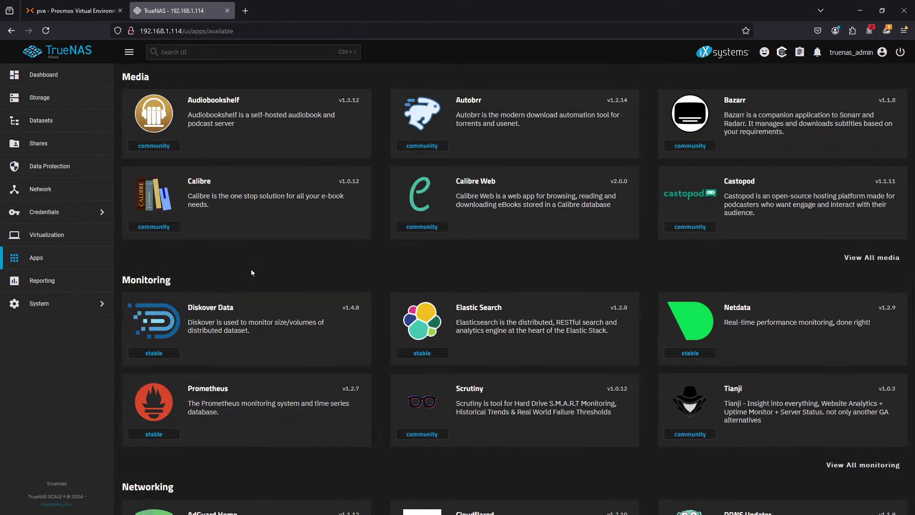
pyautogui.scroll(7, 251, 273)
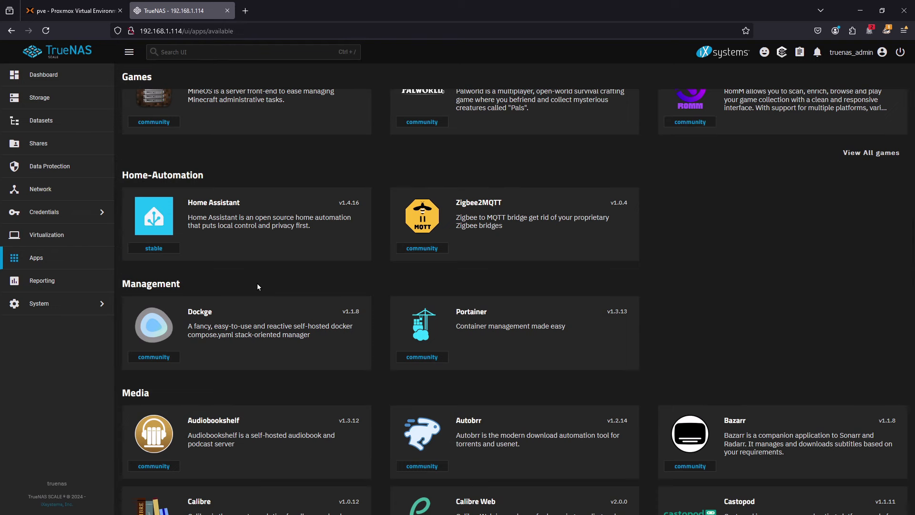
# - Examine the CPU report and the Disk I/O graphs for all four disks in Reporting
pyautogui.click(71, 286)
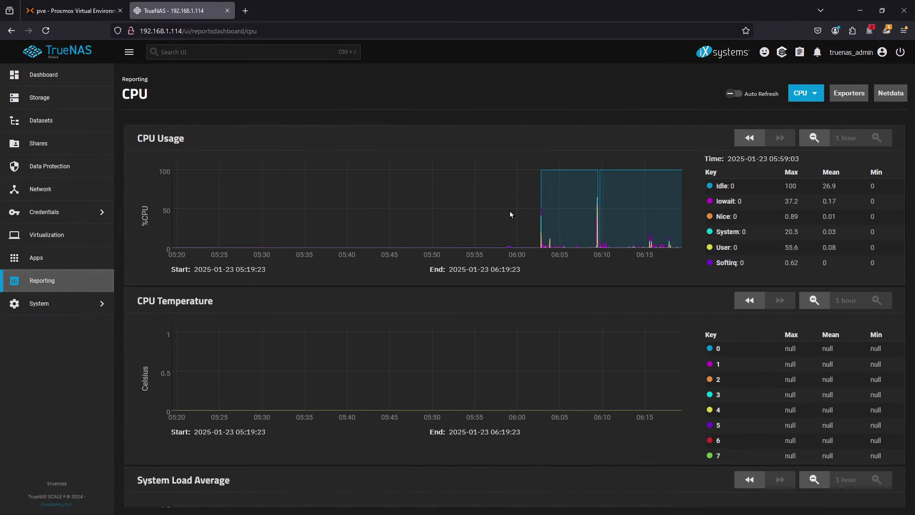
pyautogui.click(798, 96)
pyautogui.click(813, 127)
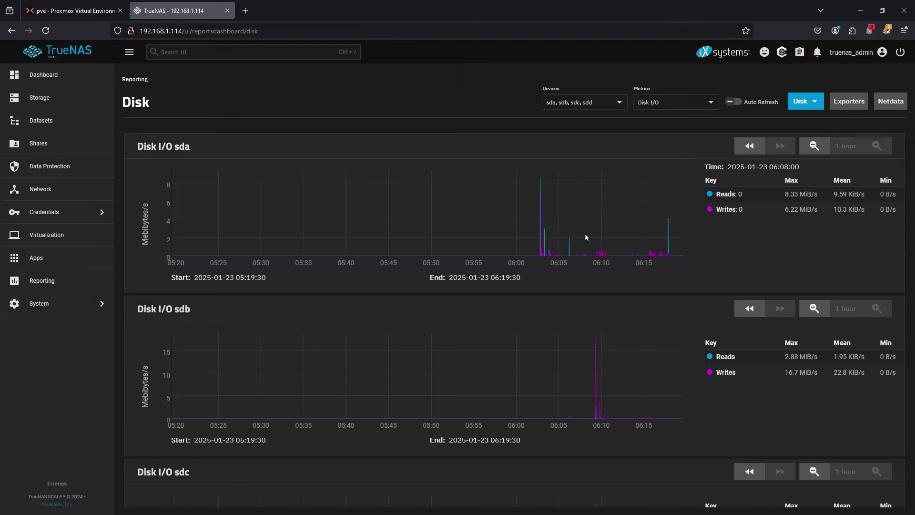
pyautogui.scroll(-5, 560, 284)
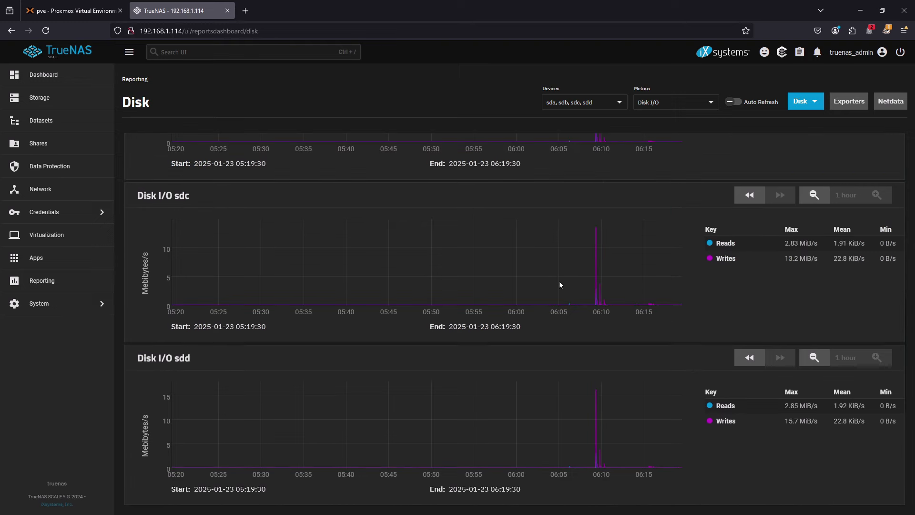
pyautogui.scroll(5, 560, 283)
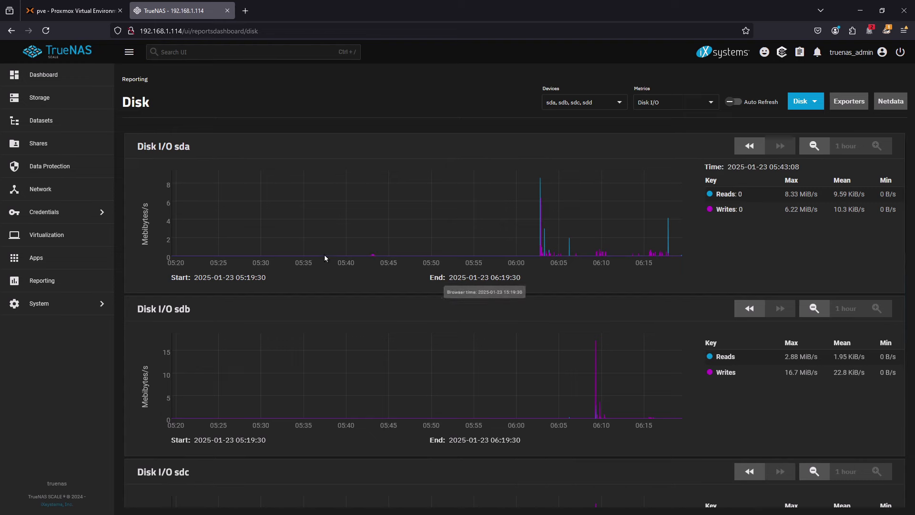
# - Open the system's Update page to check for available updates
pyautogui.click(47, 309)
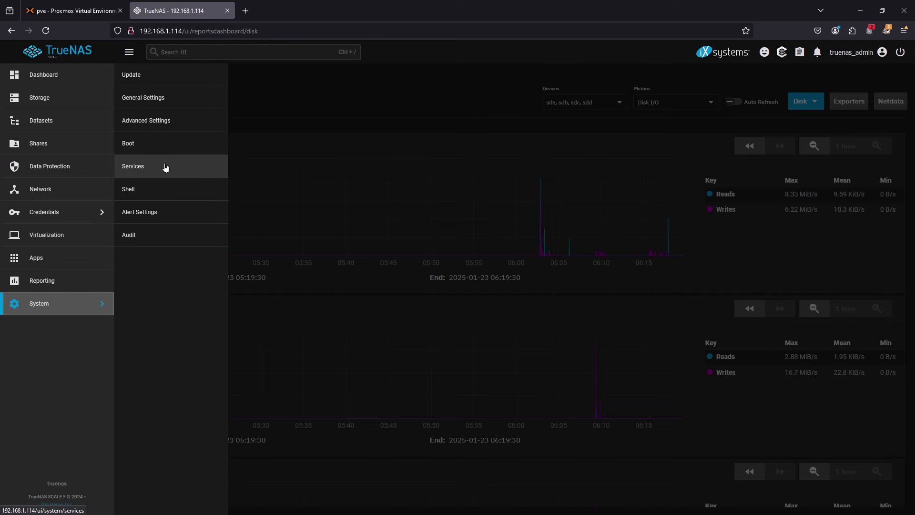
pyautogui.click(145, 75)
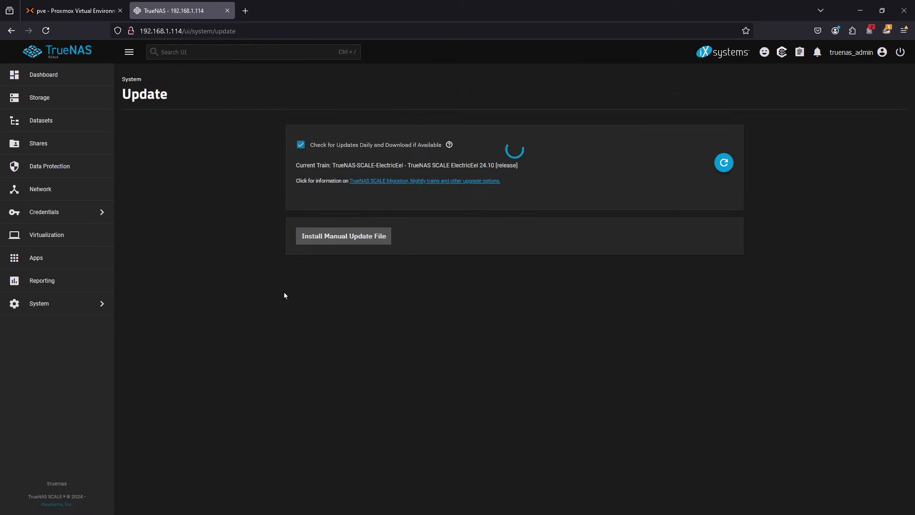
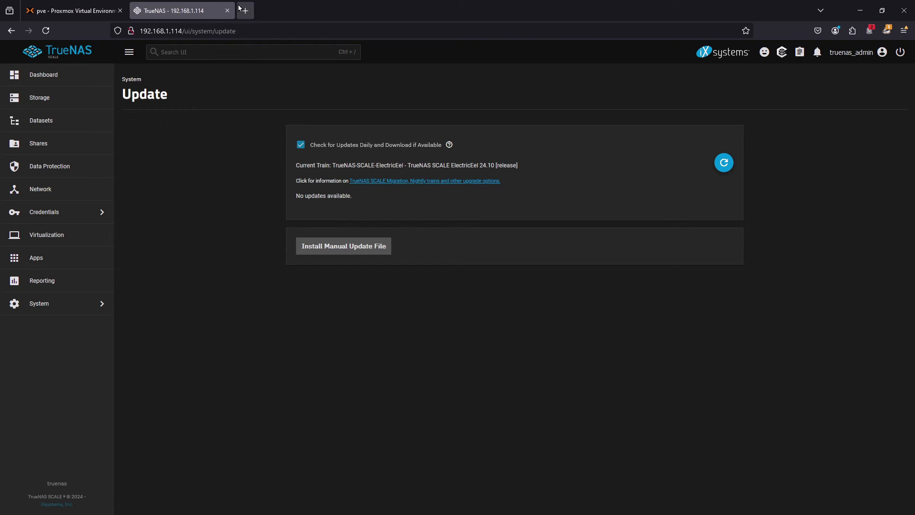
# - Switch to Proxmox and start creating a virtual machine with VM ID 114 named rock
pyautogui.moveTo(102, 13)
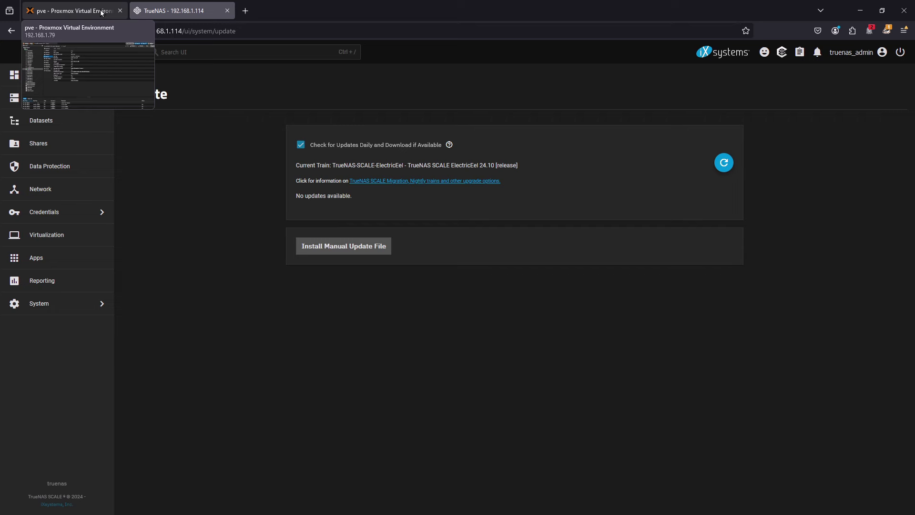
pyautogui.click(101, 13)
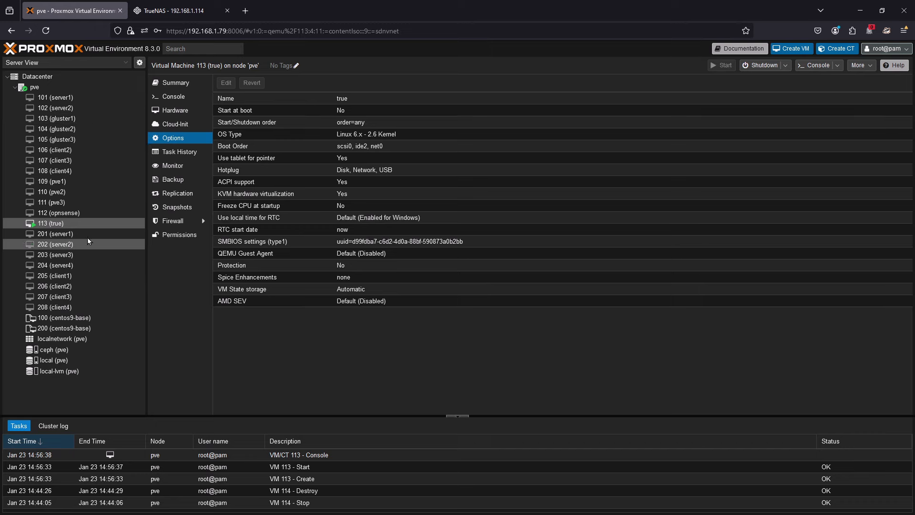
pyautogui.click(789, 55)
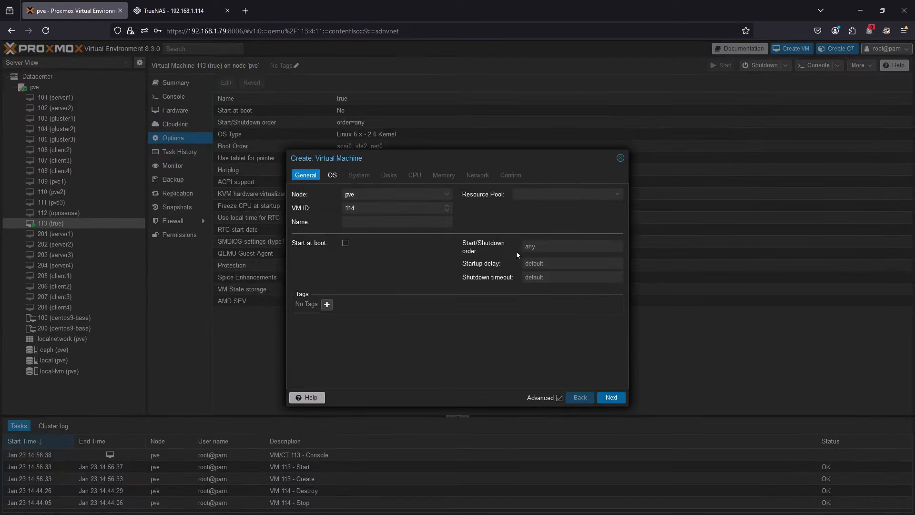
pyautogui.click(364, 217)
pyautogui.write('rocv')
pyautogui.write('k')
pyautogui.click(616, 399)
# - Choose Rockstor-Leap15.6-generic.x86_64-5.0.15-0.install.iso as the installation image, keeping the Linux guest type
pyautogui.click(419, 223)
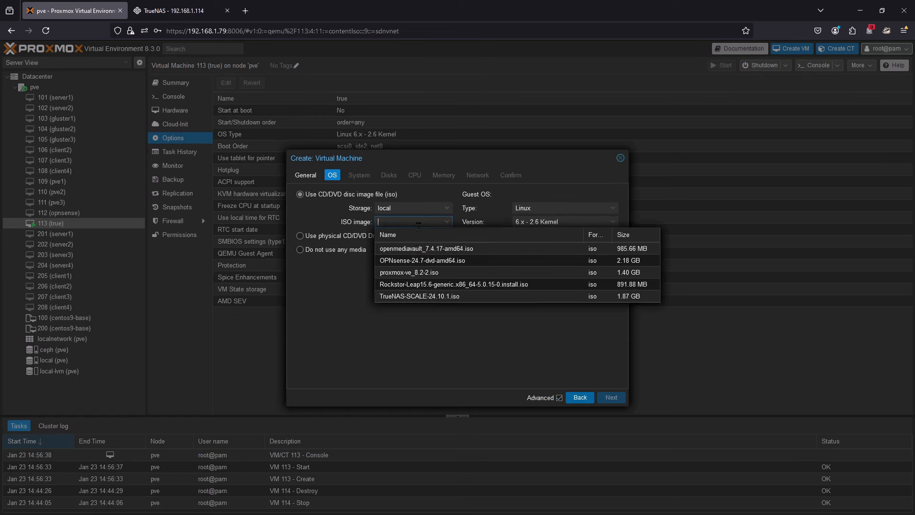
pyautogui.click(472, 284)
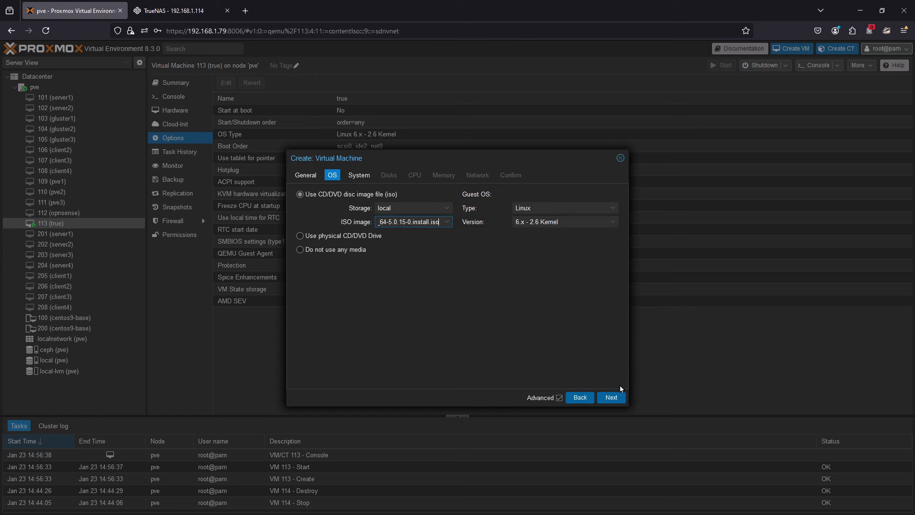
pyautogui.click(612, 398)
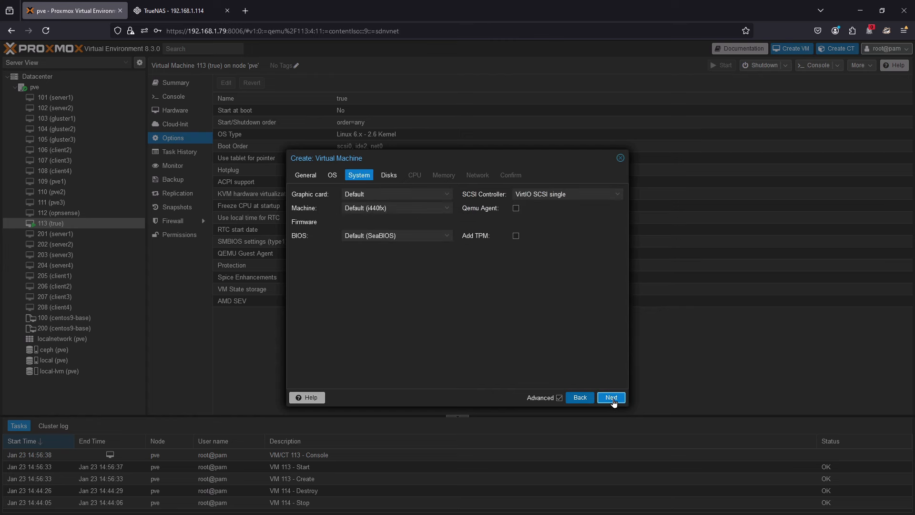
# - Keep the default system settings and add three more 32 GiB SCSI disks on ceph, scsi1 to scsi3
pyautogui.click(613, 399)
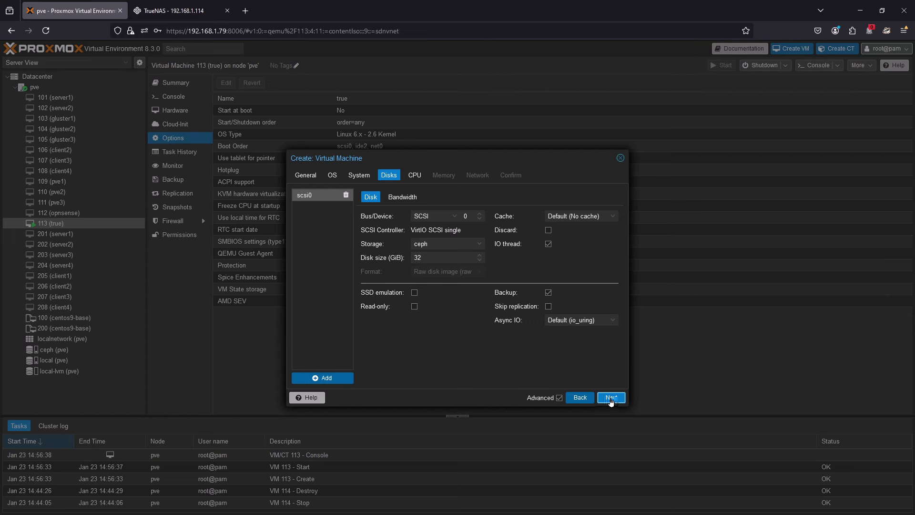
pyautogui.click(313, 380)
pyautogui.click(313, 379)
pyautogui.click(314, 380)
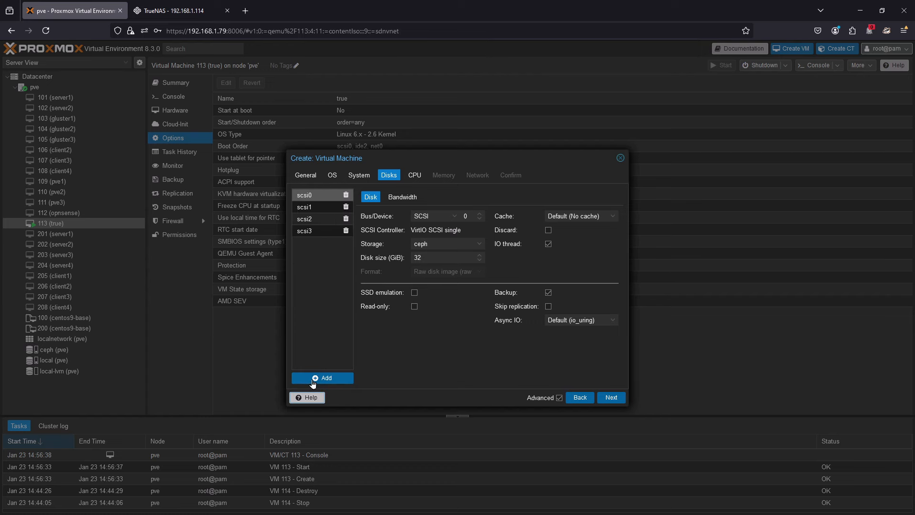
pyautogui.click(619, 400)
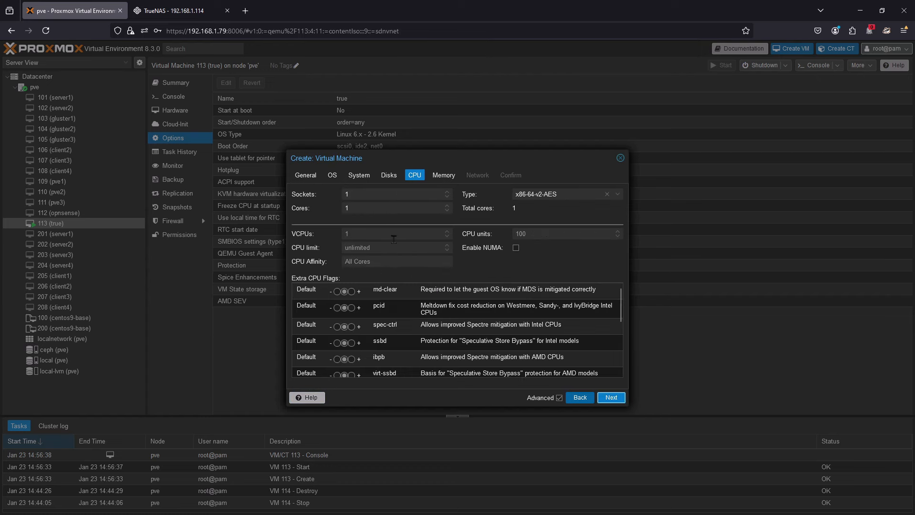
# - Give the virtual machine 8 CPU cores and 16384 MiB of memory
pyautogui.moveTo(377, 207); pyautogui.dragTo(239, 244)
pyautogui.write('8')
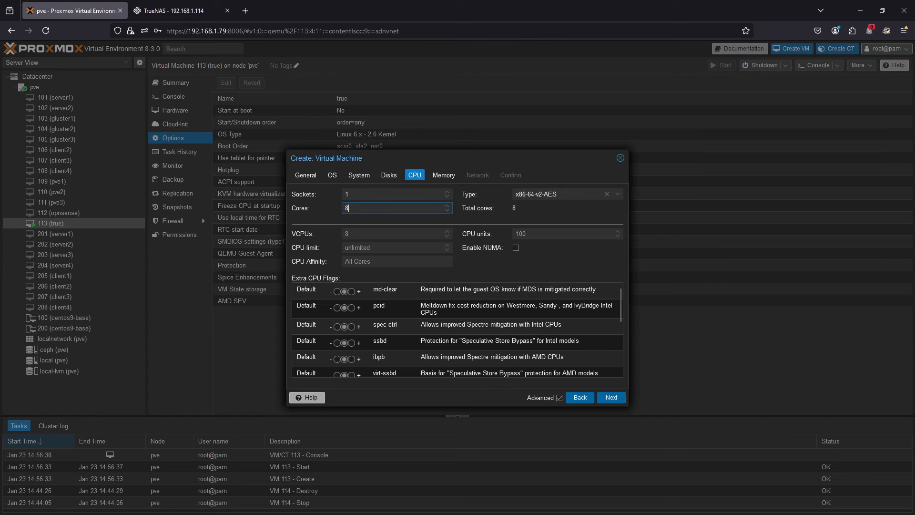
pyautogui.click(612, 398)
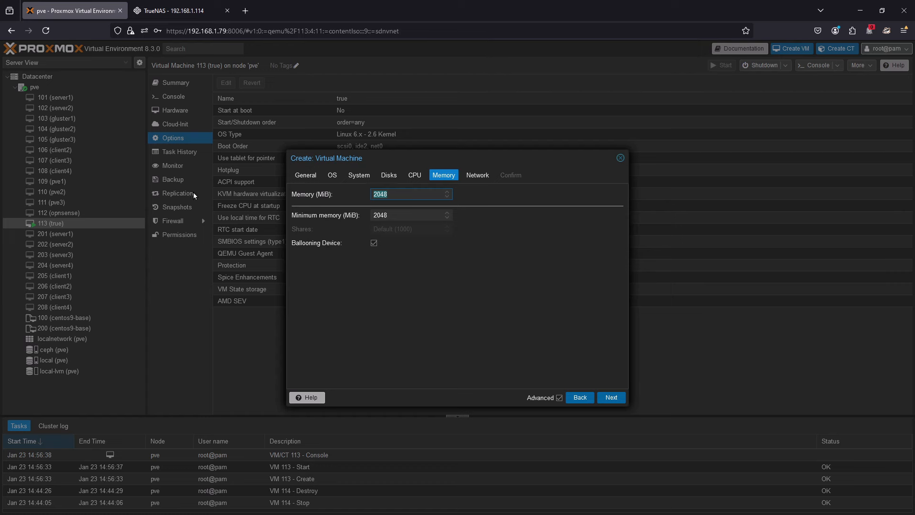
pyautogui.write('16384')
pyautogui.click(611, 398)
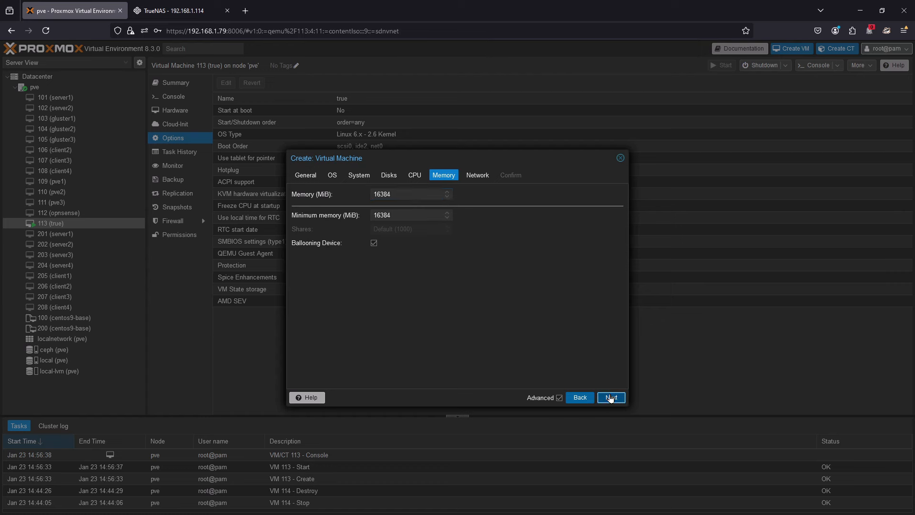
# - Attach the network device to bridge vmbr0 and create the virtual machine so that it starts after creation
pyautogui.click(355, 209)
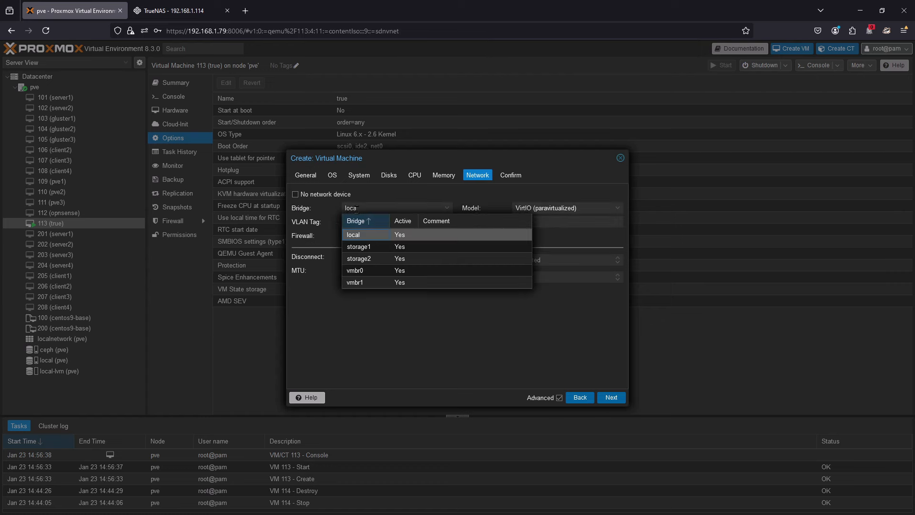
pyautogui.click(371, 270)
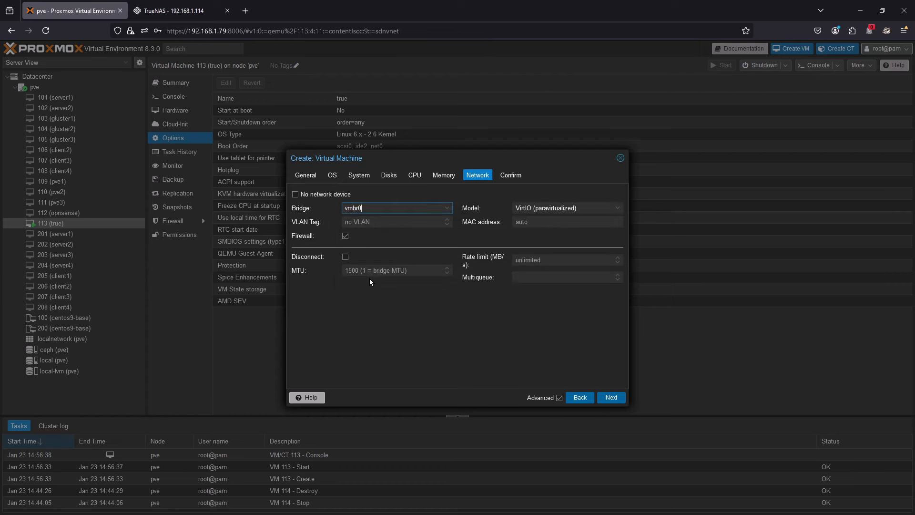
pyautogui.click(612, 397)
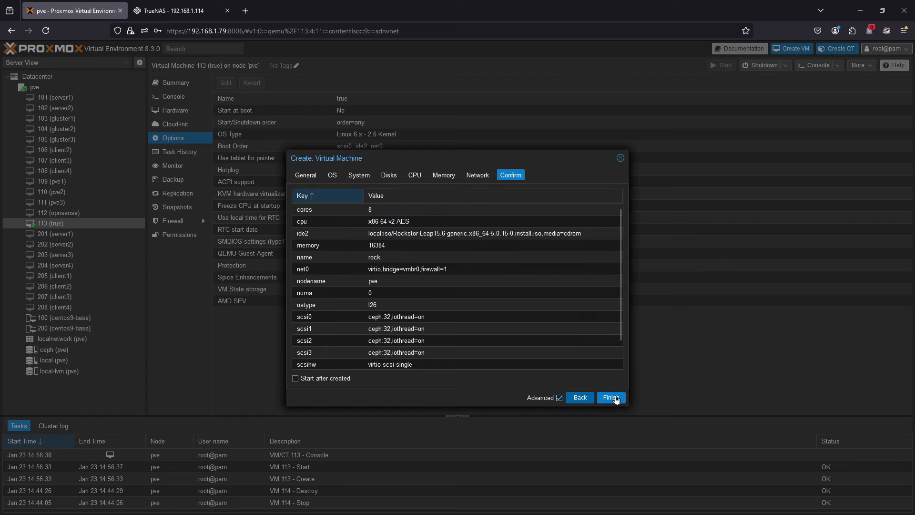
pyautogui.click(336, 378)
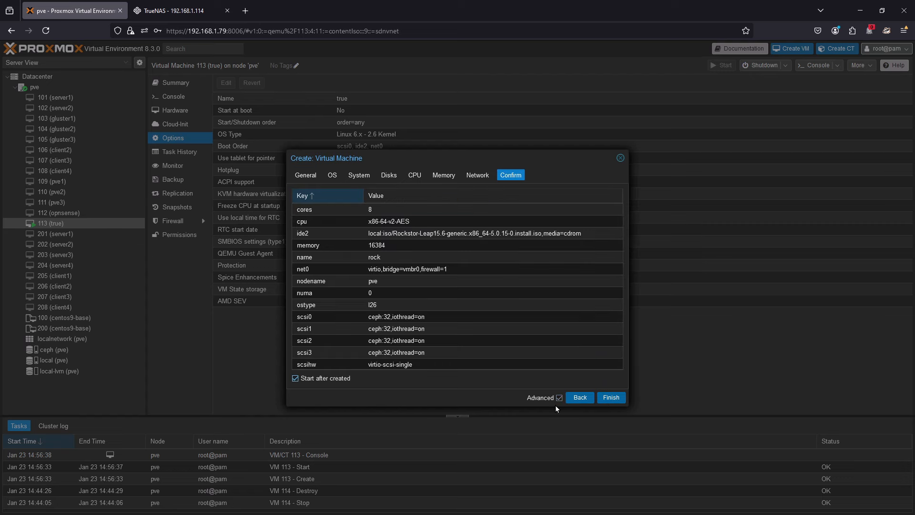
pyautogui.click(612, 398)
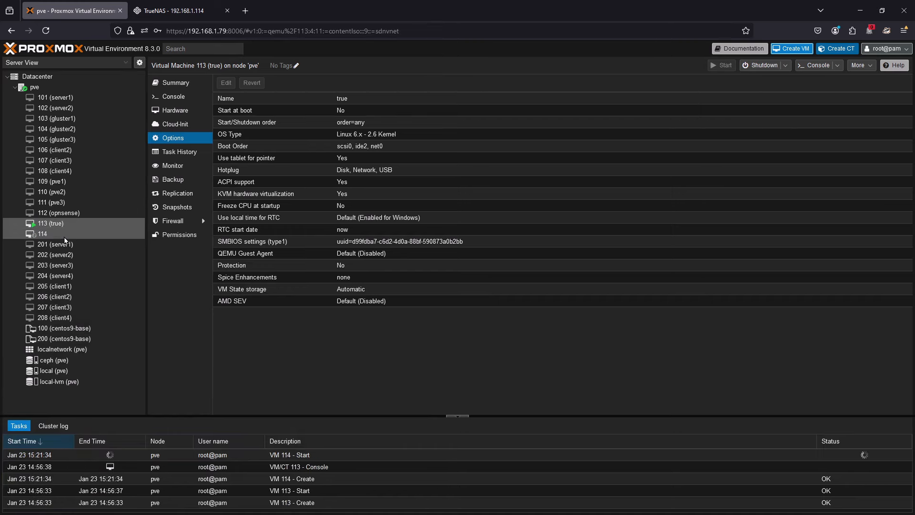
# - Open the console of VM 114 and look through the Rockstor boot menu entries
pyautogui.doubleClick(59, 235)
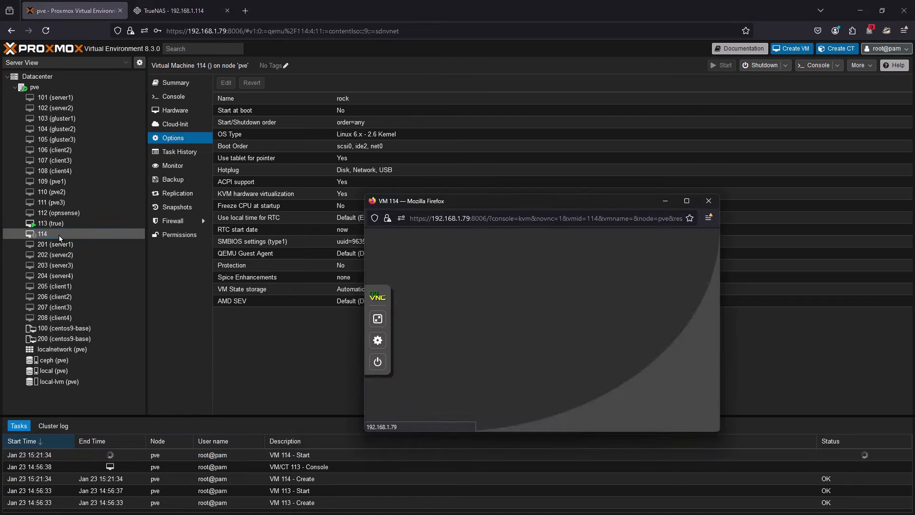
pyautogui.moveTo(506, 202); pyautogui.dragTo(406, 86)
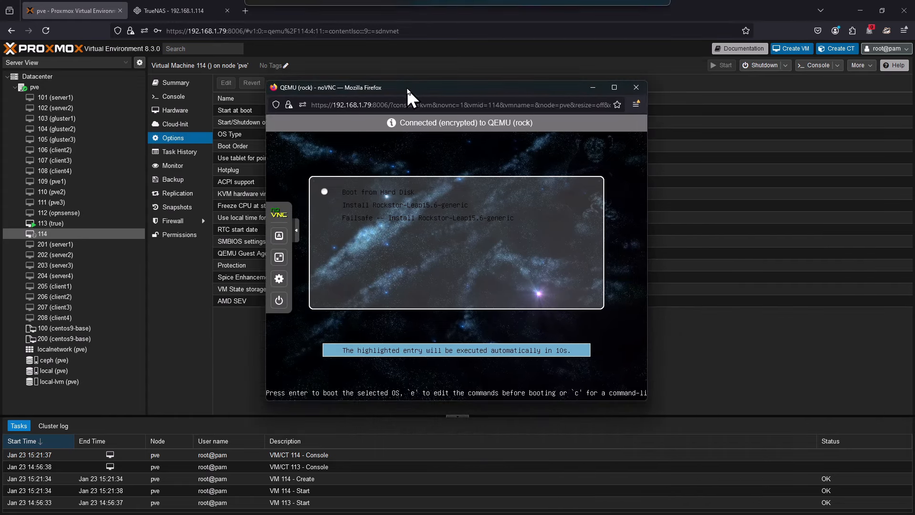
pyautogui.press('Down')
pyautogui.press('Down')
pyautogui.press('Up')
pyautogui.press('Up')
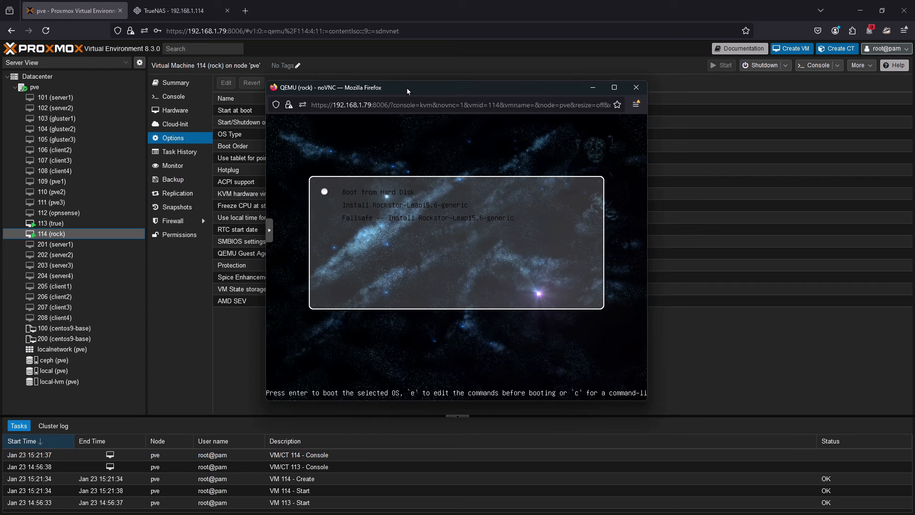
# - Boot the Install Rockstor-Leap15.6-generic entry and install to /dev/sda, agreeing to destroy all data on it
pyautogui.press('Down')
pyautogui.press('Return')
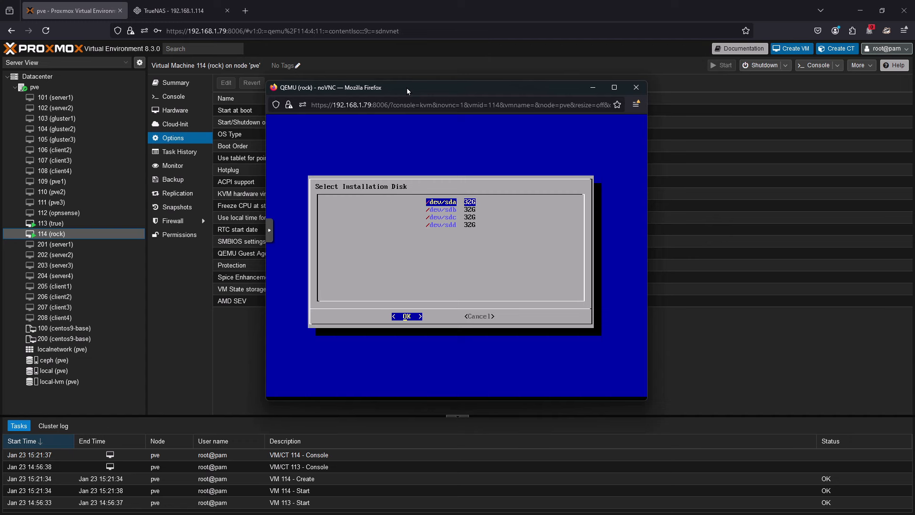
pyautogui.press('Return')
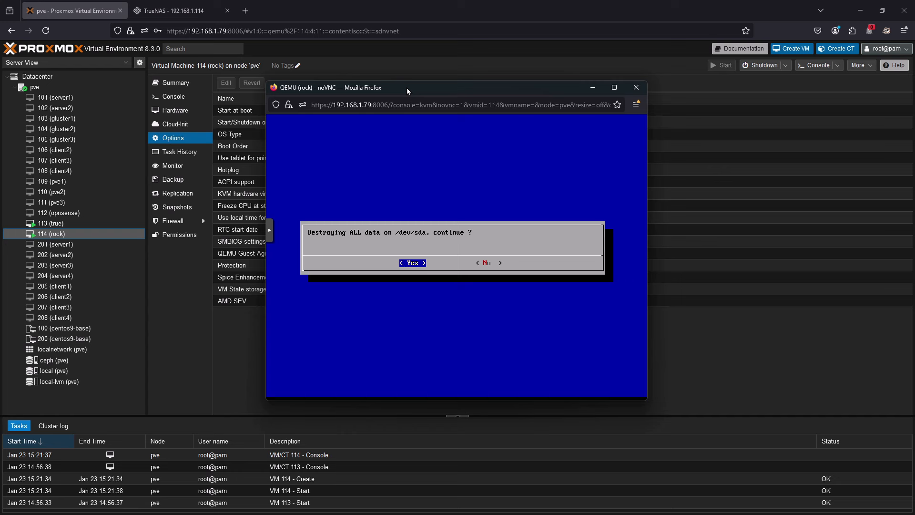
pyautogui.press('Return')
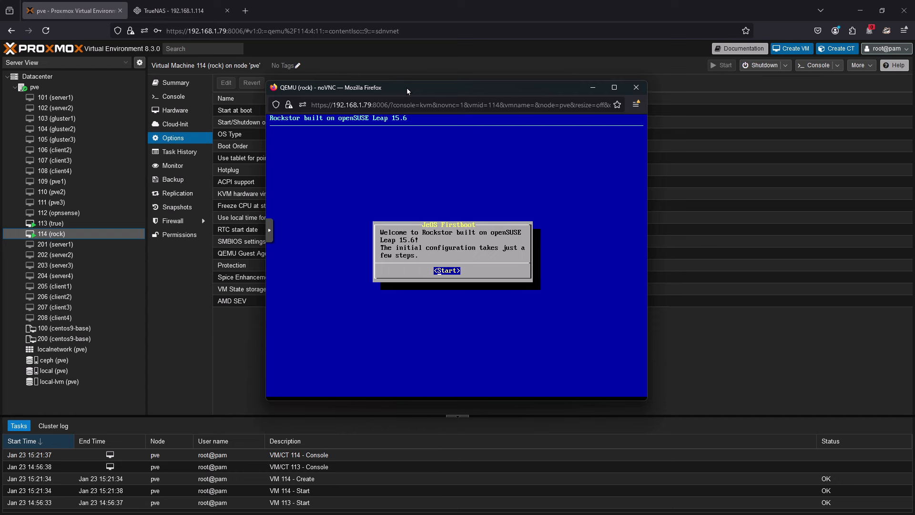
# - Start the first-boot configuration with the en_GB locale and uk keyboard layout, and accept the license agreement
pyautogui.press('Return')
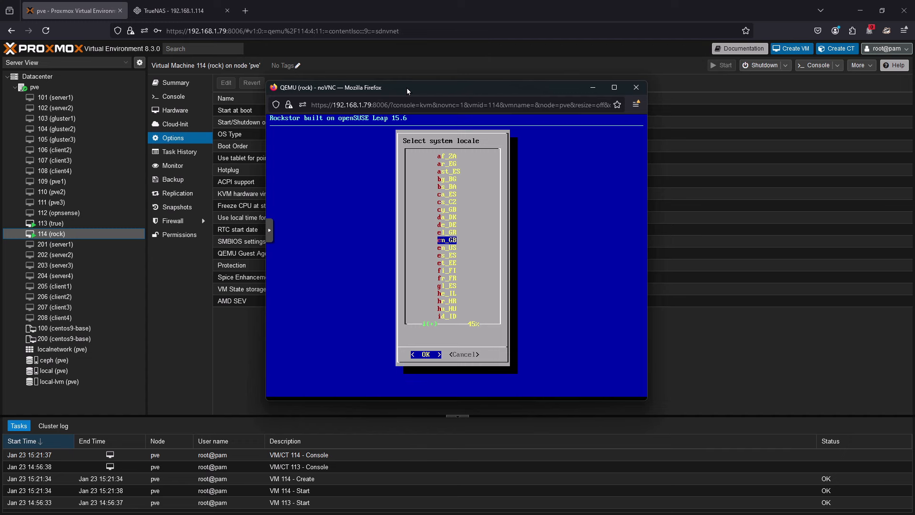
pyautogui.press('Return')
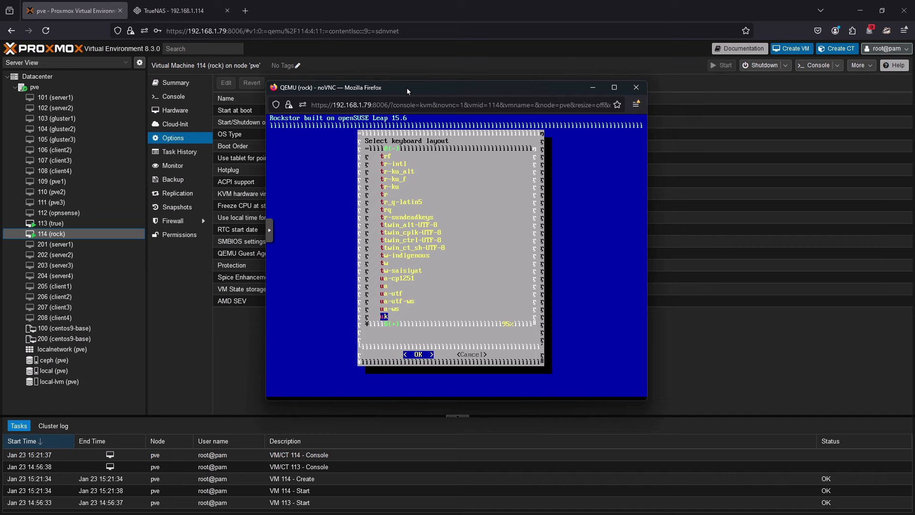
pyautogui.press('Return')
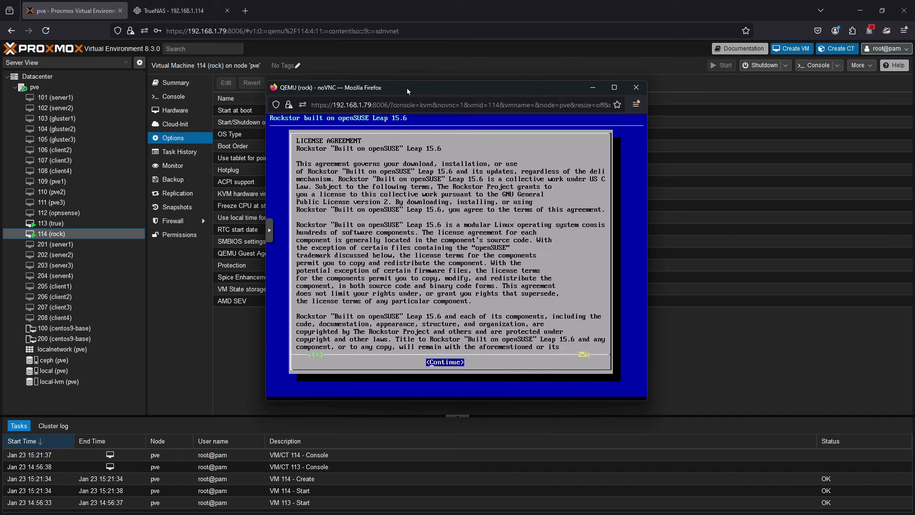
pyautogui.press('Return')
pyautogui.press('Return')
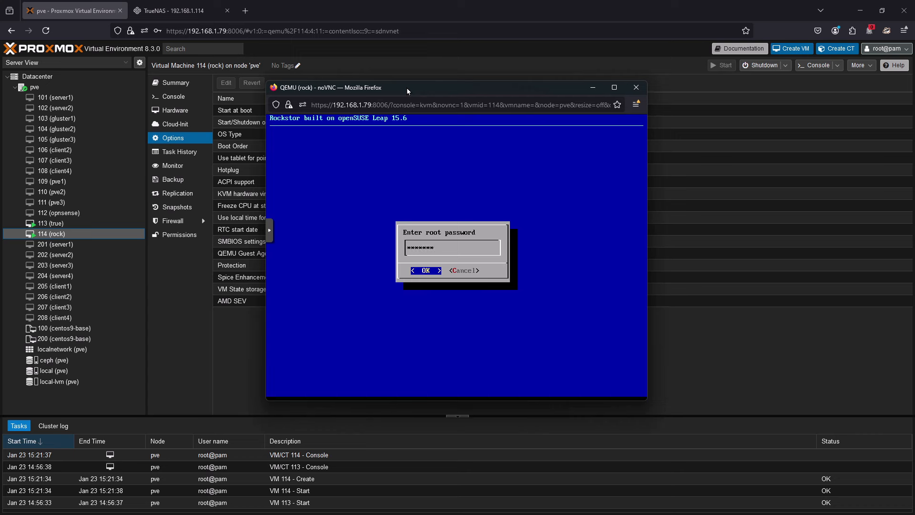
# - Set and confirm the root password, and log in to the console as root with it
pyautogui.press('Return')
pyautogui.press('Return')
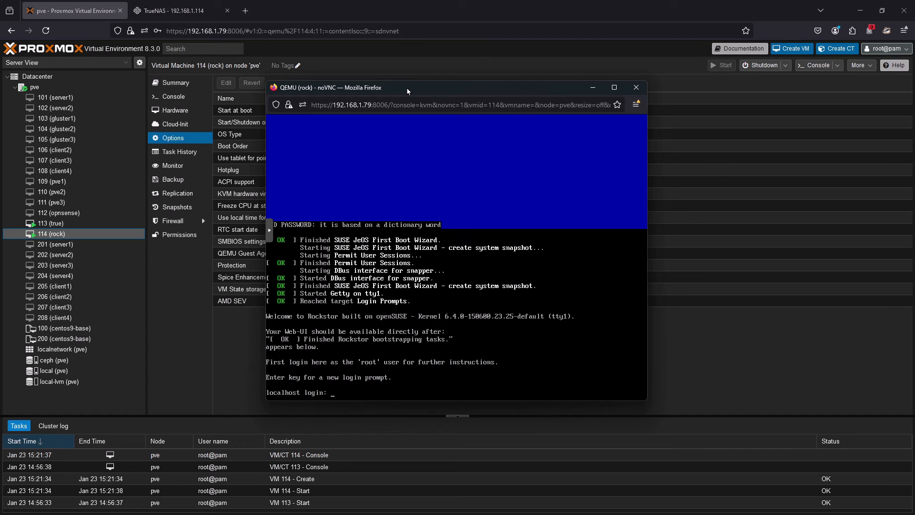
pyautogui.press('Return')
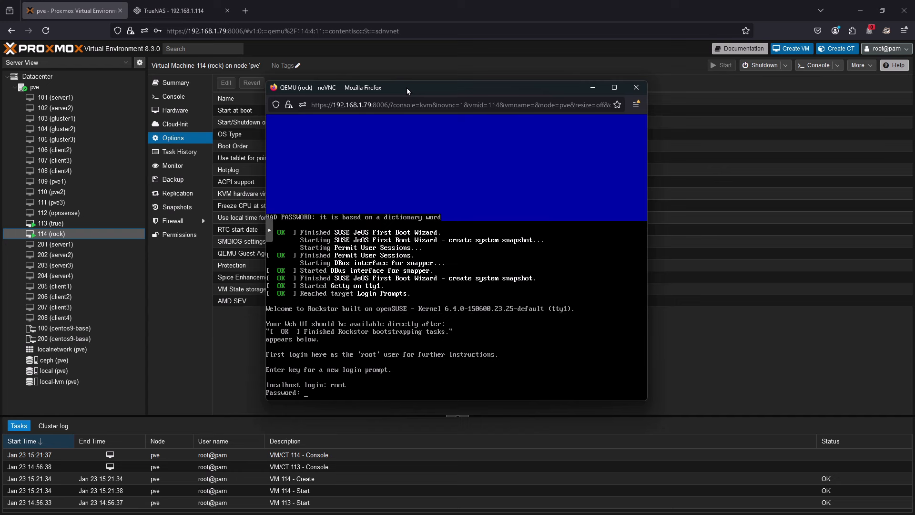
pyautogui.press('Return')
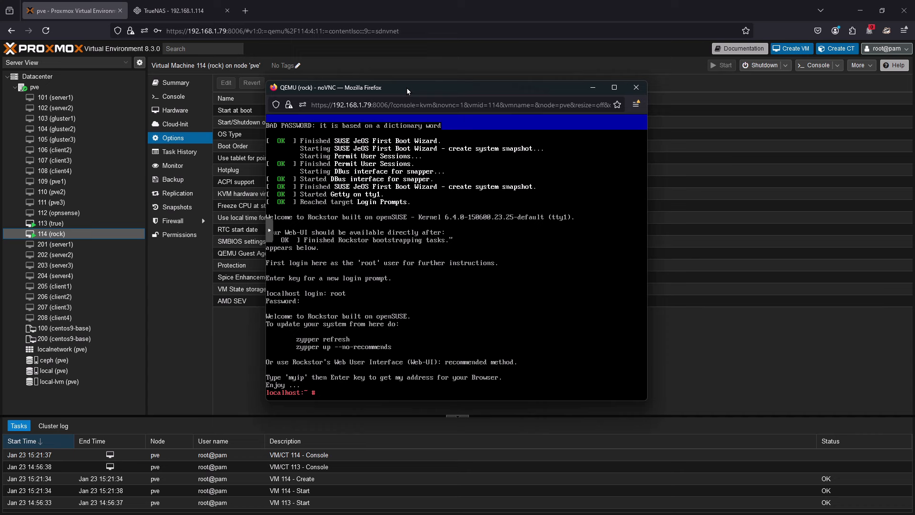
# - Run the myip command in the console to look up the Rockstor web interface address
pyautogui.write('myip')
pyautogui.press('Return')
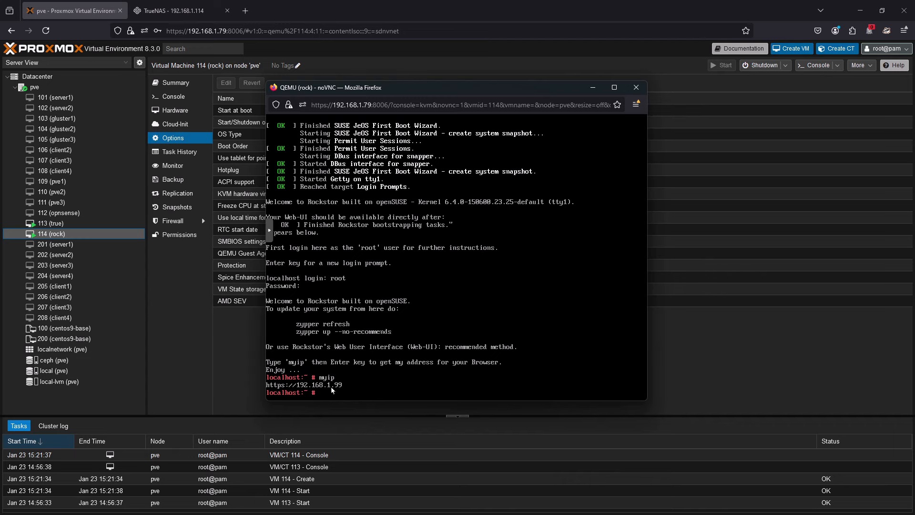
# - Try to open the Rockstor web interface at 192.168.1.99 in a new browser tab
pyautogui.click(249, 15)
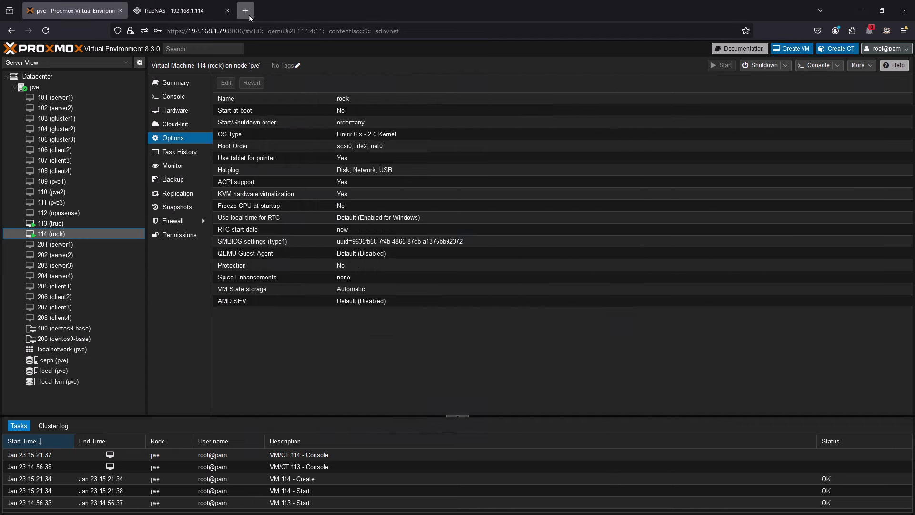
pyautogui.write('192.168.')
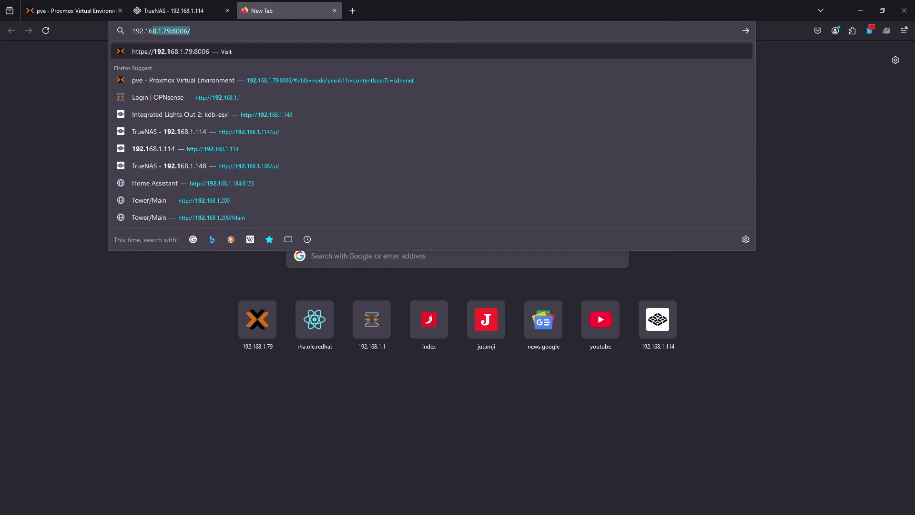
pyautogui.write('1.99')
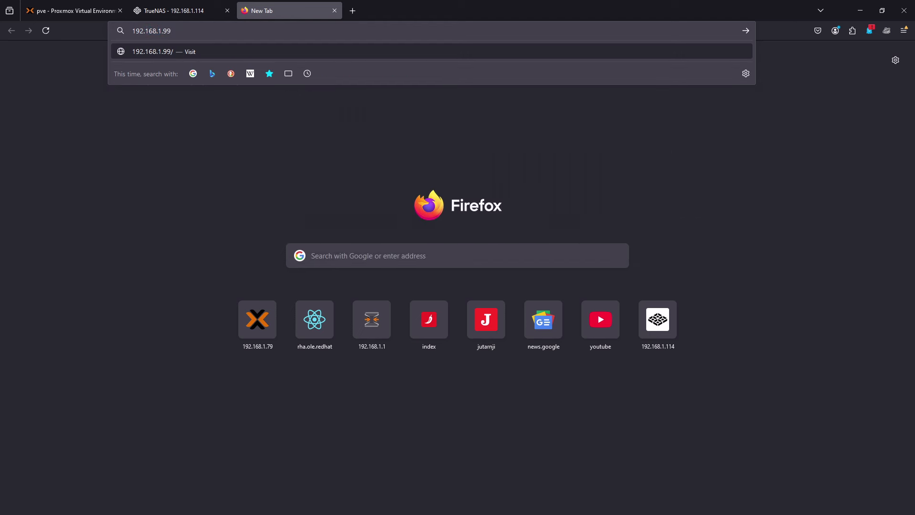
pyautogui.press('Return')
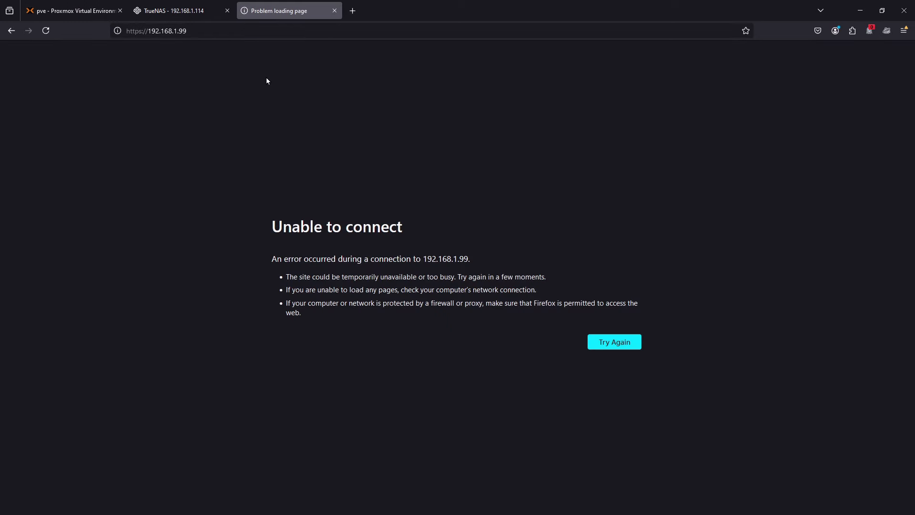
# - Return to Proxmox and reopen the console of the rock virtual machine
pyautogui.click(76, 10)
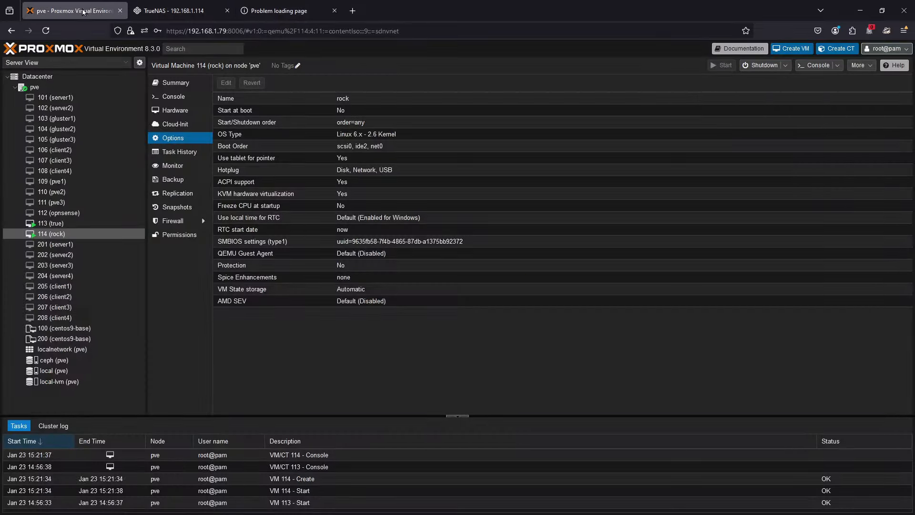
pyautogui.doubleClick(64, 233)
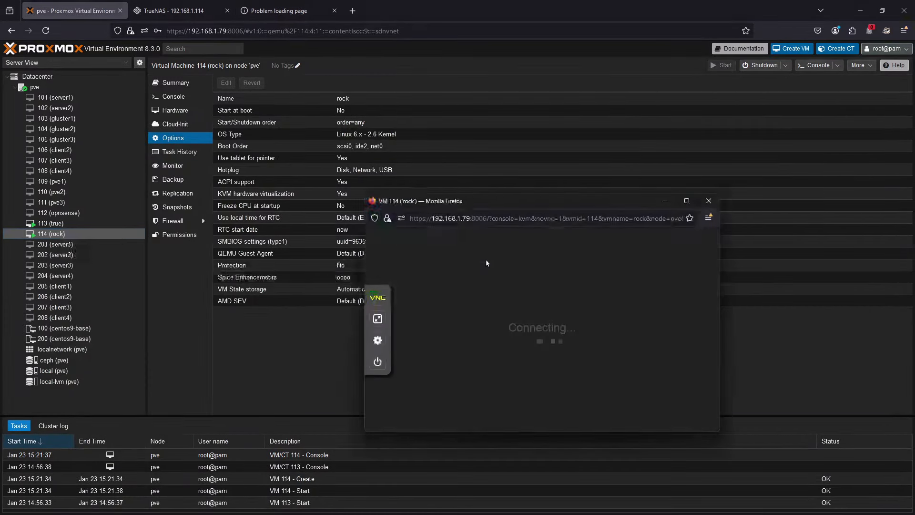
# - Reposition the rock console window and list the running processes with ps aux
pyautogui.moveTo(521, 201); pyautogui.dragTo(453, 87)
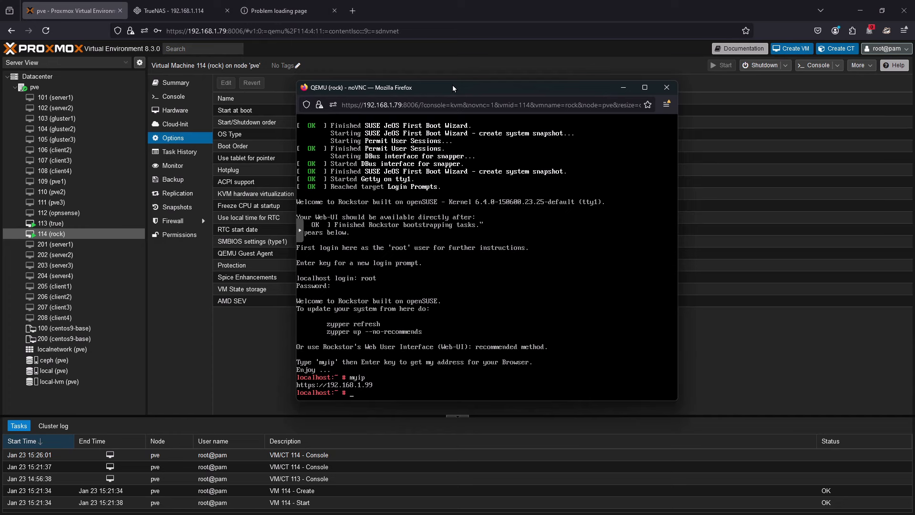
pyautogui.moveTo(453, 87); pyautogui.dragTo(398, 108)
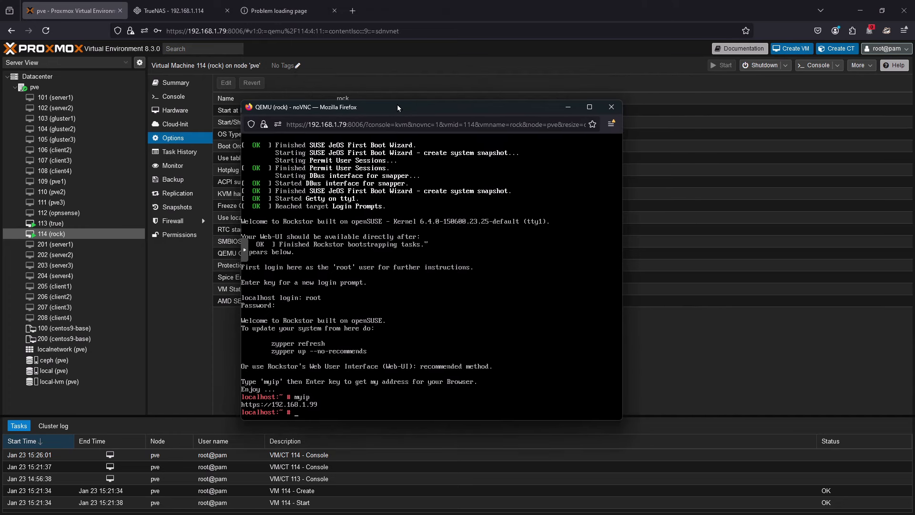
pyautogui.write('ps aux')
pyautogui.press('Return')
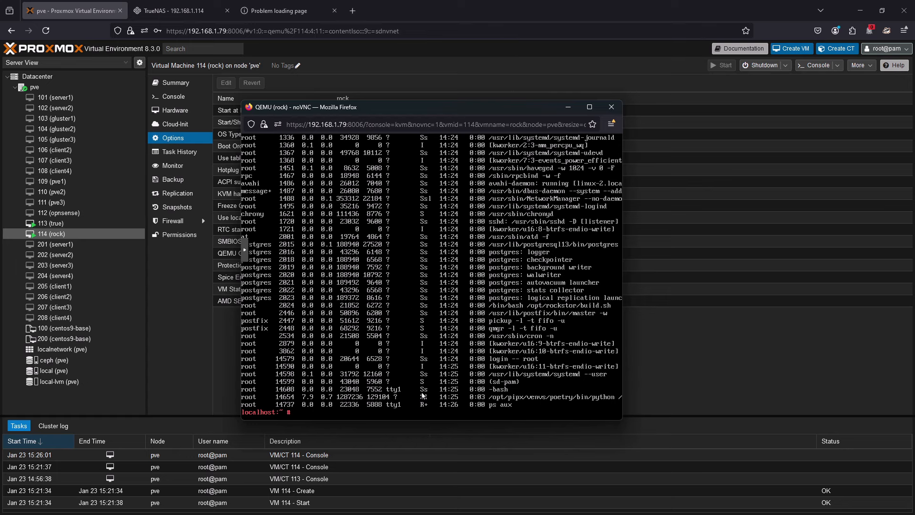
# - Reload the Rockstor web interface at 192.168.1.99 and accept its self-signed certificate
pyautogui.click(286, 11)
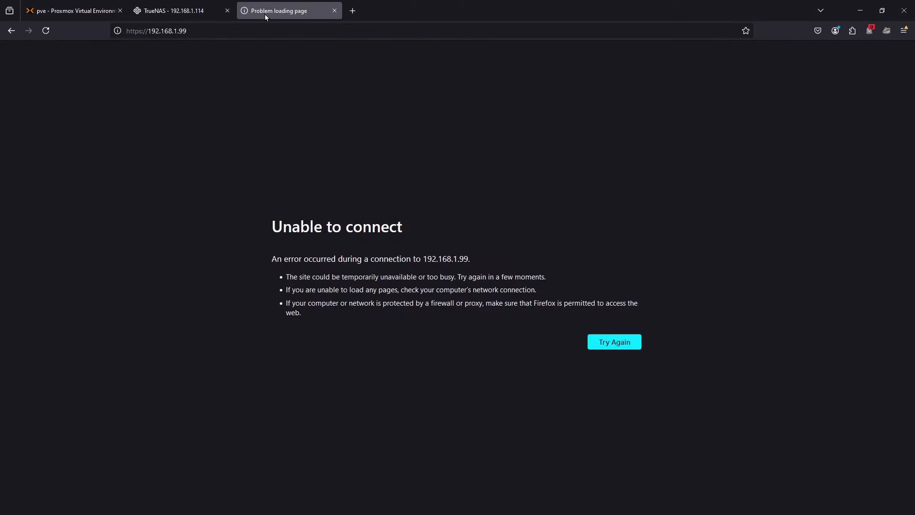
pyautogui.click(46, 31)
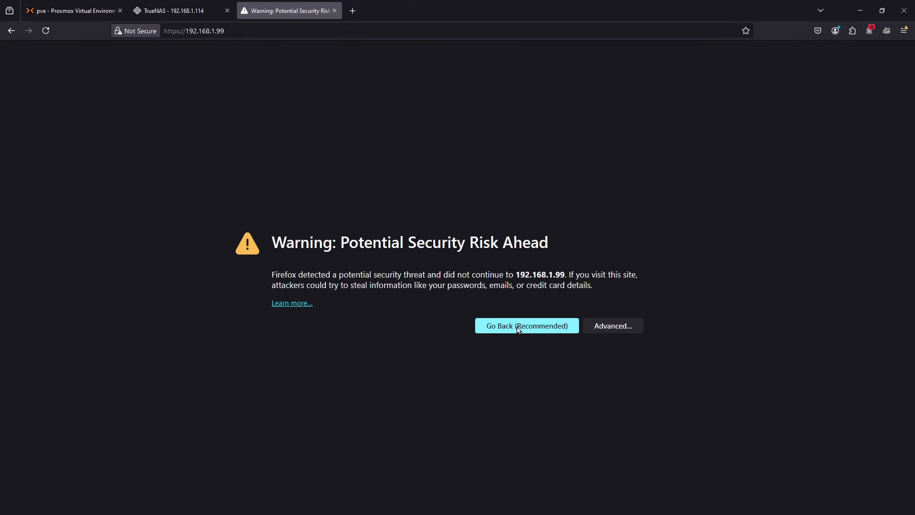
pyautogui.click(614, 326)
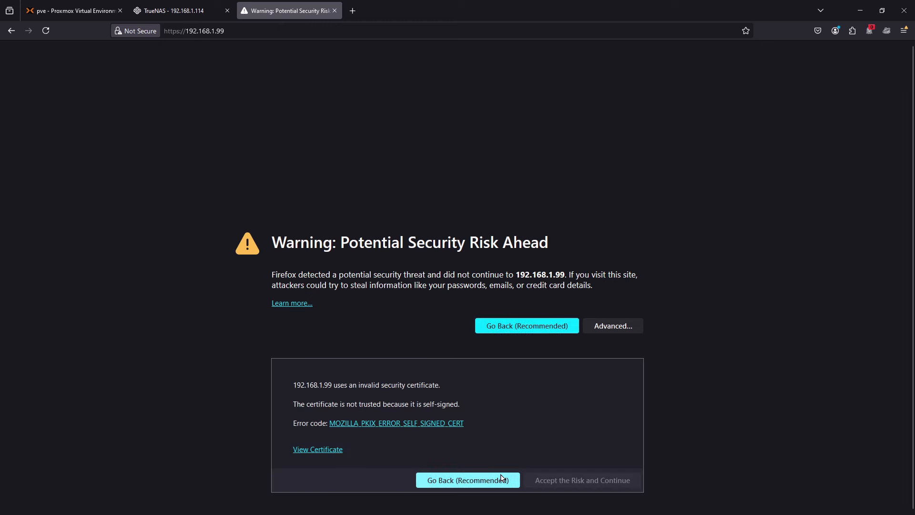
pyautogui.click(554, 481)
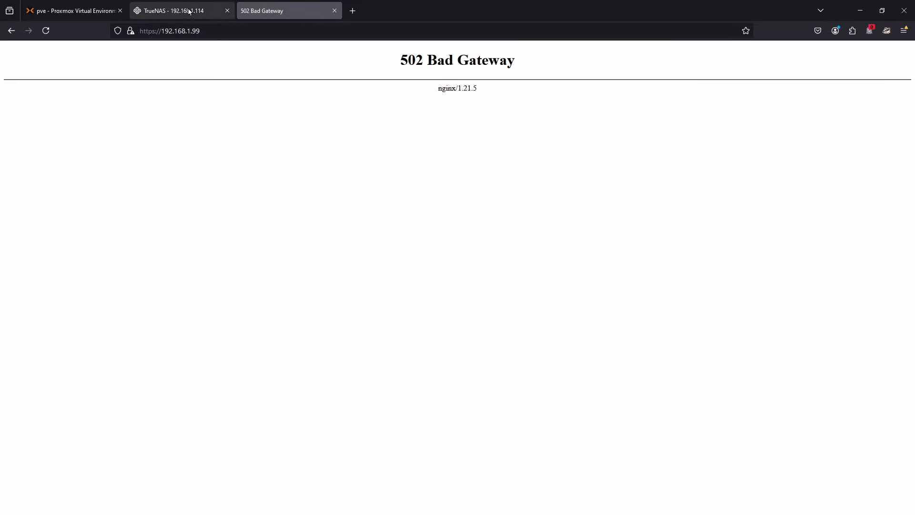
# - Monitor Rockstor's startup in the rock virtual machine's console, and reload the Rockstor web interface once bootstrapping is done
pyautogui.click(171, 10)
pyautogui.click(74, 10)
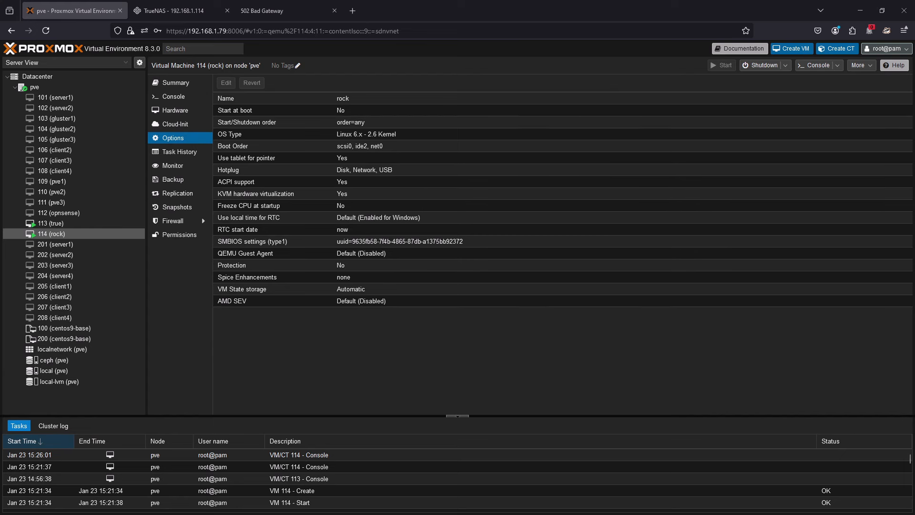
pyautogui.hotkey('alt', 'Tab')
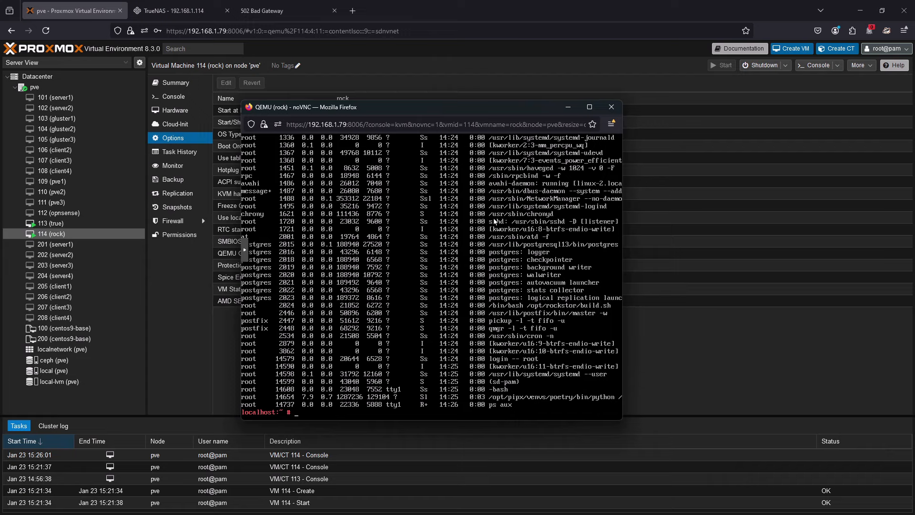
pyautogui.moveTo(462, 110); pyautogui.dragTo(585, 103)
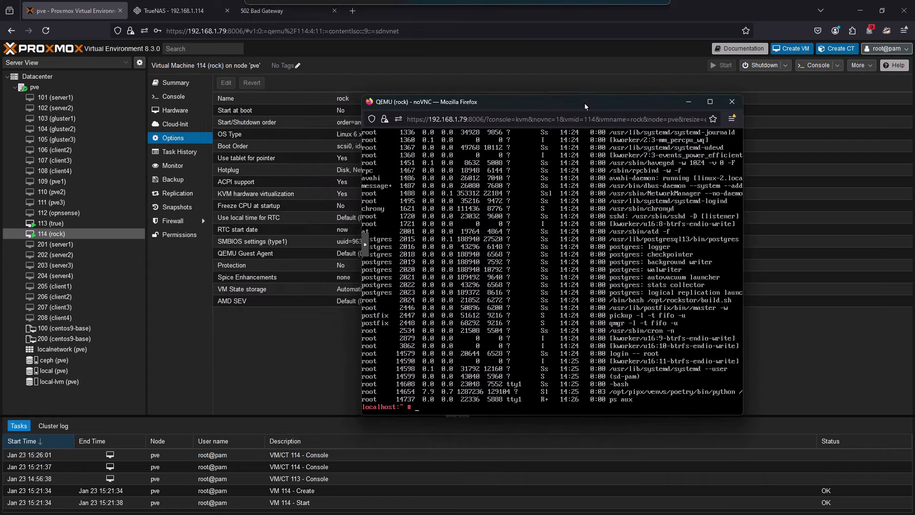
pyautogui.click(288, 8)
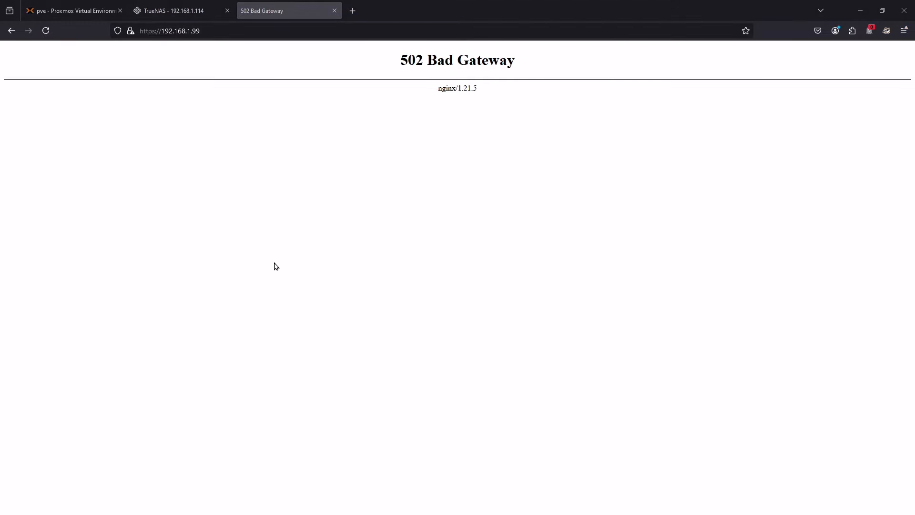
pyautogui.click(281, 512)
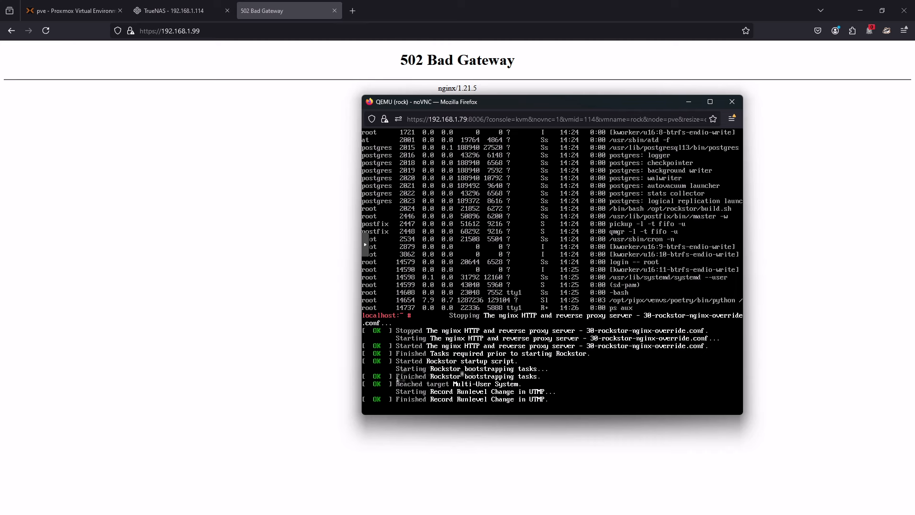
pyautogui.click(42, 32)
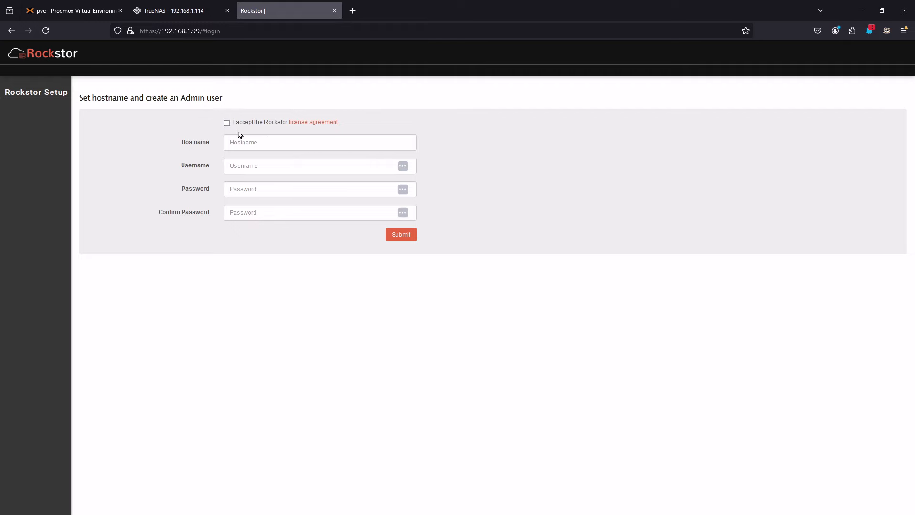
# - Accept the Rockstor license agreement and set the hostname to rock
pyautogui.click(227, 124)
pyautogui.click(245, 141)
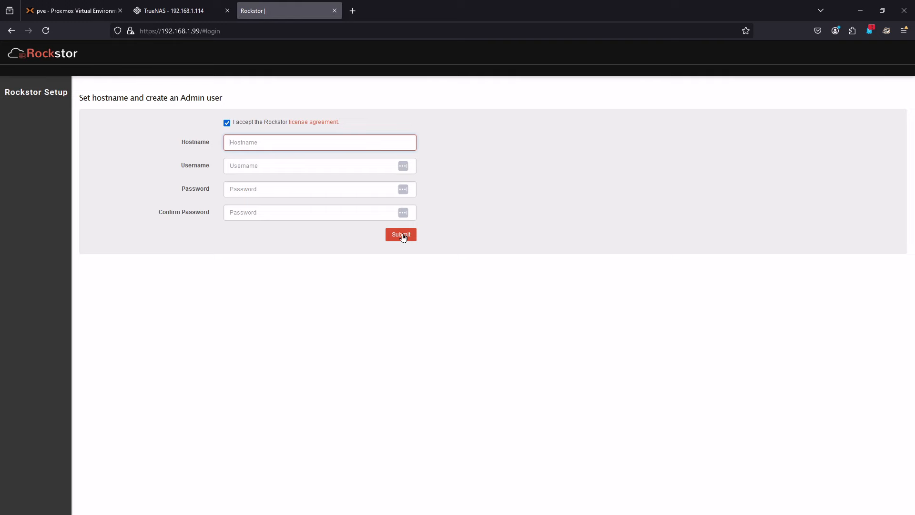
pyautogui.write('user')
pyautogui.press('Tab')
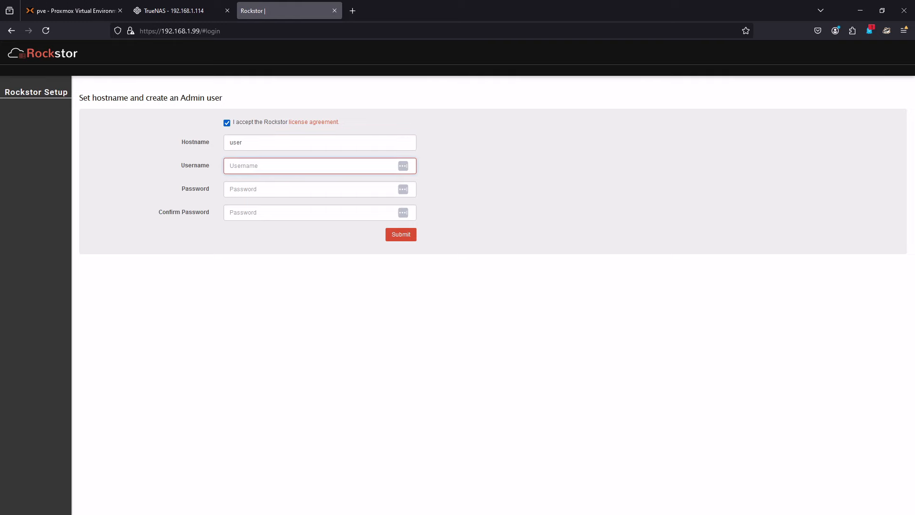
pyautogui.hotkey('shift', 'Tab')
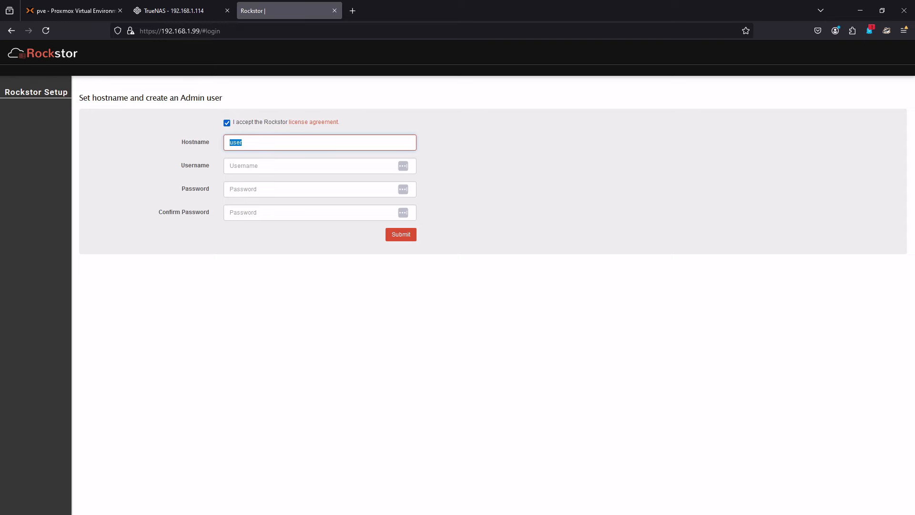
pyautogui.write('rock')
pyautogui.press('Tab')
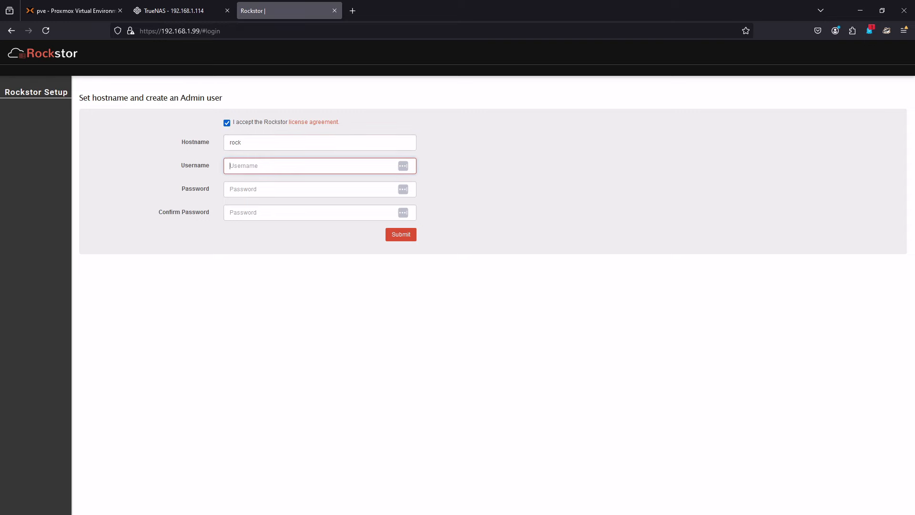
# - Create the admin account with the username user, fill in and confirm the account password, and submit the setup form
pyautogui.write('user')
pyautogui.press('Tab')
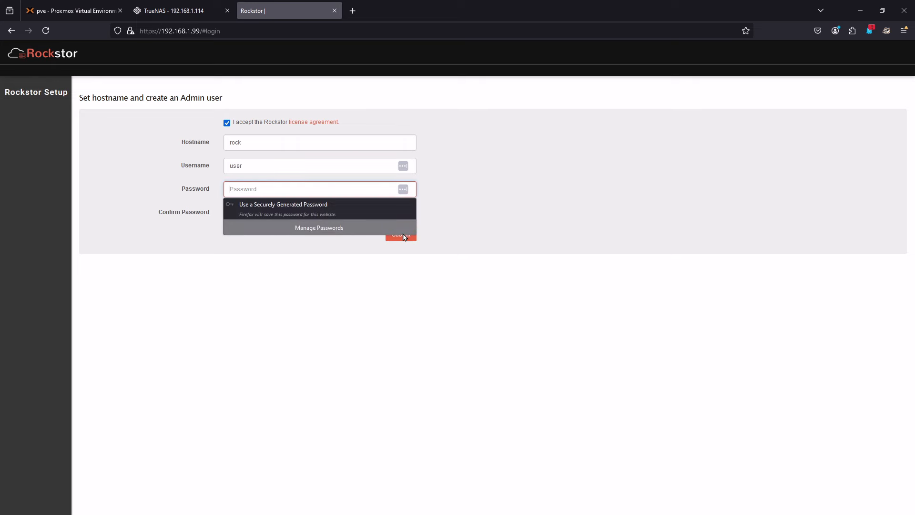
pyautogui.write('•')
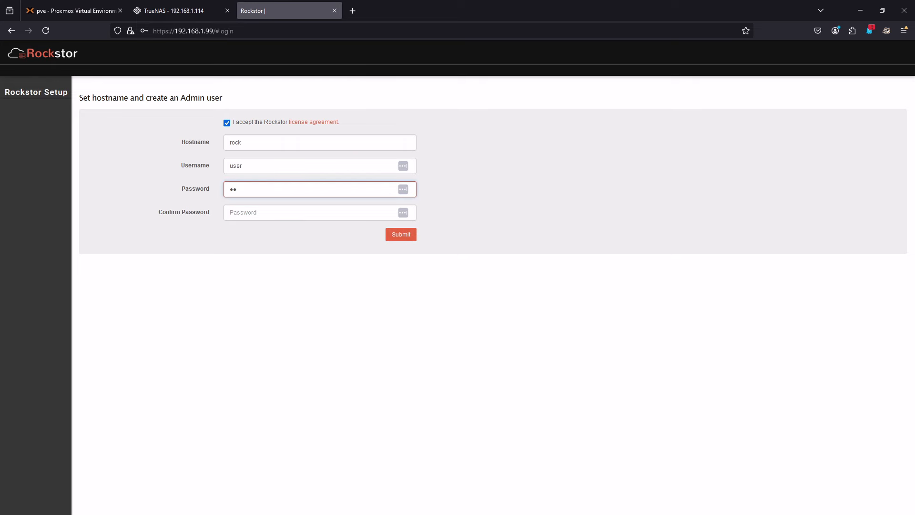
pyautogui.press('Tab')
pyautogui.write('••')
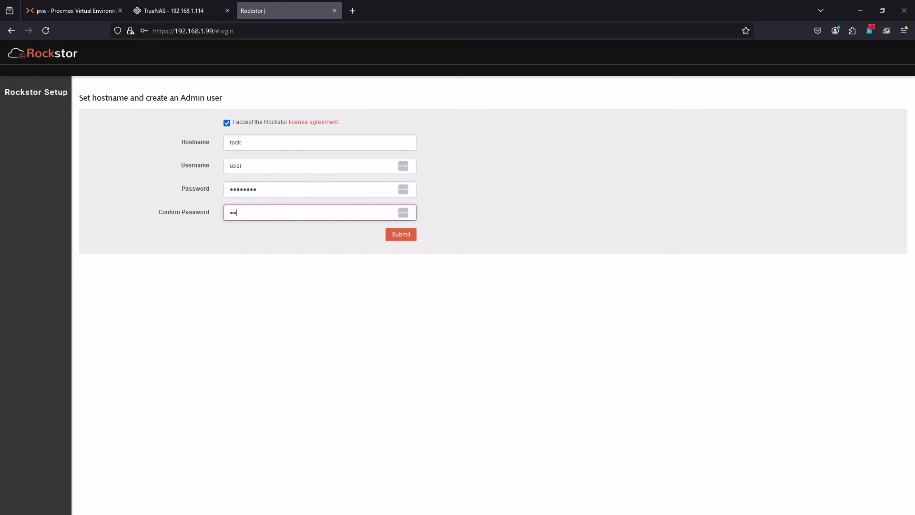
pyautogui.press('Return')
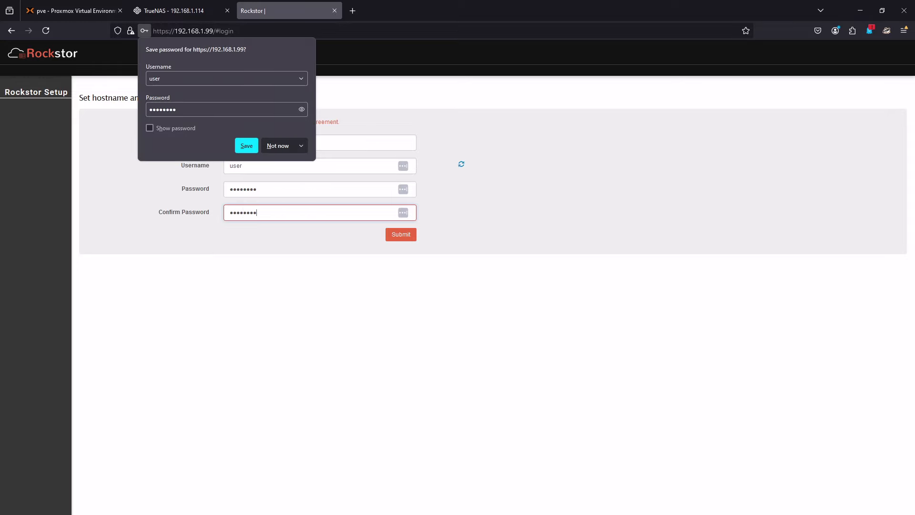
# - Save the Rockstor login in the browser and decline the offered system update
pyautogui.click(240, 150)
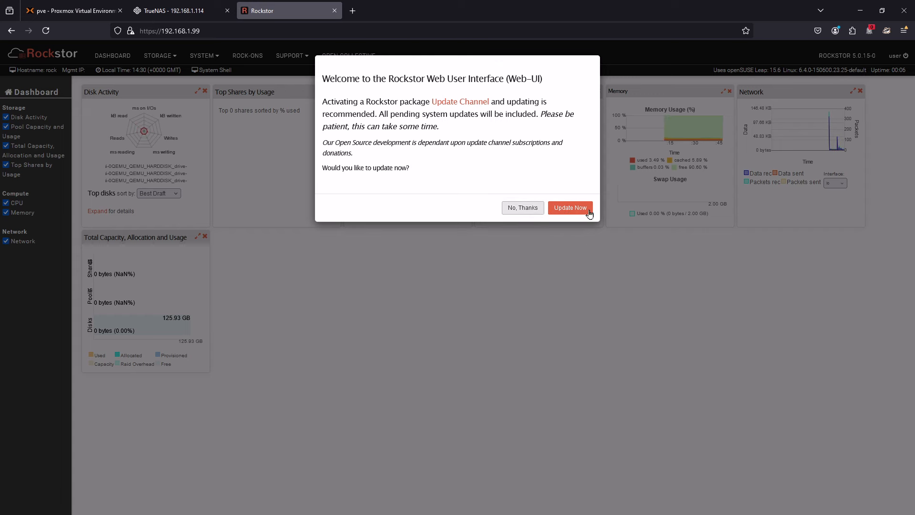
pyautogui.click(524, 209)
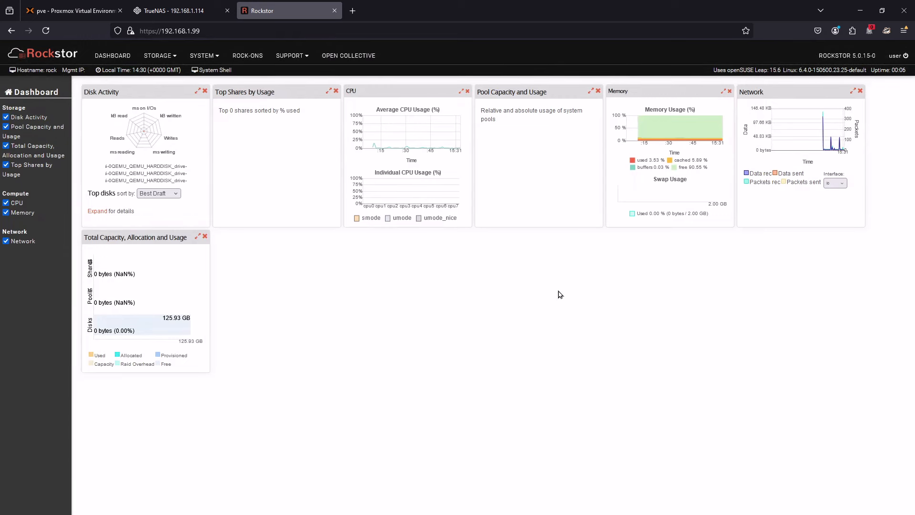
# - Switch to TrueNAS, log in as truenas_admin while updating the browser's saved login, and open the Dashboard
pyautogui.click(186, 13)
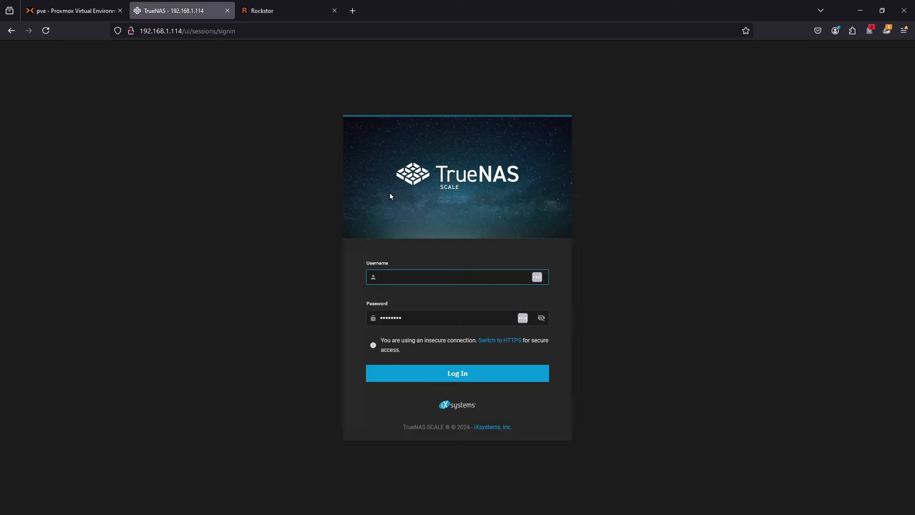
pyautogui.click(436, 272)
pyautogui.click(440, 277)
pyautogui.write('r')
pyautogui.press('BackSpace')
pyautogui.press('BackSpace')
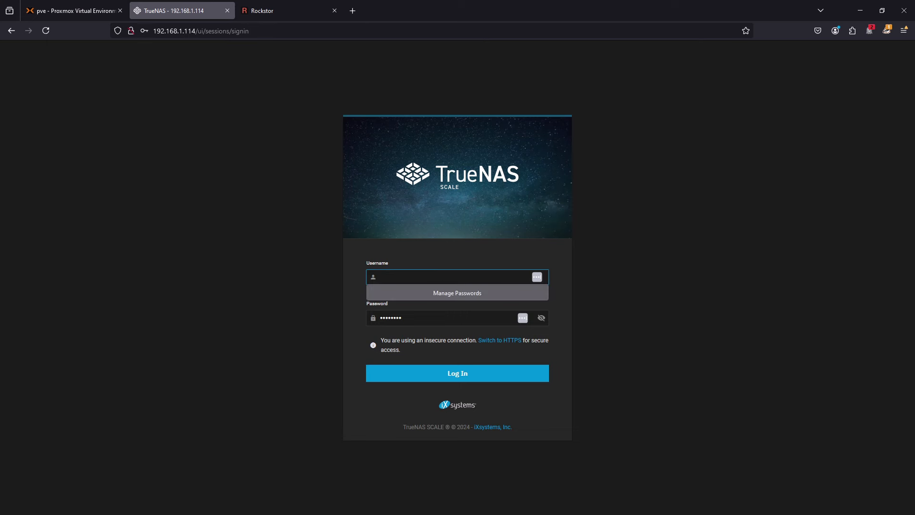
pyautogui.write('truenas_admin')
pyautogui.press('Return')
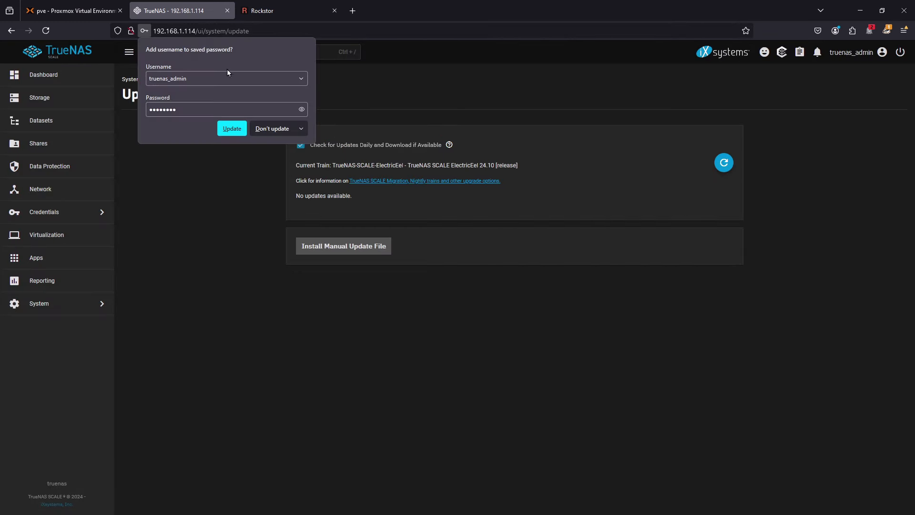
pyautogui.click(236, 130)
pyautogui.click(48, 76)
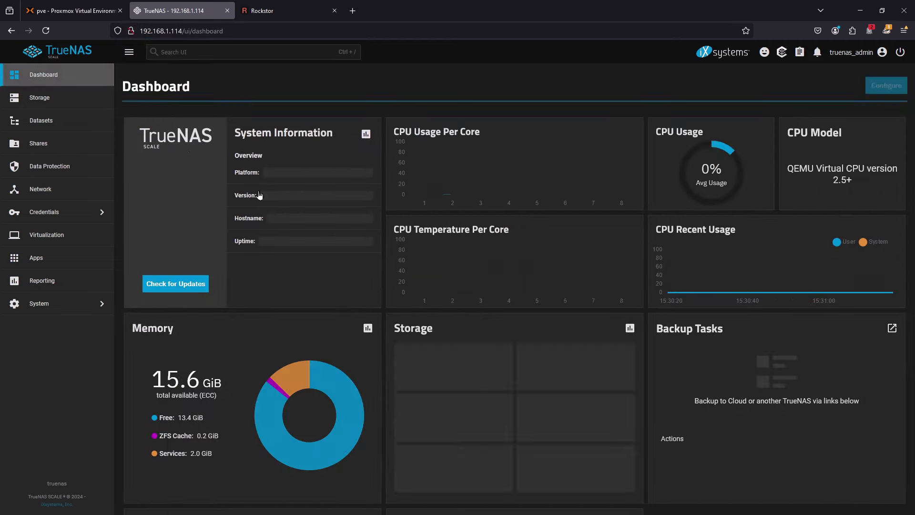
# - Rearrange the Rockstor dashboard so the Pool Capacity and Usage and CPU widgets come before Top Shares by Usage
pyautogui.click(286, 13)
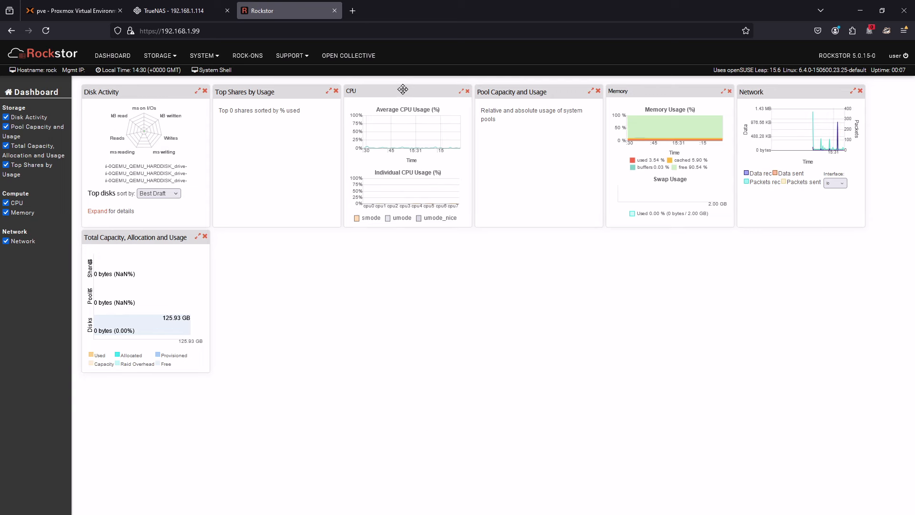
pyautogui.moveTo(402, 87); pyautogui.dragTo(293, 298)
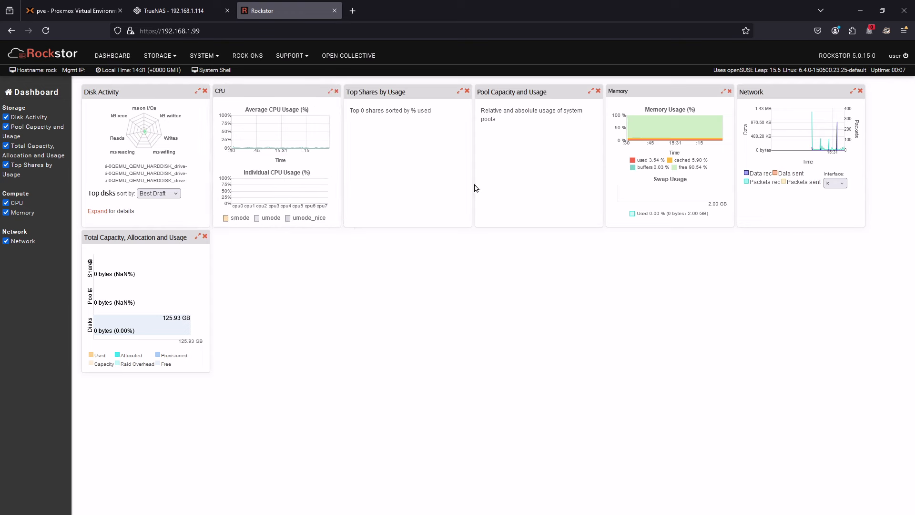
pyautogui.moveTo(539, 89); pyautogui.dragTo(294, 311)
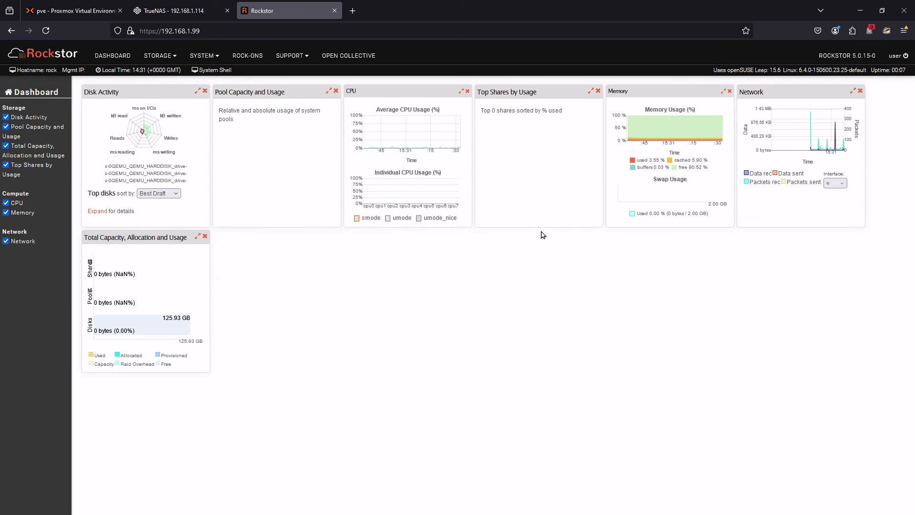
# - Put the TrueNAS dashboard into configuration mode and try to move the CPU Usage Per Core widget group
pyautogui.click(174, 10)
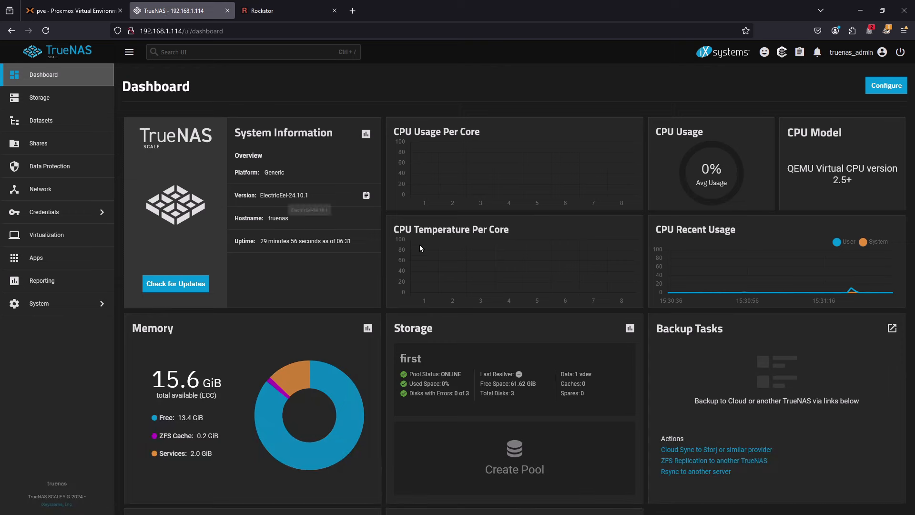
pyautogui.click(883, 88)
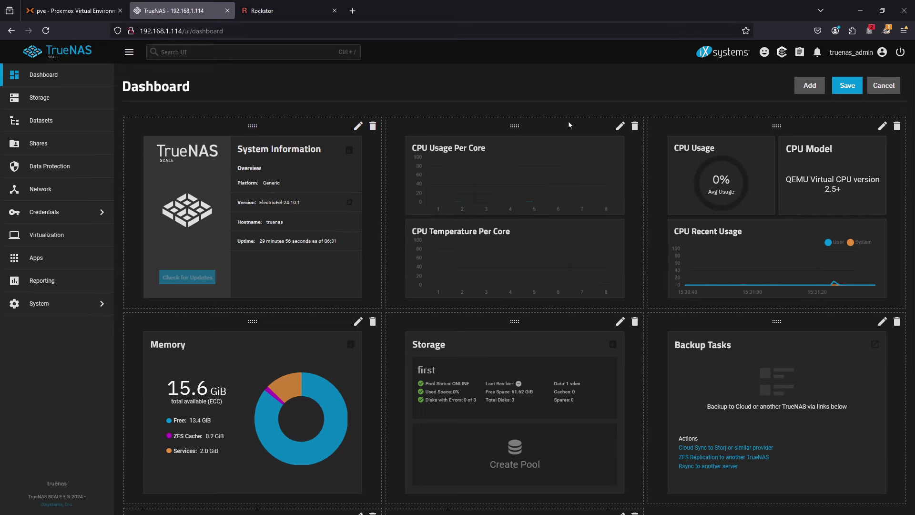
pyautogui.moveTo(569, 122); pyautogui.dragTo(512, 233)
# - Compare the Rockstor dashboard with the TrueNAS dashboard, examining all widget groups down to the network and help widgets
pyautogui.click(277, 13)
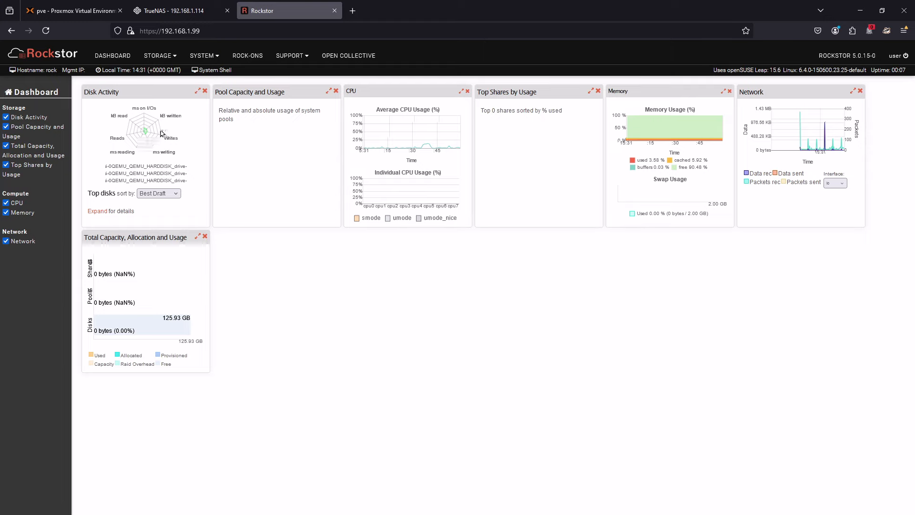
pyautogui.click(205, 14)
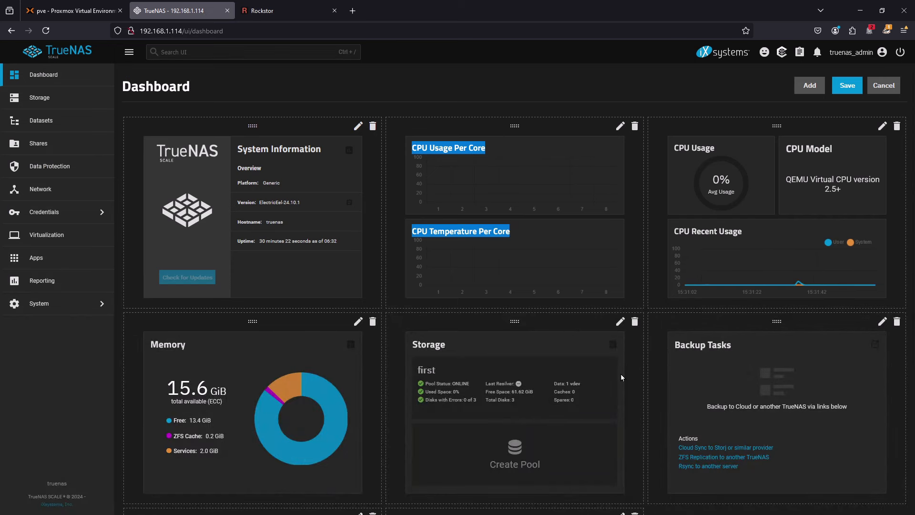
pyautogui.scroll(-4, 621, 374)
pyautogui.scroll(4, 621, 374)
pyautogui.scroll(-4, 626, 370)
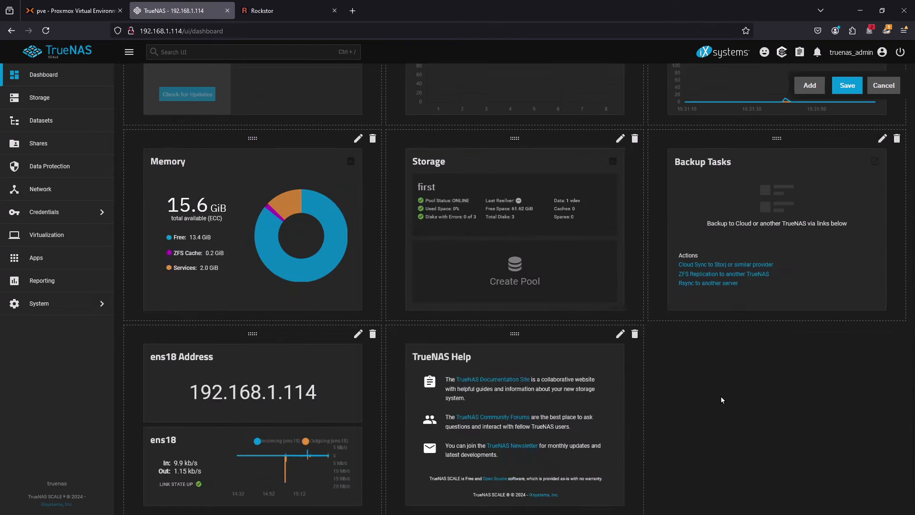
# - Leave the TrueNAS dashboard configuration without saving and look over the dashboard widgets once more
pyautogui.click(891, 85)
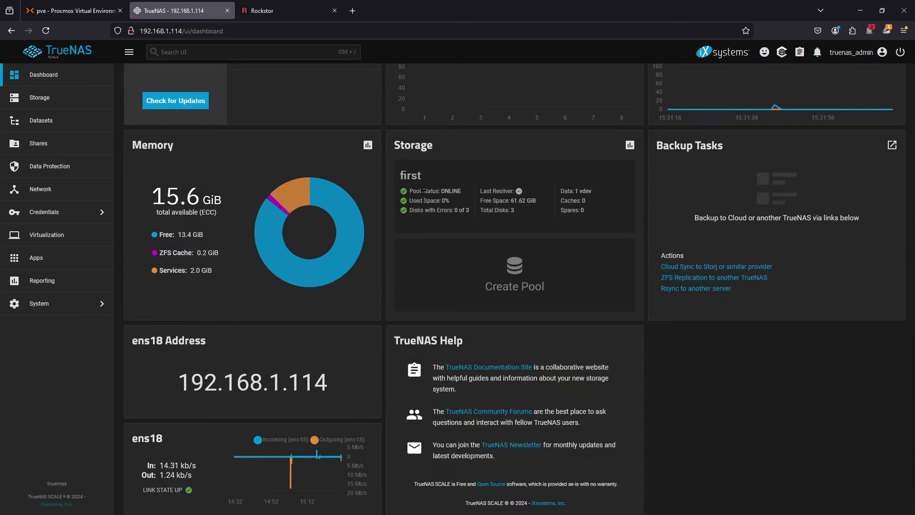
pyautogui.scroll(-1, 260, 284)
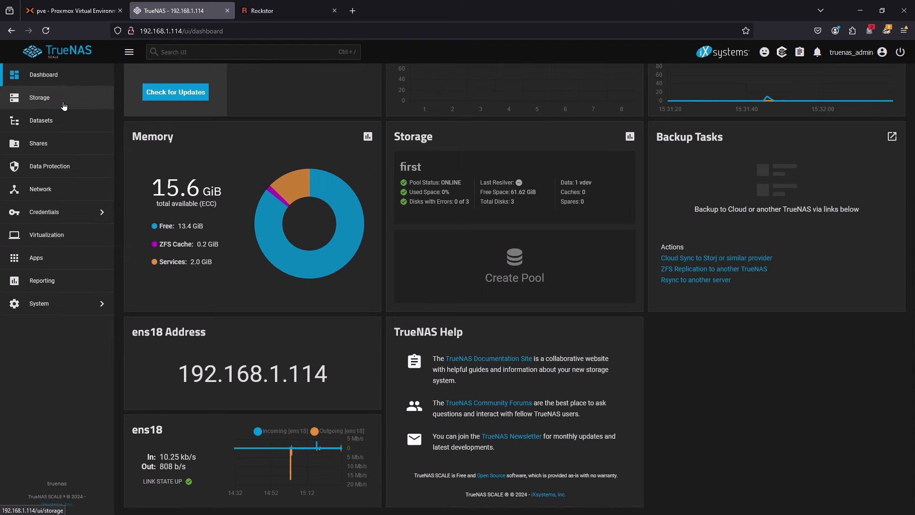
pyautogui.scroll(4, 518, 307)
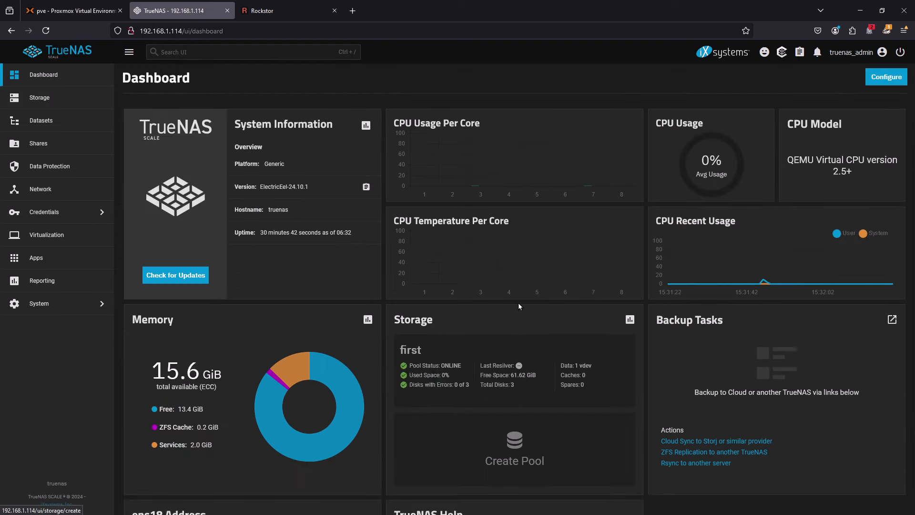
# - Switch to Rockstor and examine its list of storage disks
pyautogui.click(270, 15)
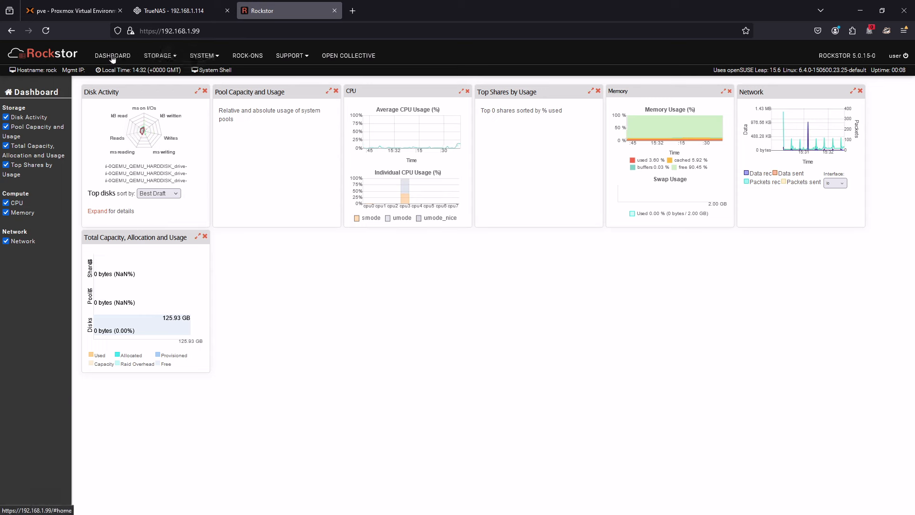
pyautogui.click(153, 58)
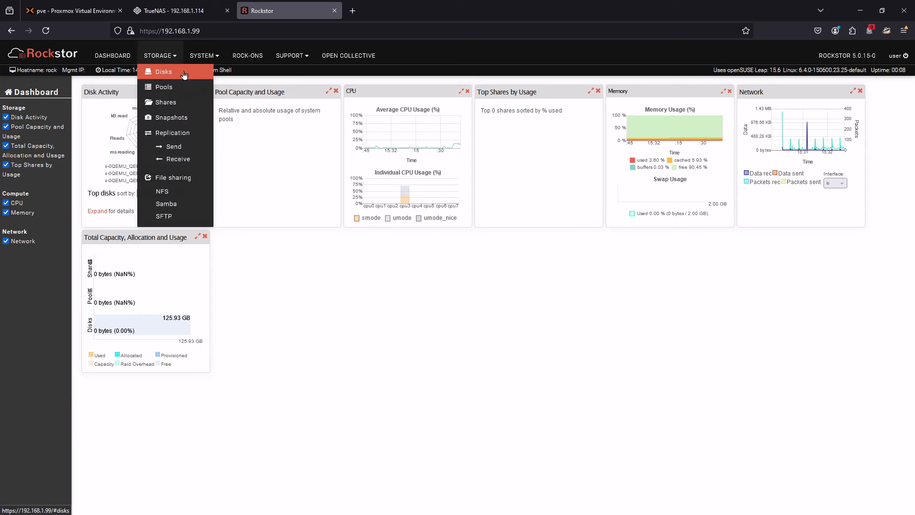
pyautogui.click(184, 72)
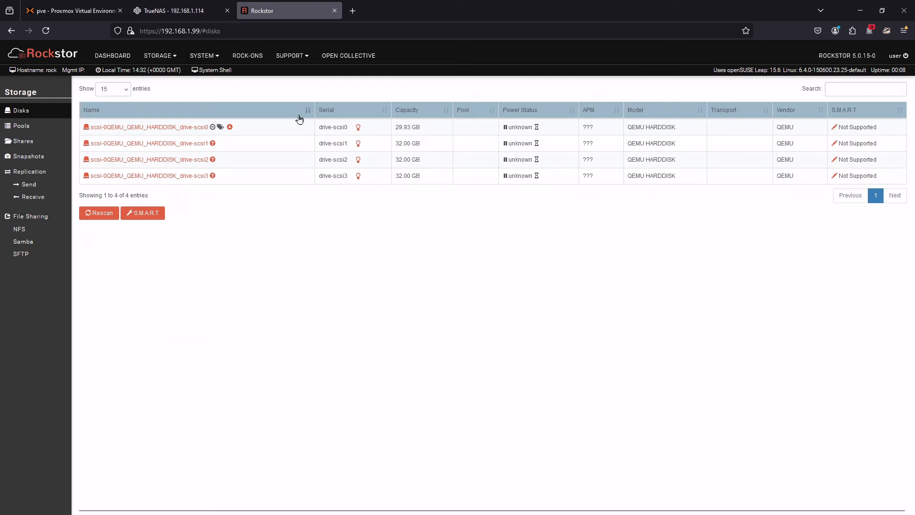
# - Create a Rockstor pool named first with the raid5 configuration, compression left disabled, and all three 32 GB disks
pyautogui.click(158, 55)
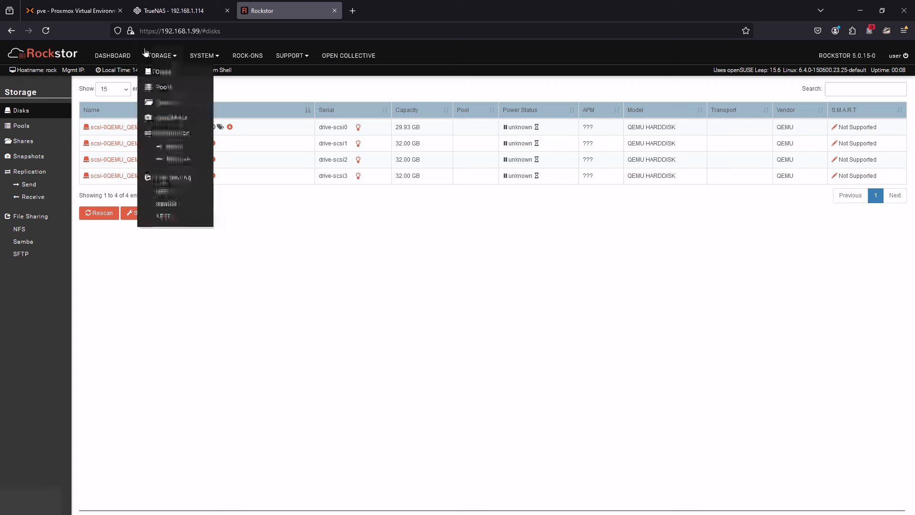
pyautogui.click(162, 85)
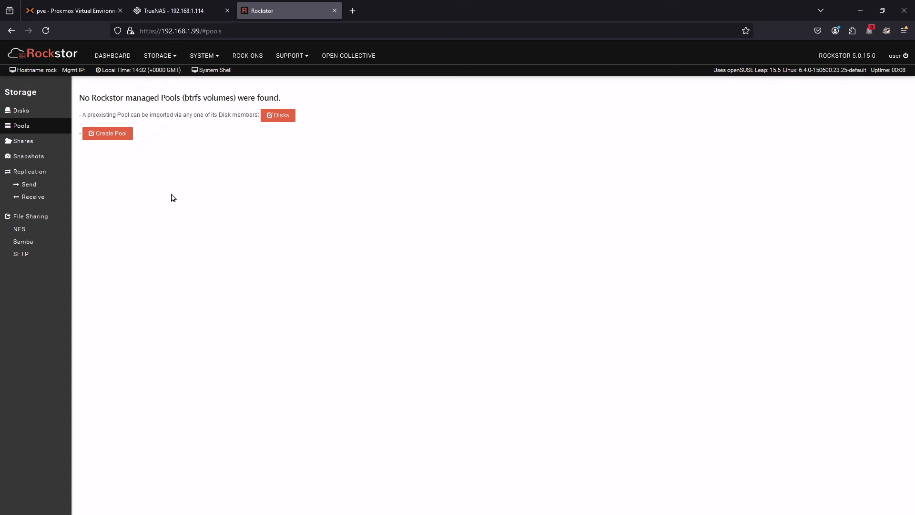
pyautogui.click(112, 134)
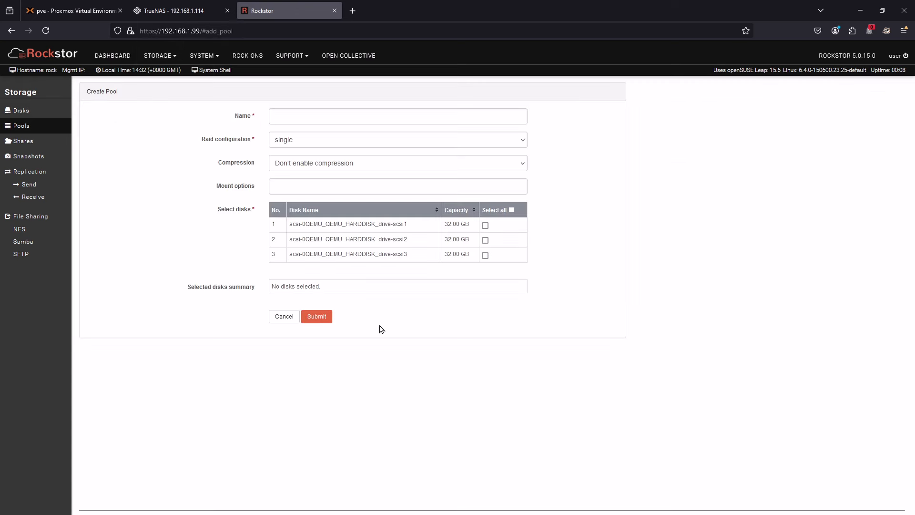
pyautogui.click(324, 121)
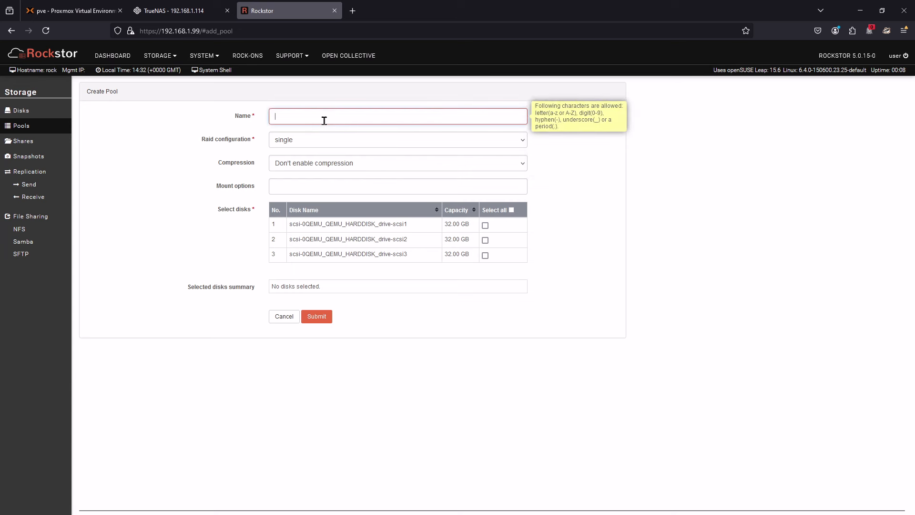
pyautogui.click(325, 142)
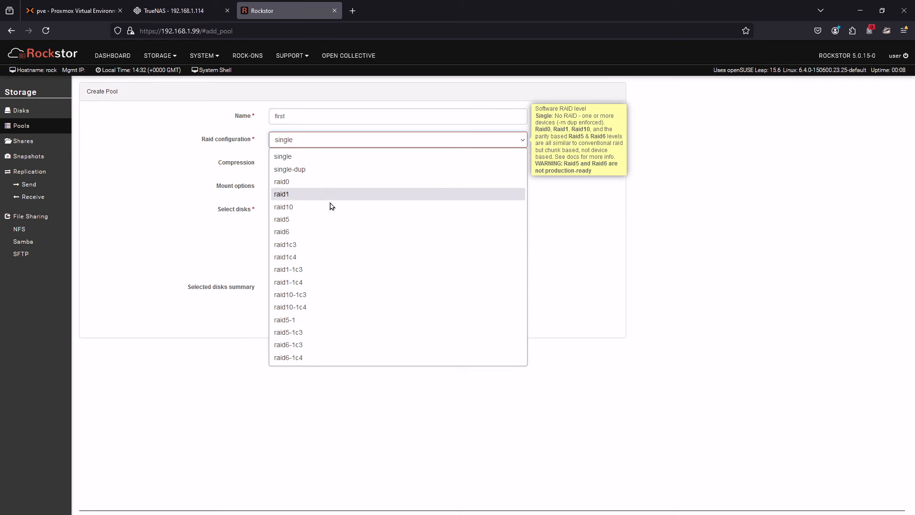
pyautogui.click(331, 220)
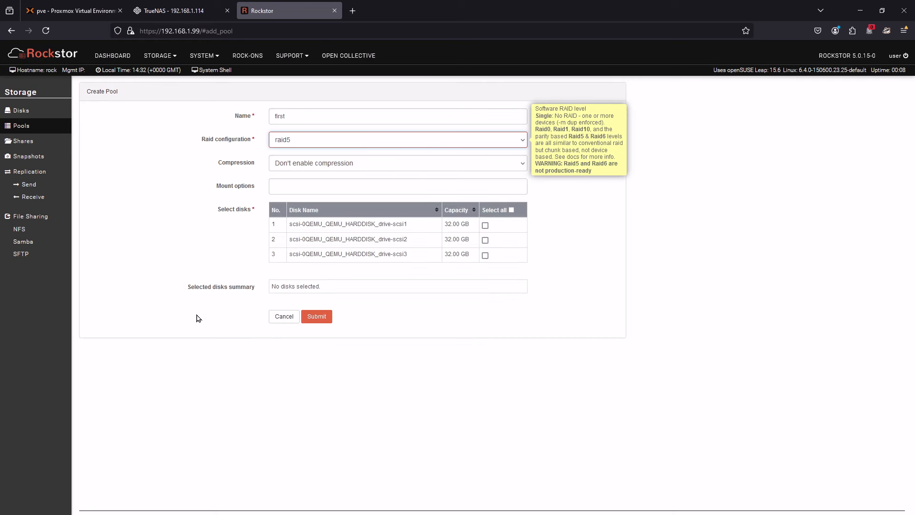
pyautogui.click(684, 256)
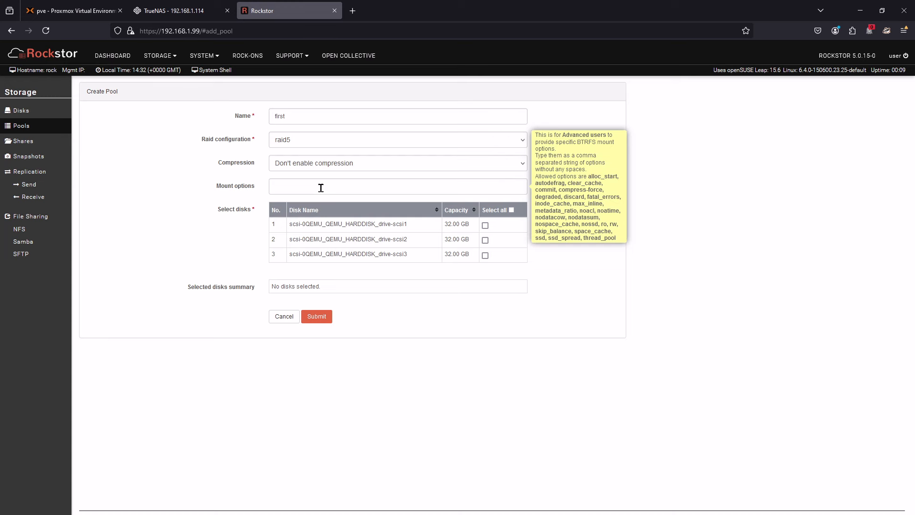
pyautogui.click(512, 209)
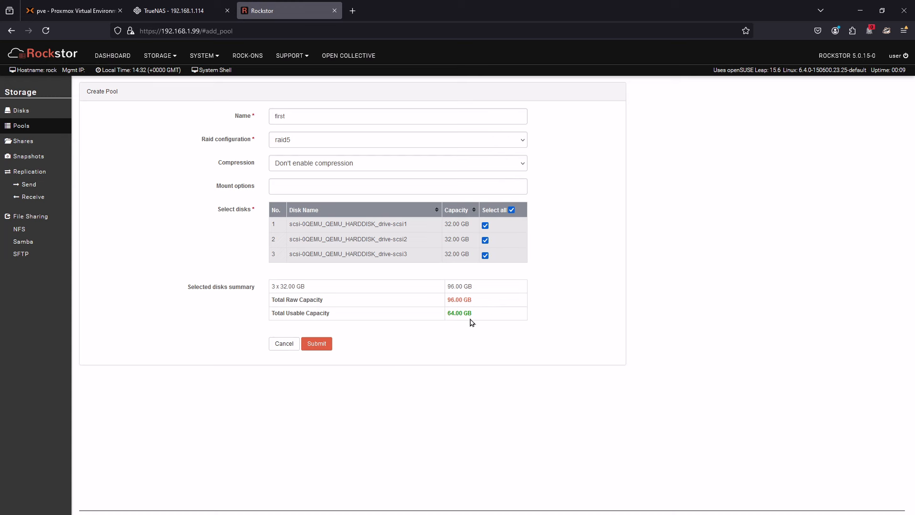
pyautogui.moveTo(480, 317); pyautogui.dragTo(422, 325)
pyautogui.click(322, 344)
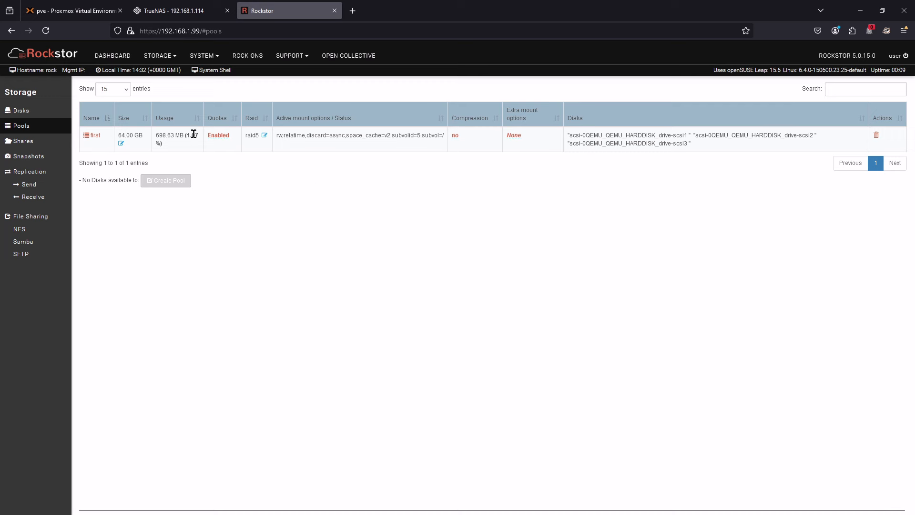
# - Create a share named test on the pool first, with its size set to the maximum of 63.3 GB
pyautogui.click(33, 141)
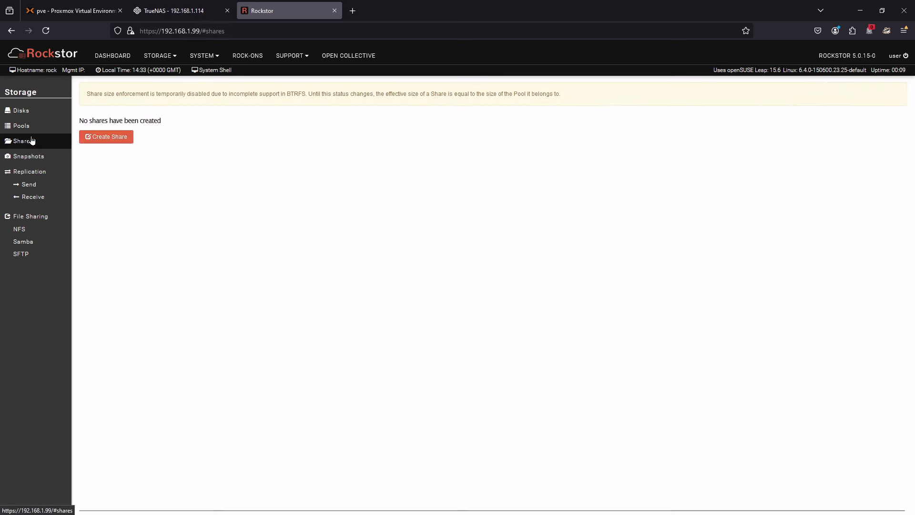
pyautogui.click(111, 138)
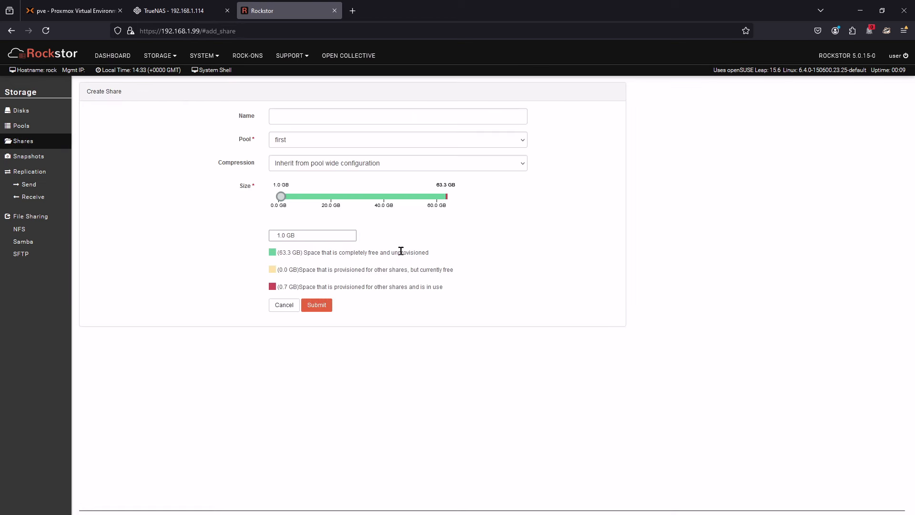
pyautogui.click(354, 113)
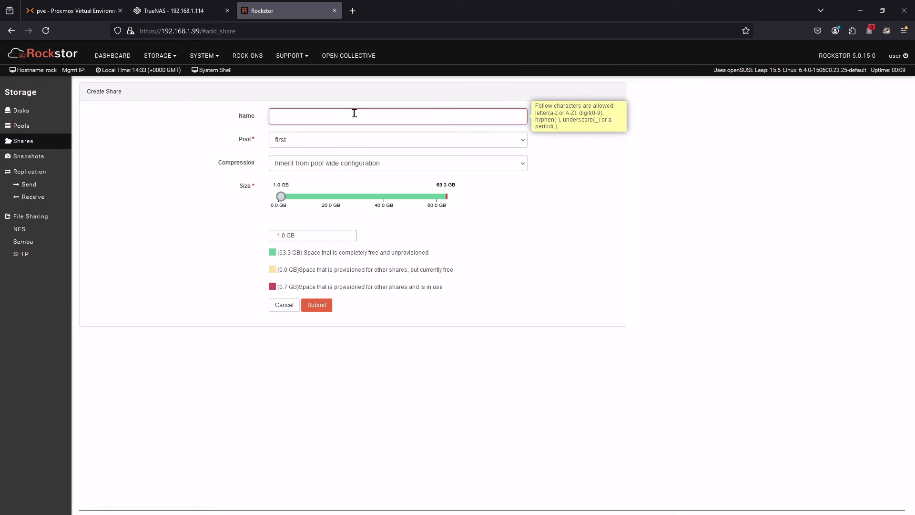
pyautogui.write('test')
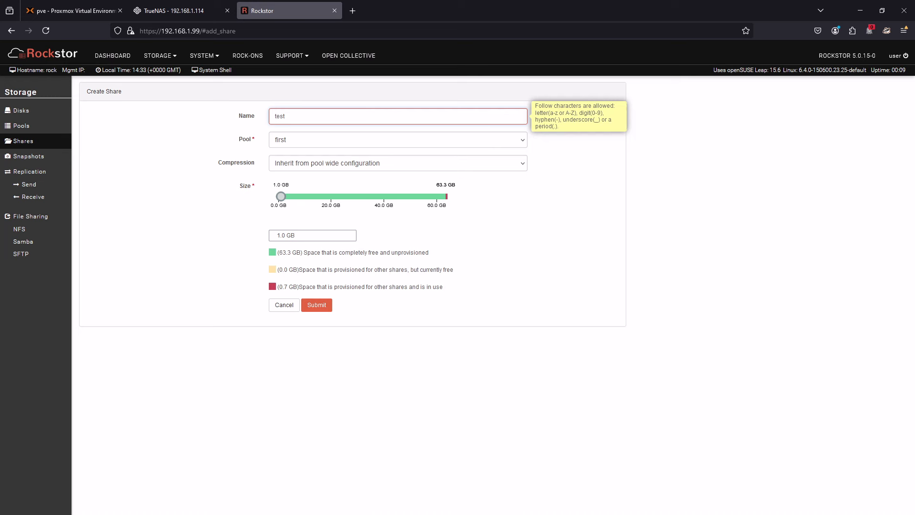
pyautogui.click(308, 140)
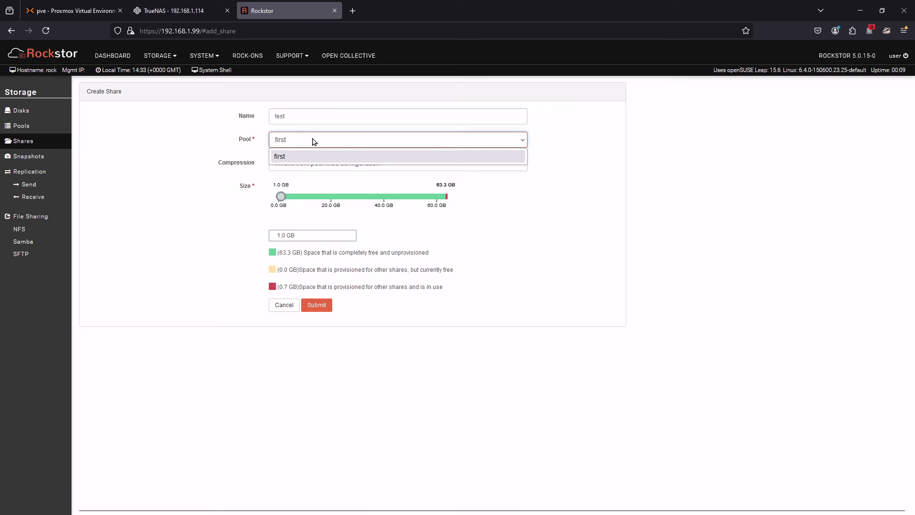
pyautogui.click(314, 142)
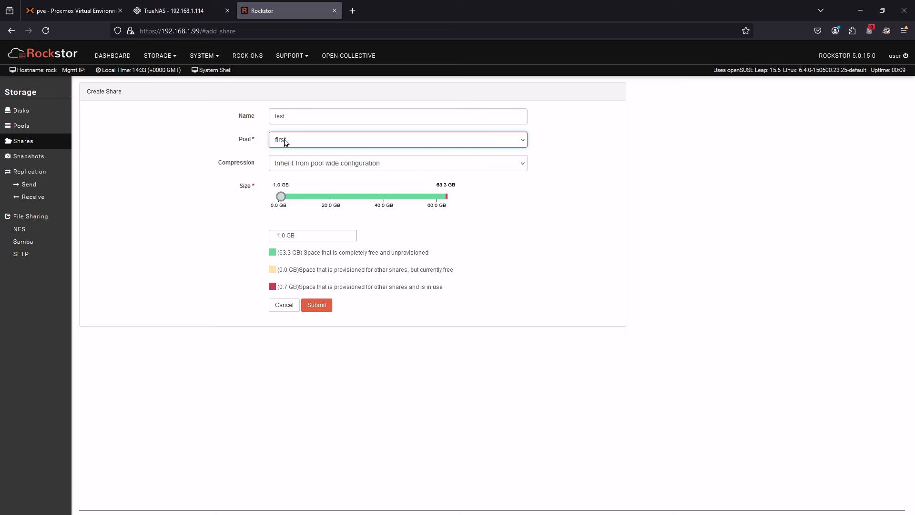
pyautogui.moveTo(281, 197); pyautogui.dragTo(568, 213)
pyautogui.click(317, 305)
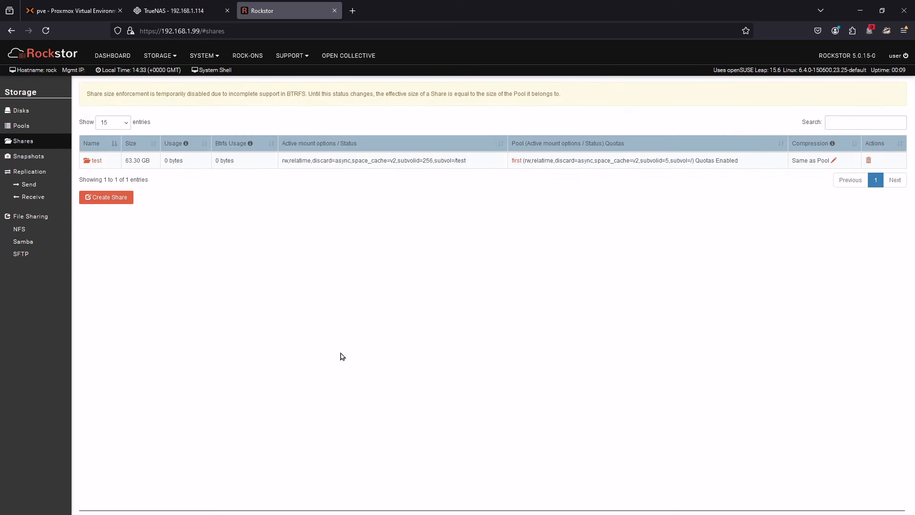
# - Examine the usage, access control and snapshot details of the share test
pyautogui.click(97, 161)
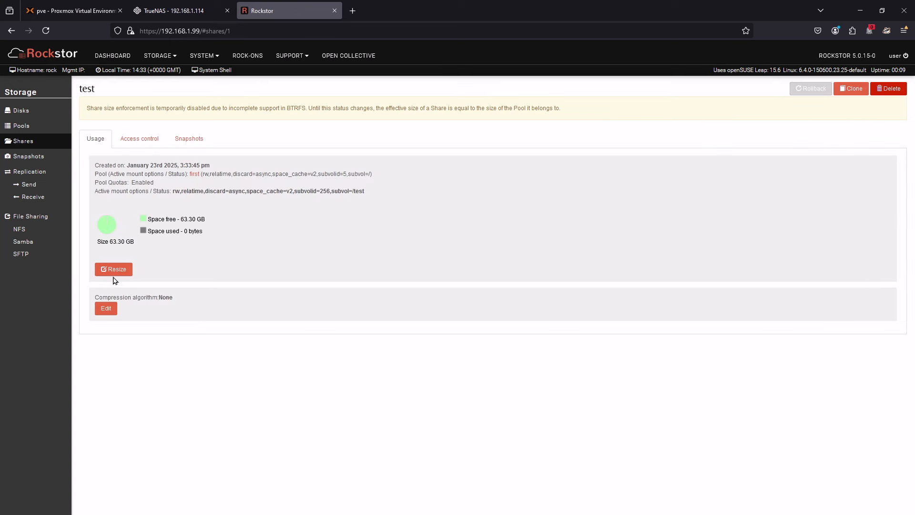
pyautogui.click(137, 140)
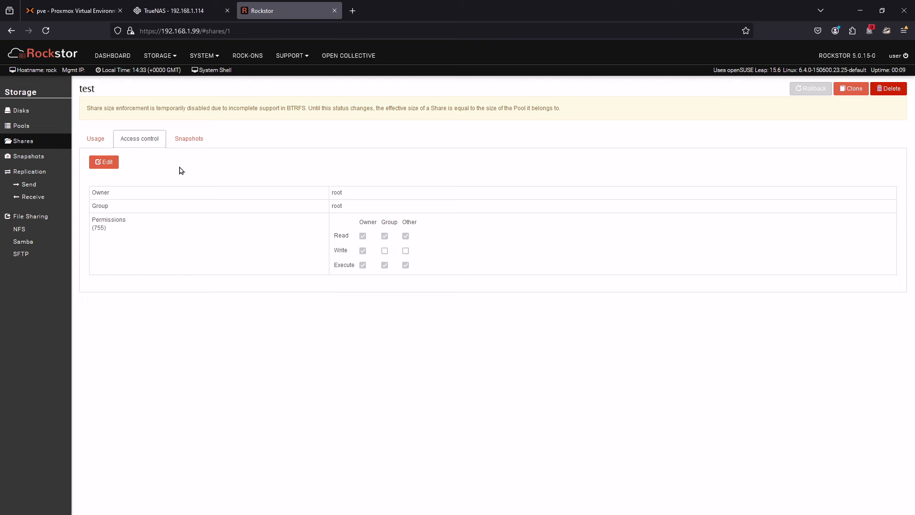
pyautogui.click(201, 139)
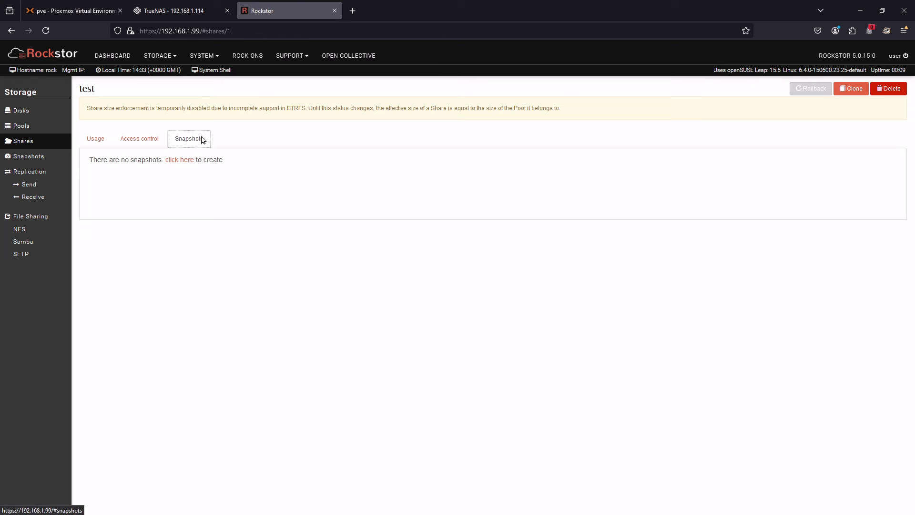
# - Compare Rockstor's Samba and NFS export pages with the TrueNAS Shares page, and look over Rockstor's system options
pyautogui.click(24, 245)
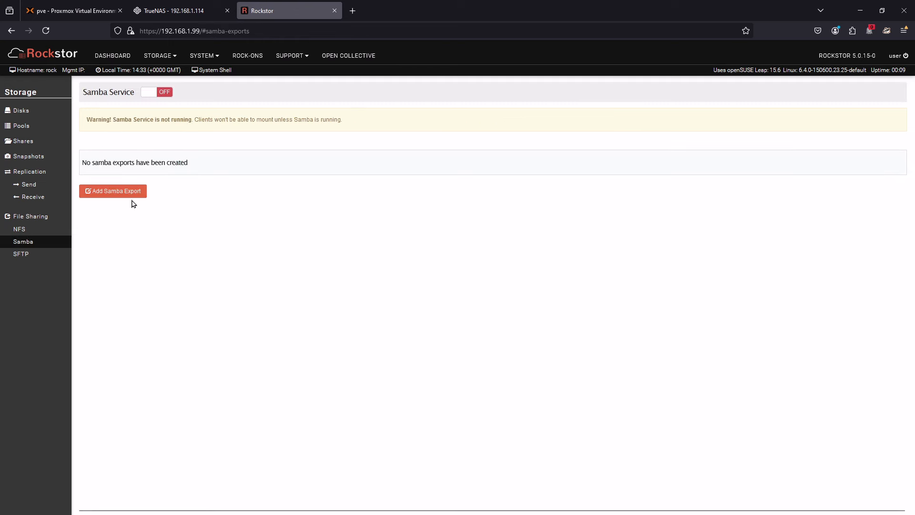
pyautogui.click(24, 230)
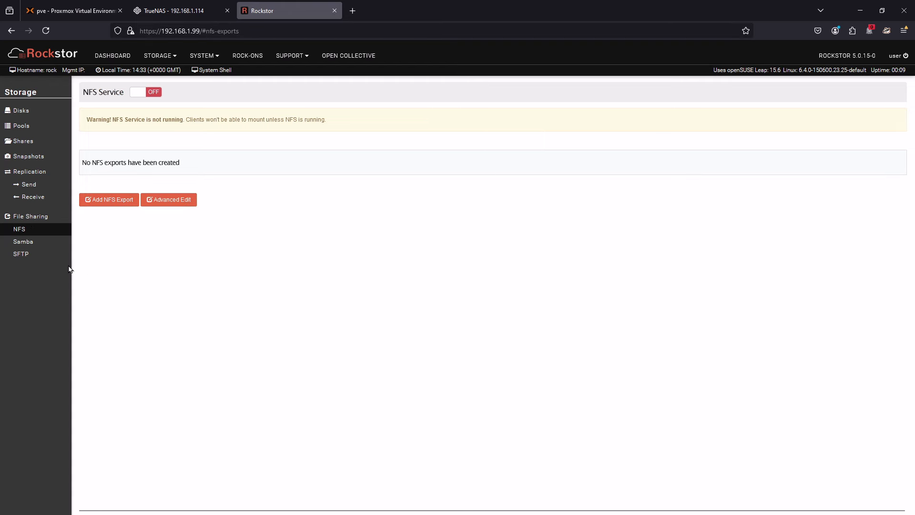
pyautogui.click(153, 12)
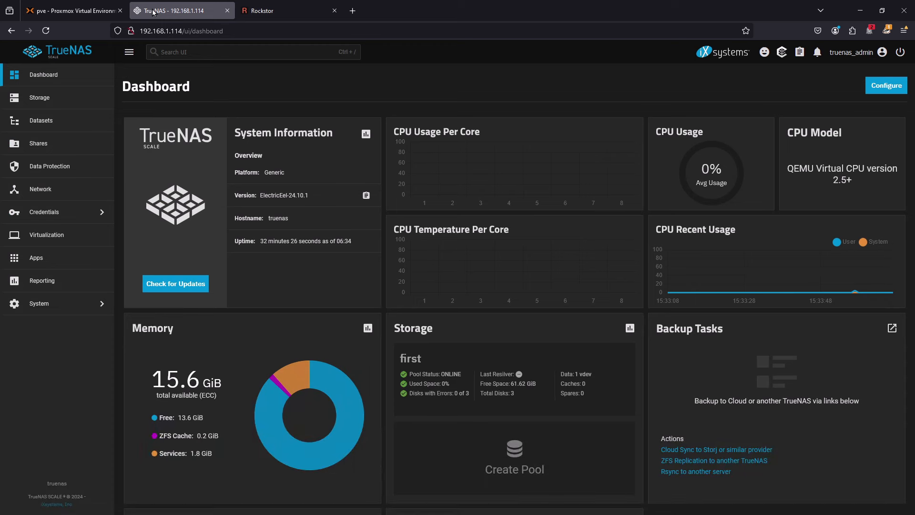
pyautogui.click(93, 143)
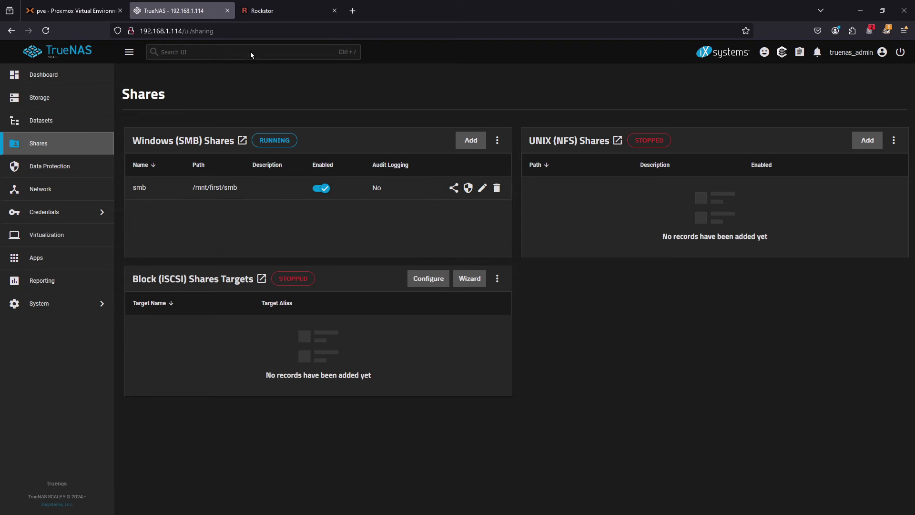
pyautogui.click(262, 16)
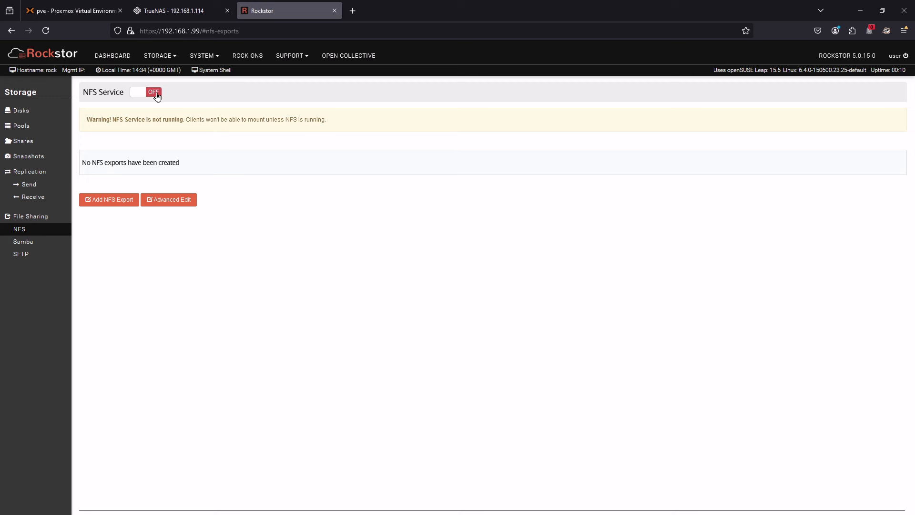
pyautogui.click(200, 56)
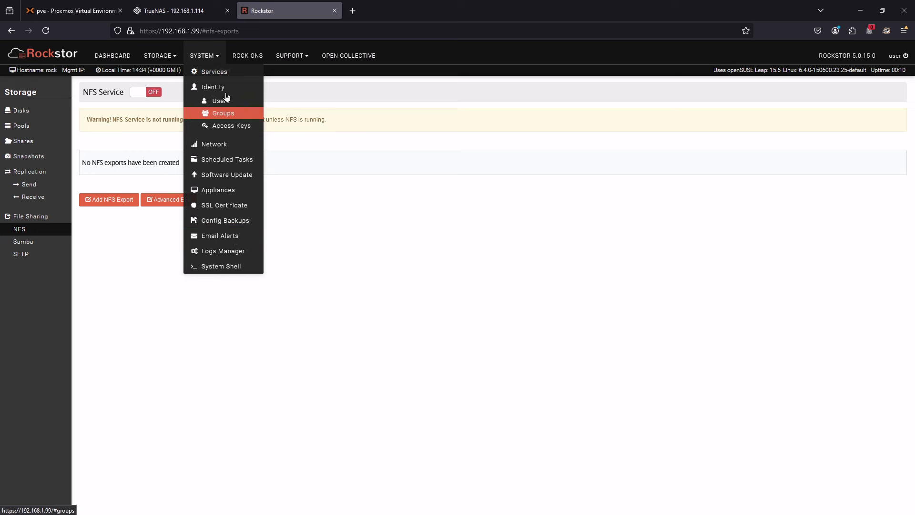
pyautogui.click(317, 160)
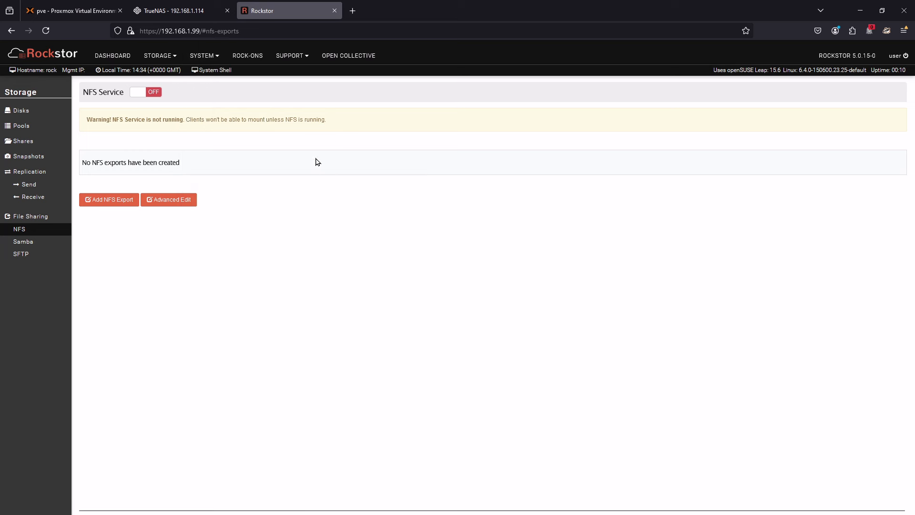
# - Configure the Rock-on service with the share test as its root share, and turn the service on
pyautogui.click(246, 61)
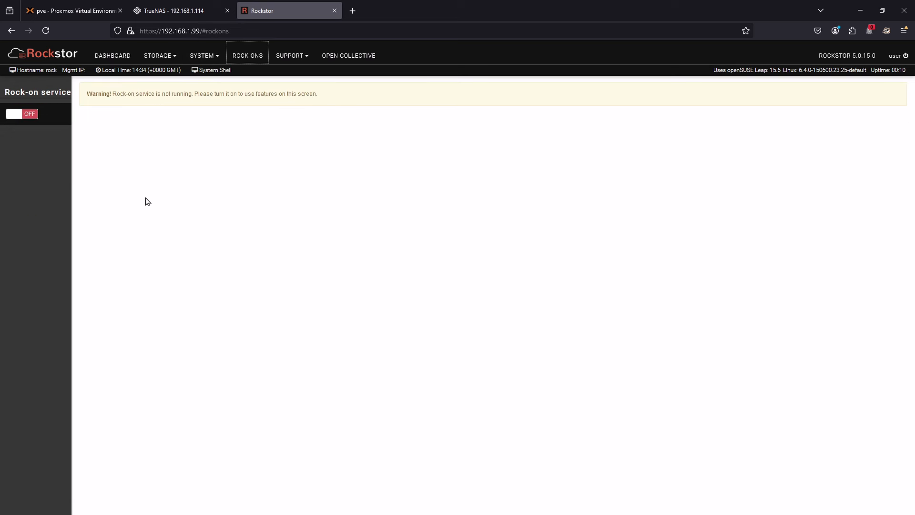
pyautogui.click(33, 112)
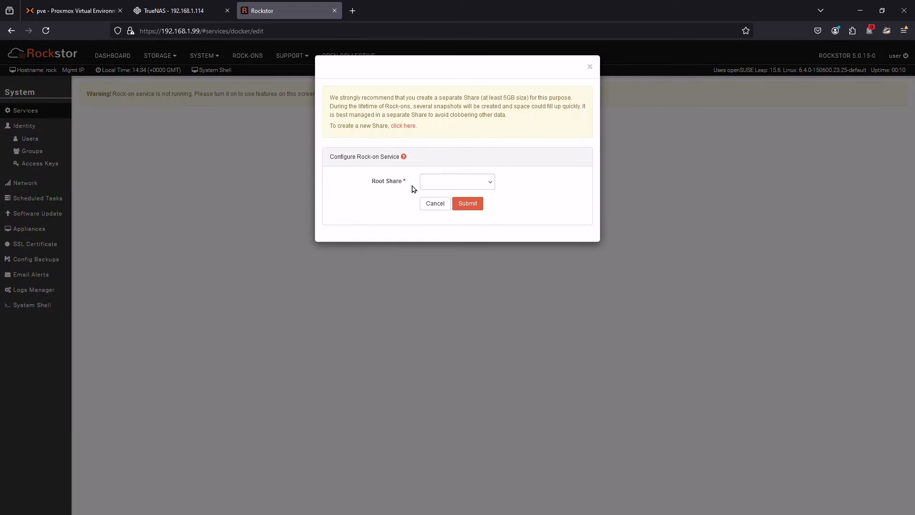
pyautogui.click(437, 183)
pyautogui.click(433, 211)
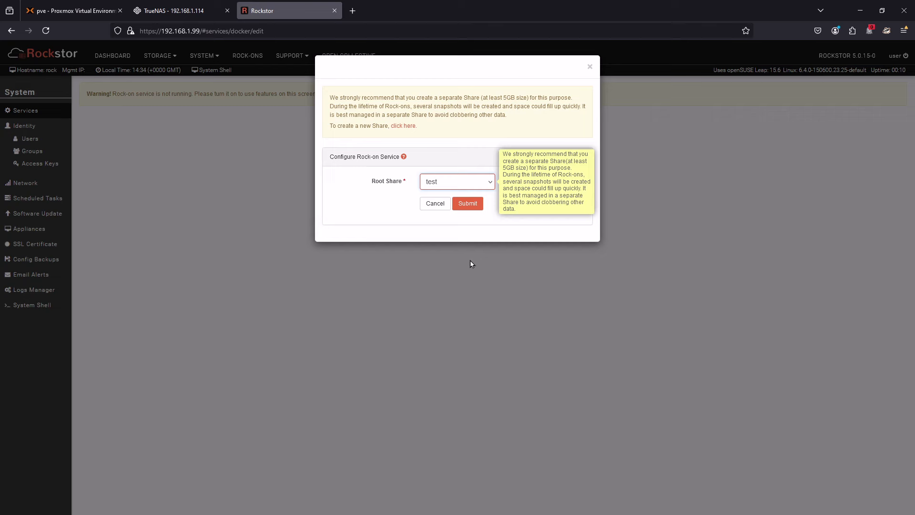
pyautogui.click(469, 203)
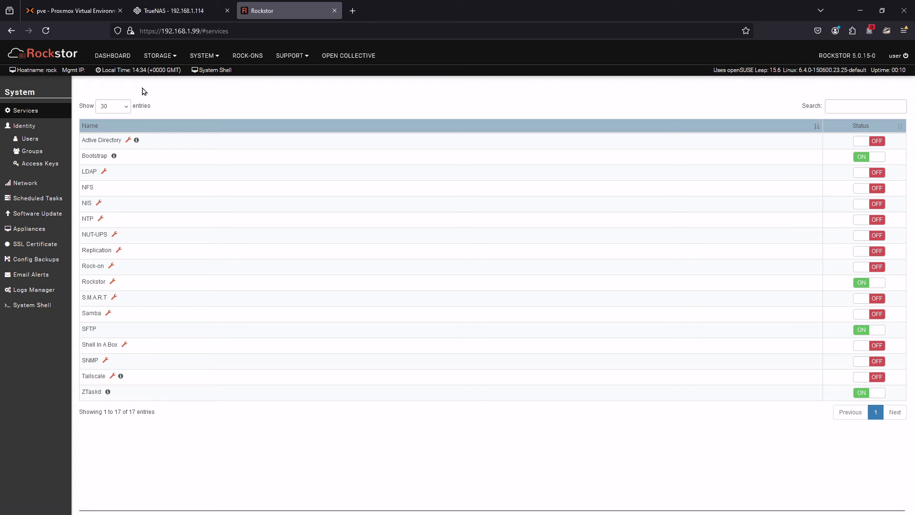
pyautogui.click(240, 56)
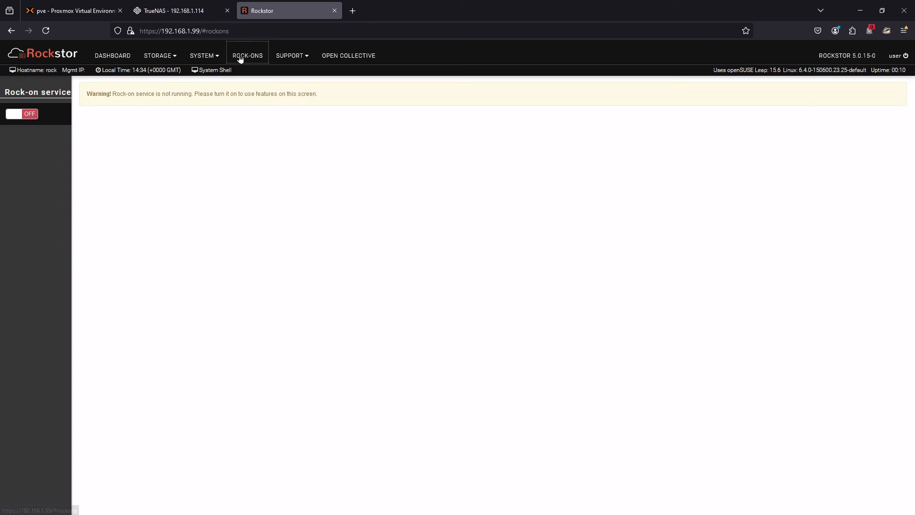
pyautogui.click(33, 115)
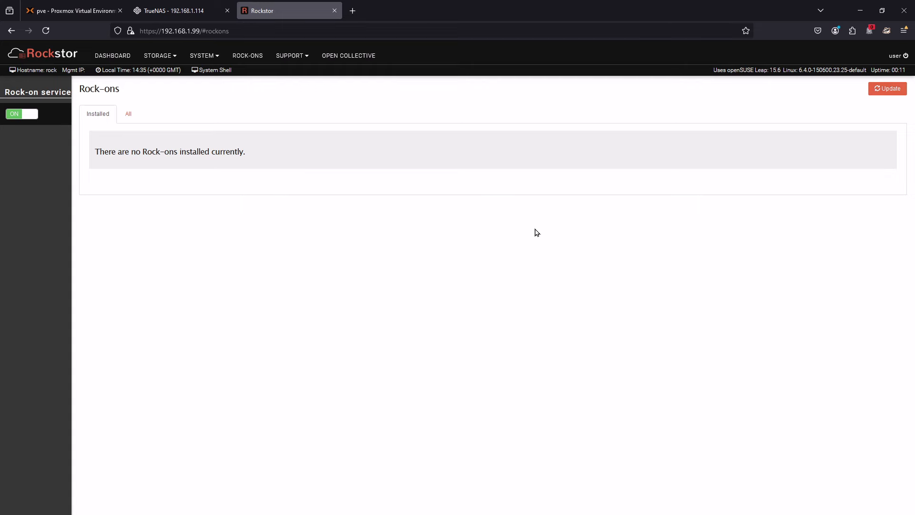
# - Update the Rock-on catalogue and show all available Rock-ons
pyautogui.click(890, 89)
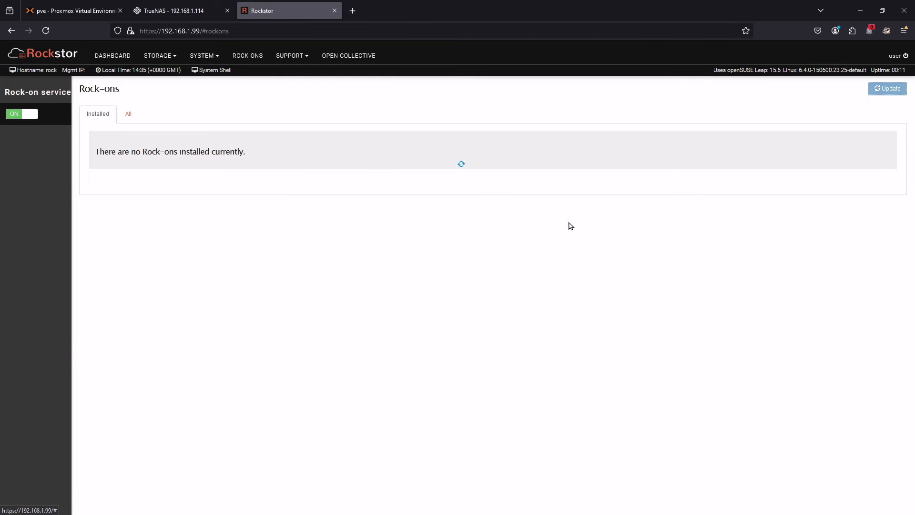
pyautogui.click(137, 117)
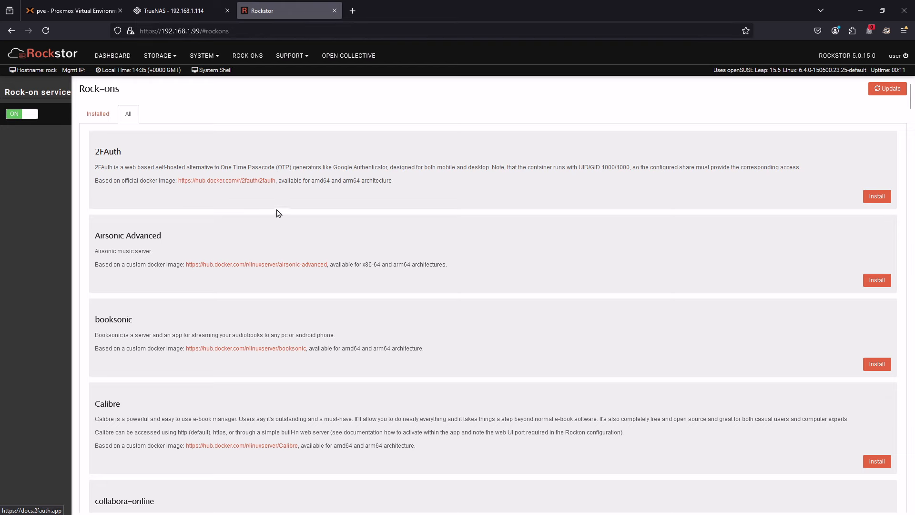
# - Examine the available Rock-ons from 2FAuth through OpenVPN, including their descriptions and docker images
pyautogui.scroll(-6, 318, 200)
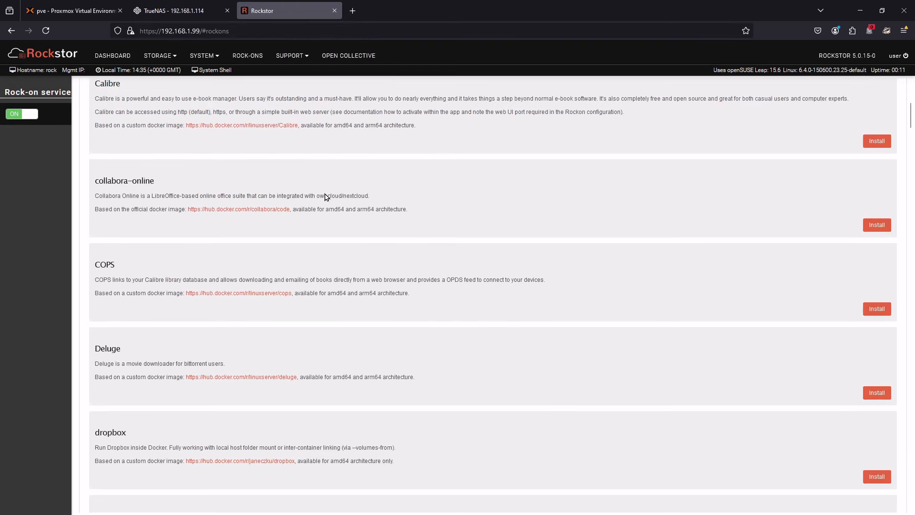
pyautogui.scroll(-6, 331, 194)
pyautogui.scroll(3, 333, 193)
pyautogui.scroll(6, 333, 193)
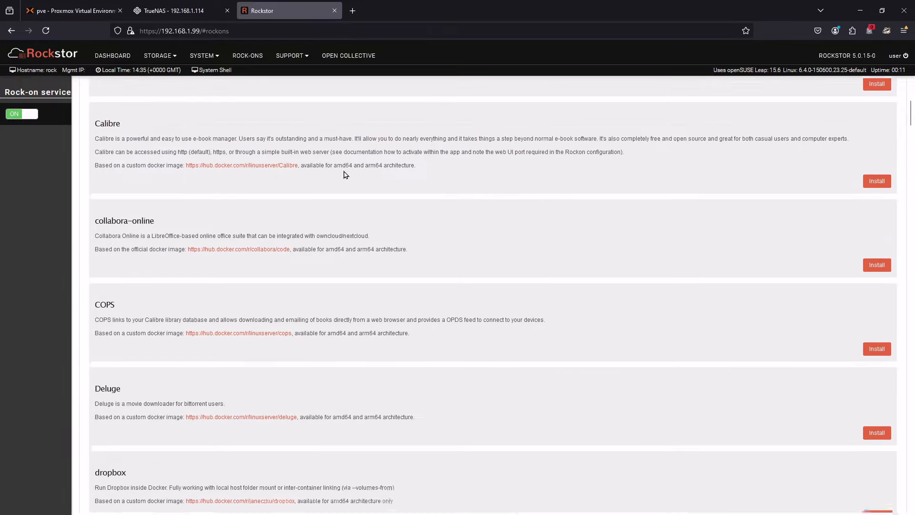
pyautogui.scroll(-15, 157, 186)
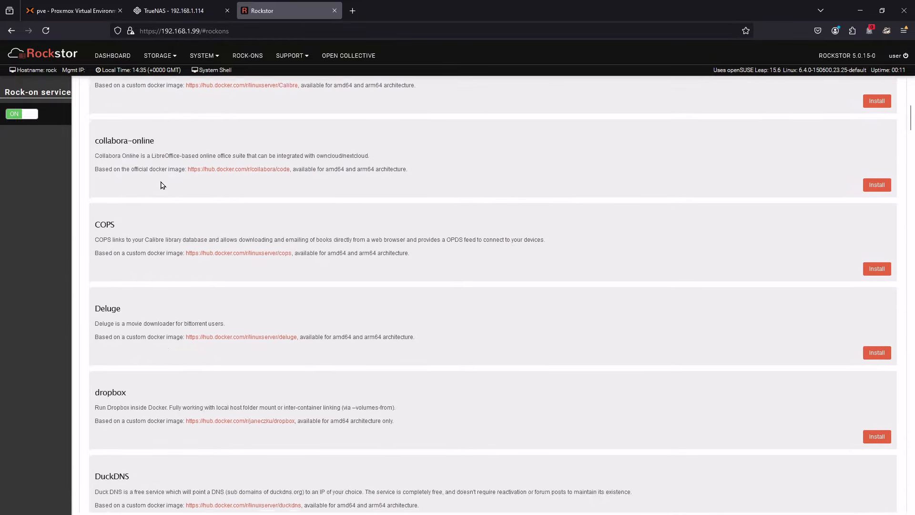
pyautogui.scroll(-11, 162, 185)
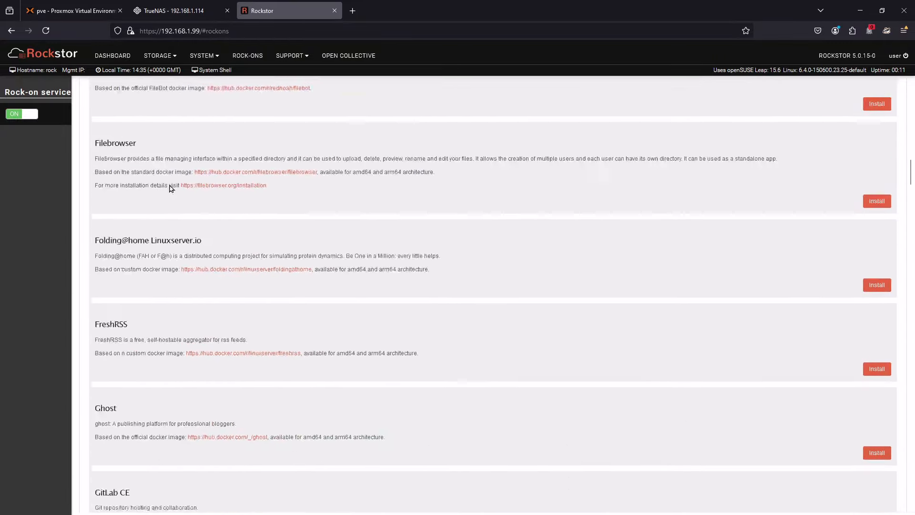
pyautogui.scroll(-3, 221, 248)
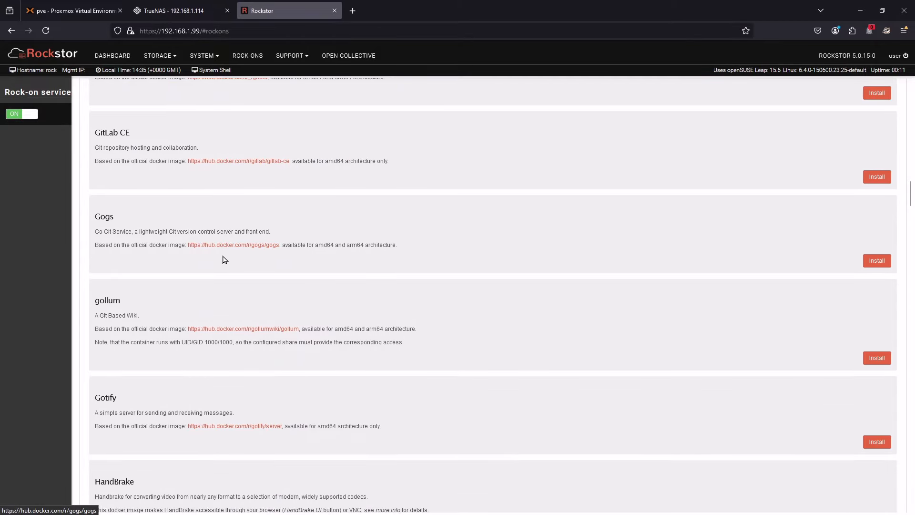
pyautogui.scroll(-2, 219, 267)
pyautogui.scroll(-6, 236, 250)
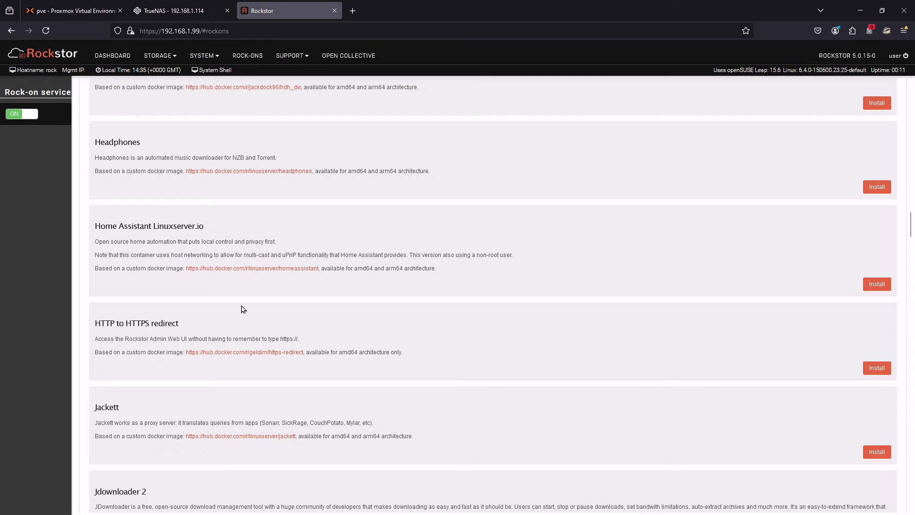
pyautogui.scroll(-8, 269, 437)
pyautogui.scroll(-3, 138, 286)
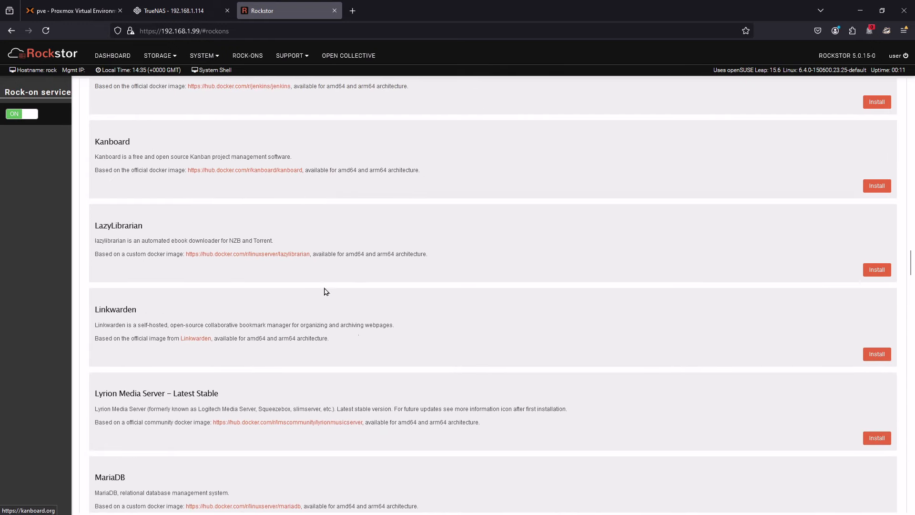
pyautogui.scroll(-5, 289, 359)
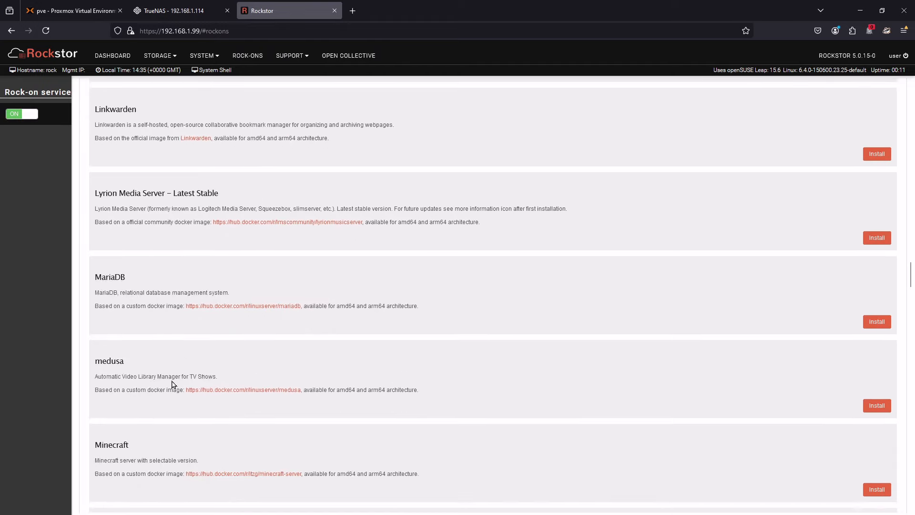
pyautogui.scroll(-13, 207, 364)
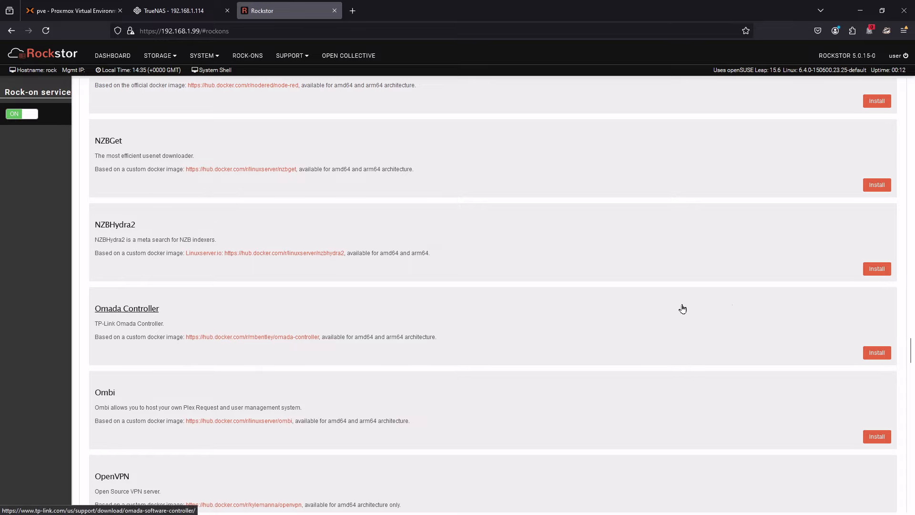
# - Try to install the 2FAuth Rock-on with test as config storage and WebUI port 18000
pyautogui.moveTo(912, 352); pyautogui.dragTo(912, 93)
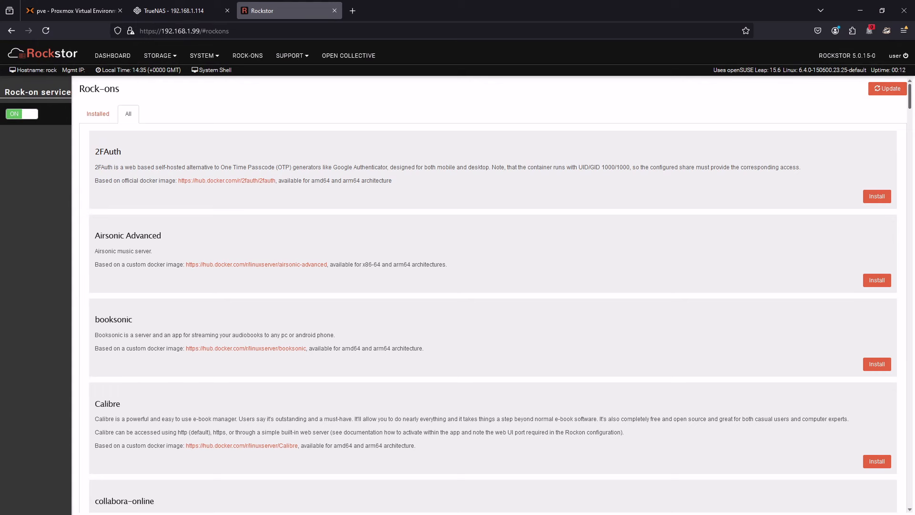
pyautogui.click(879, 196)
pyautogui.click(428, 236)
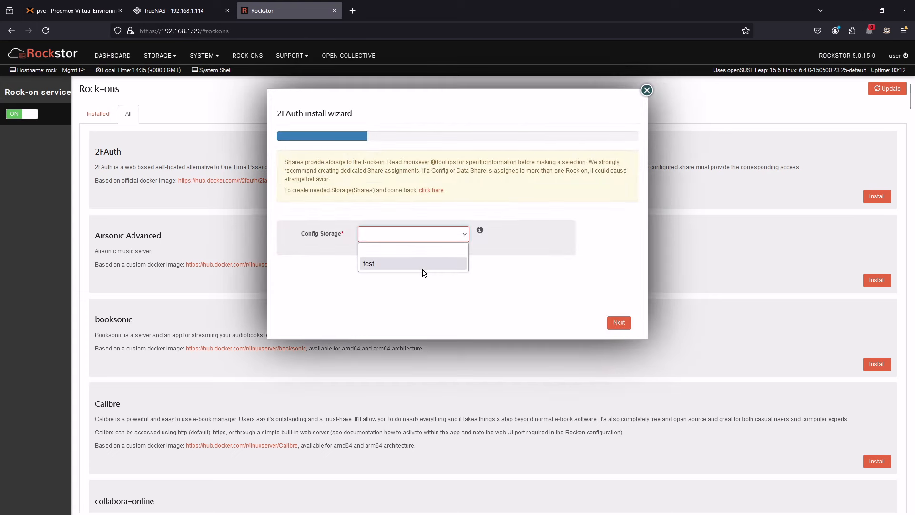
pyautogui.click(423, 266)
pyautogui.click(627, 325)
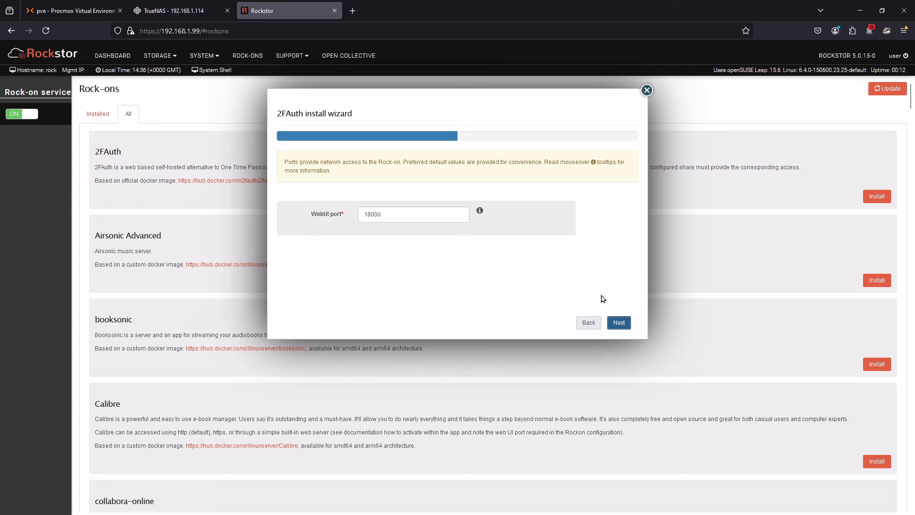
pyautogui.click(617, 326)
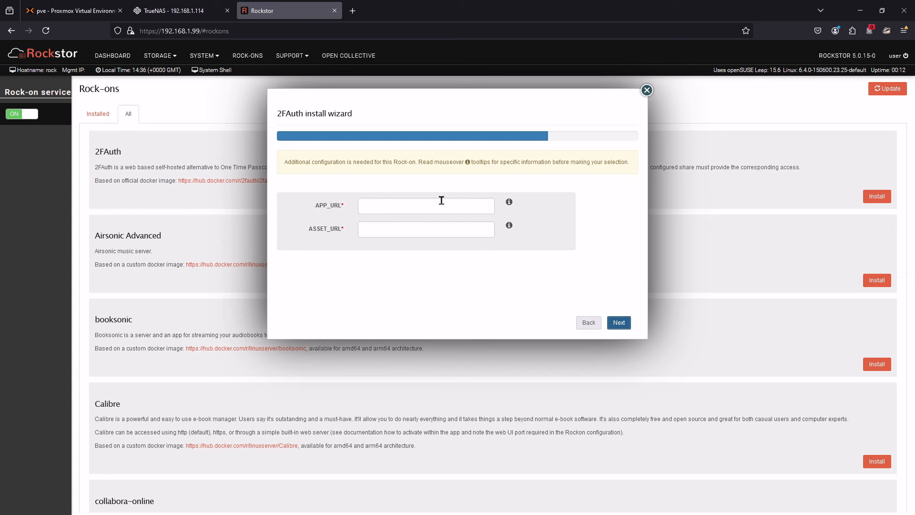
pyautogui.click(648, 91)
# - Try to install the Filebrowser Rock-on with the share test as config storage, database location and data storage
pyautogui.scroll(-10, 414, 328)
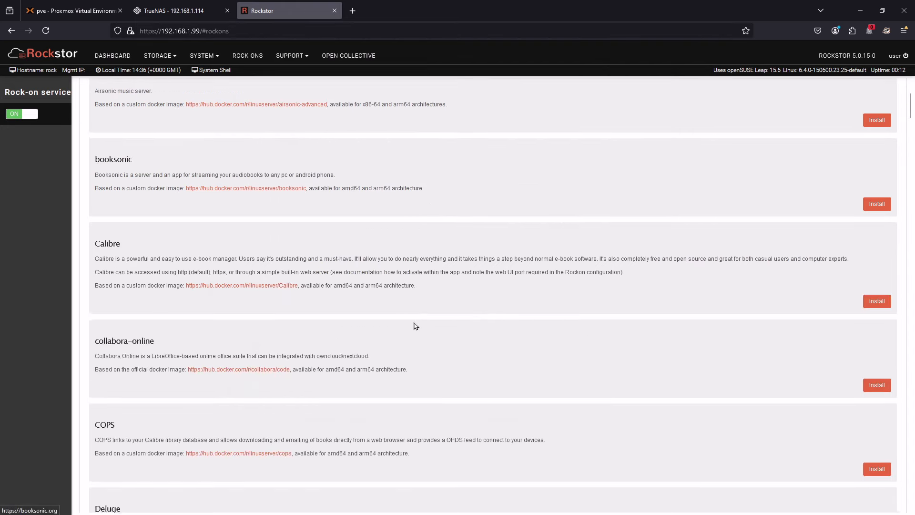
pyautogui.scroll(2, 415, 326)
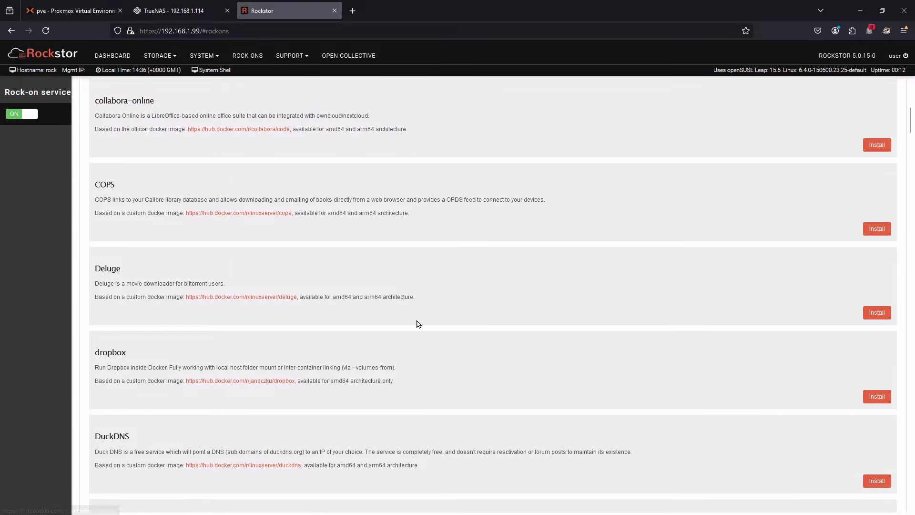
pyautogui.scroll(-15, 418, 324)
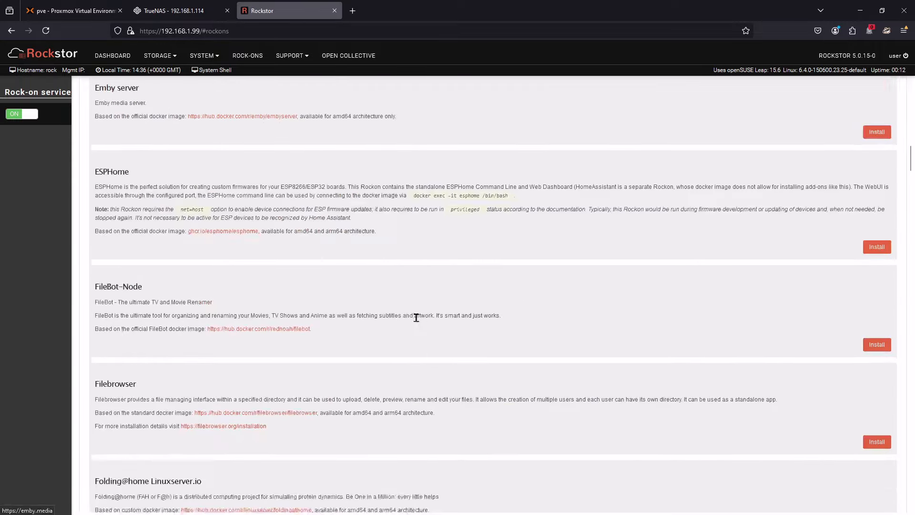
pyautogui.scroll(10, 419, 322)
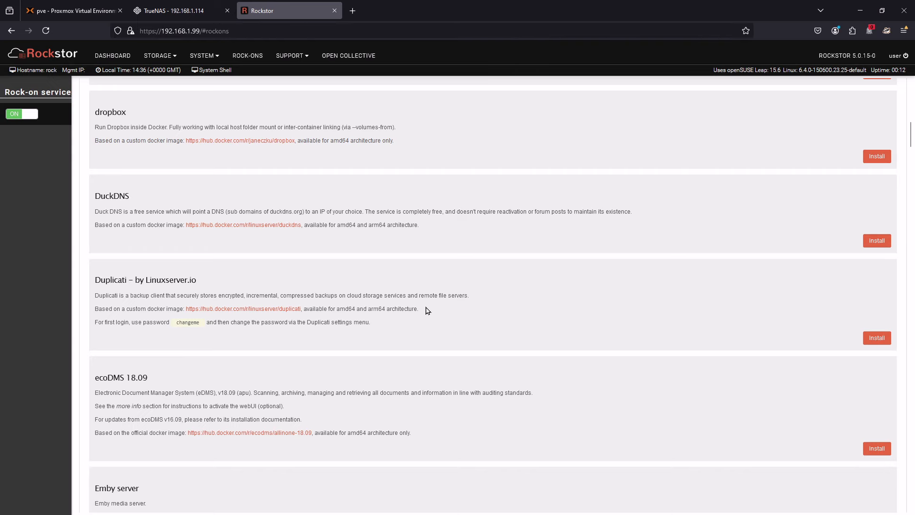
pyautogui.scroll(-10, 428, 310)
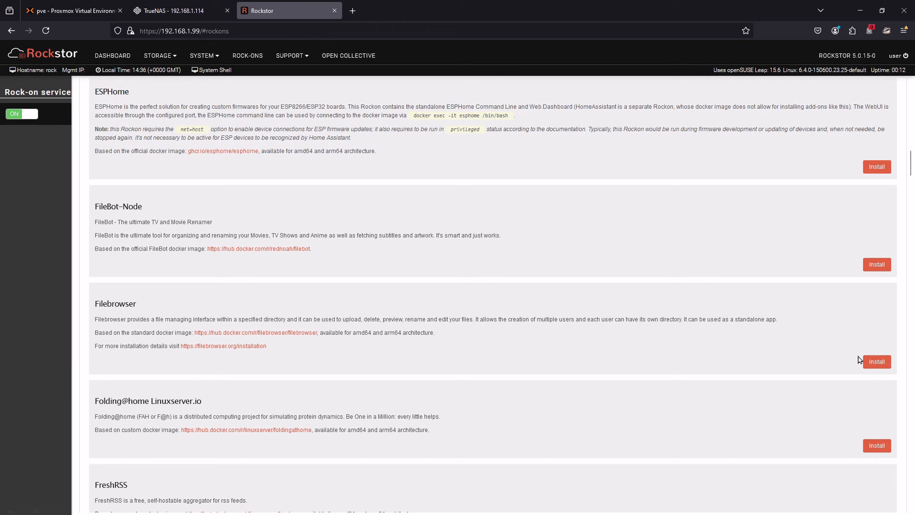
pyautogui.click(878, 362)
pyautogui.click(420, 241)
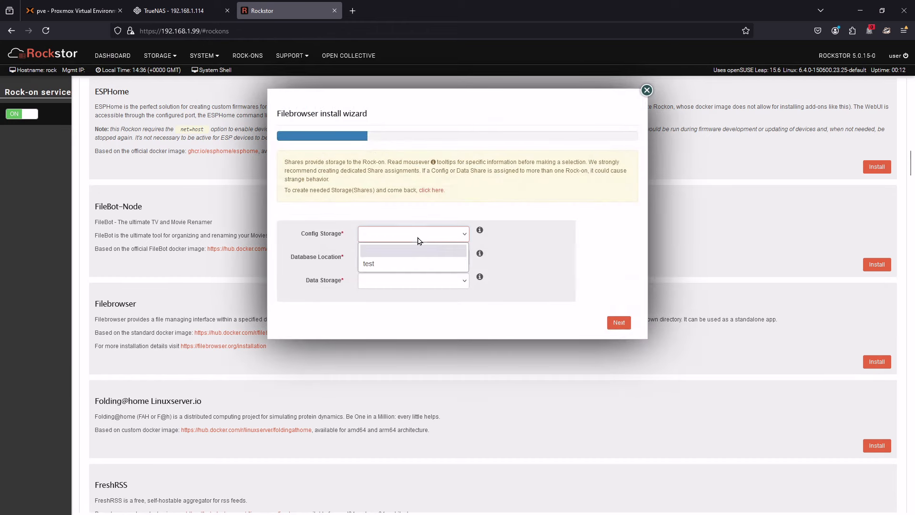
pyautogui.click(426, 259)
pyautogui.click(426, 260)
pyautogui.click(426, 287)
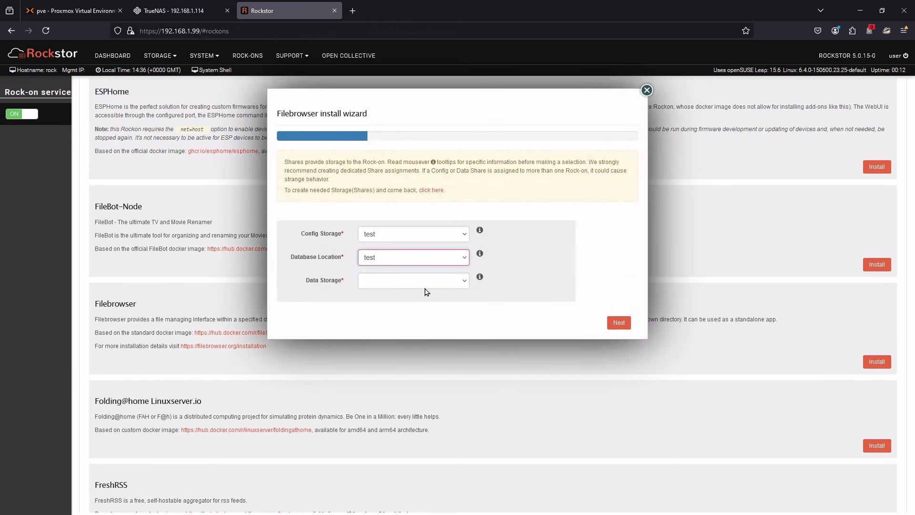
pyautogui.click(427, 286)
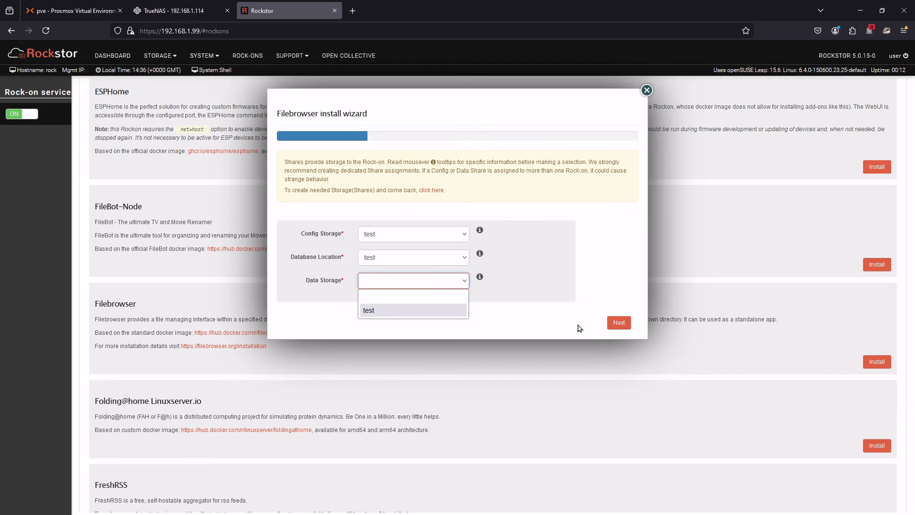
pyautogui.click(431, 310)
pyautogui.click(620, 324)
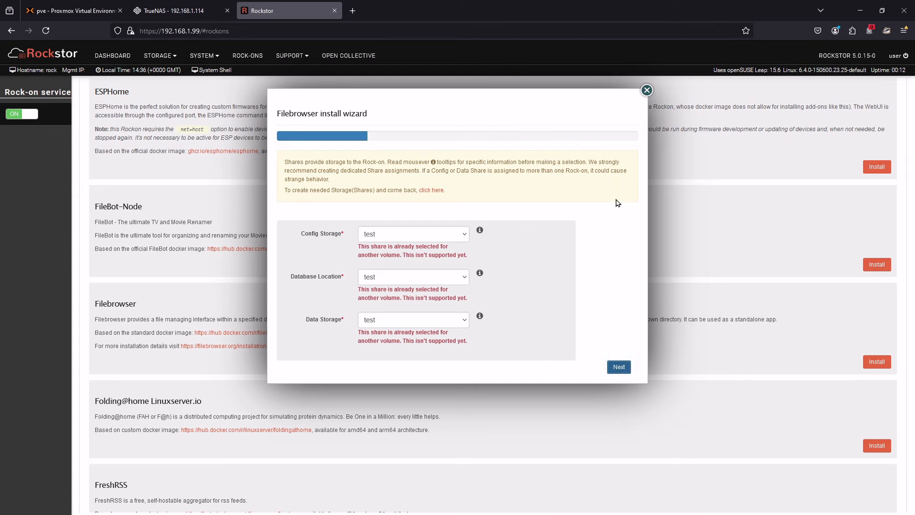
pyautogui.click(643, 93)
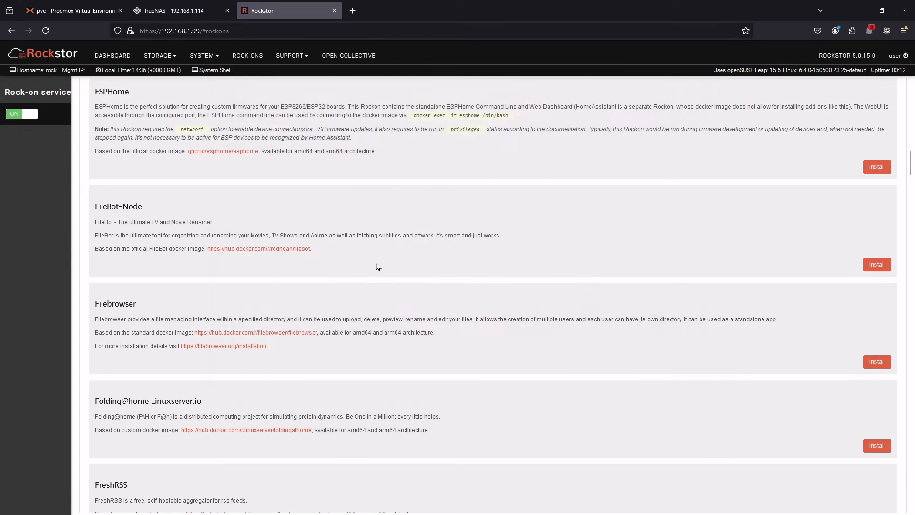
# - Examine the descriptions and docker images of the available Rock-ons from Emby server through HDHomeRun DVR Engine
pyautogui.scroll(3, 376, 210)
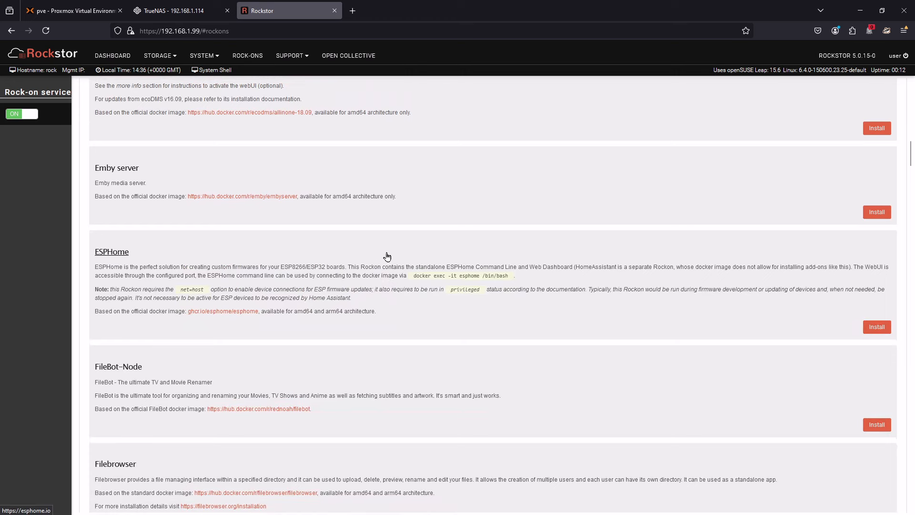
pyautogui.scroll(-3, 358, 387)
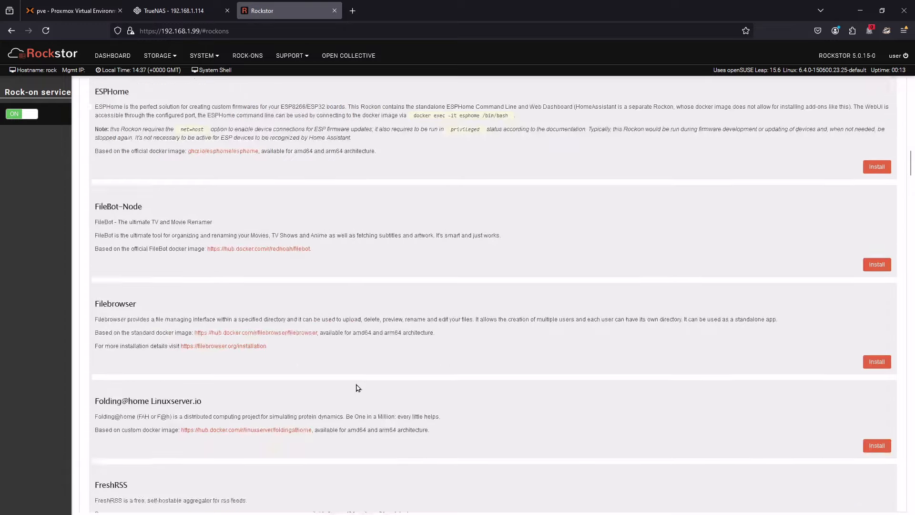
pyautogui.scroll(-6, 360, 386)
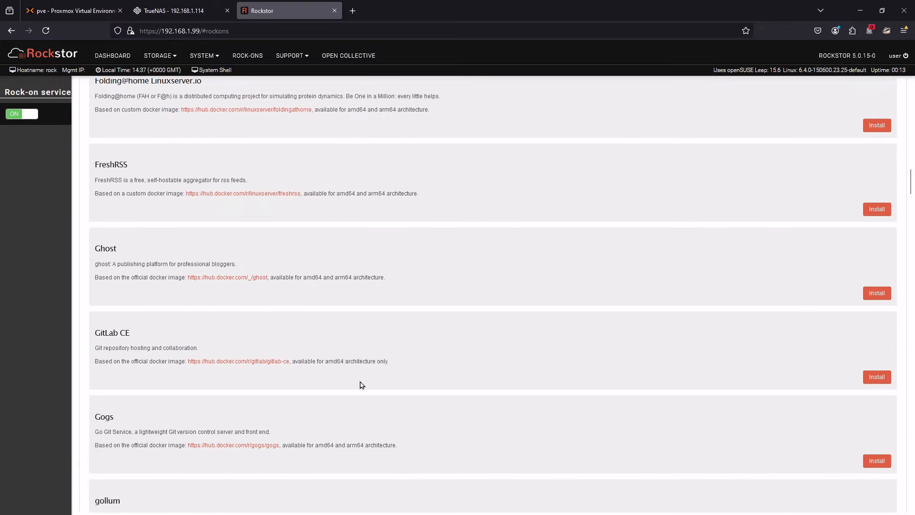
pyautogui.scroll(-6, 361, 385)
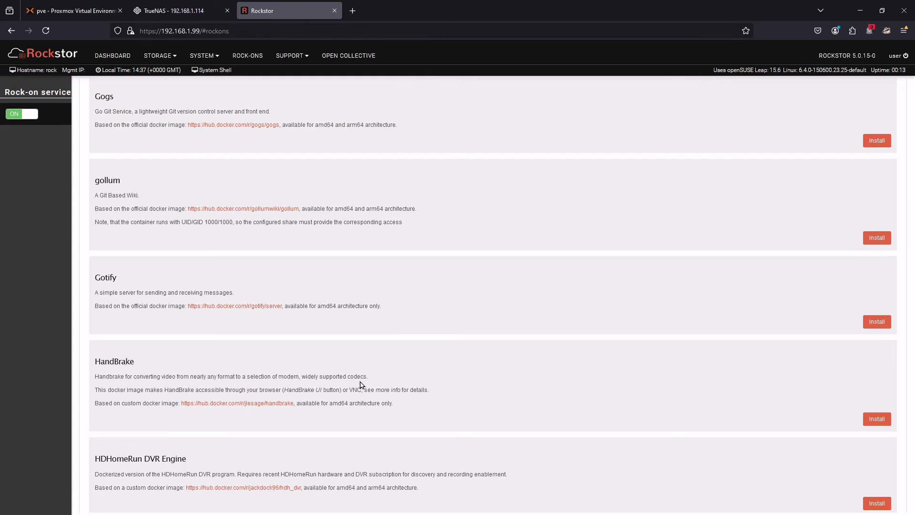
pyautogui.scroll(20, 361, 385)
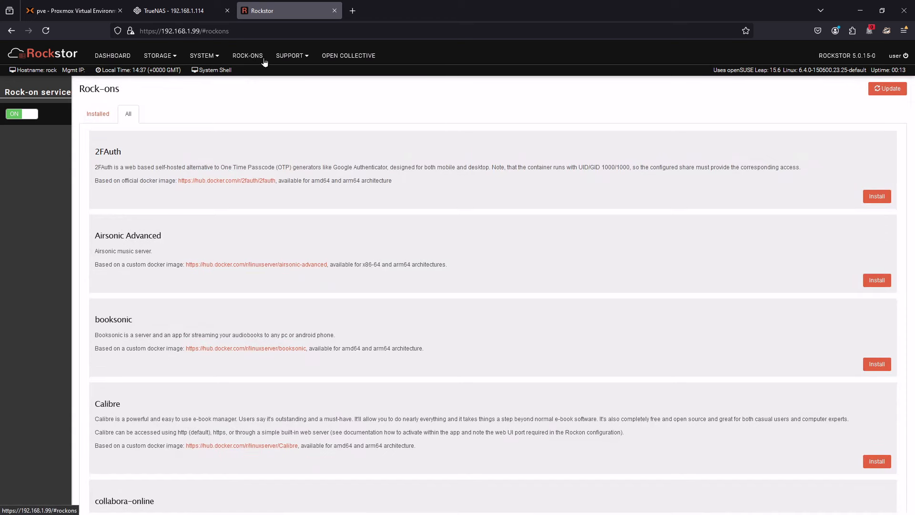
# - Review Rockstor's support options and examine the budget and financial contribution options of The Rockstor Project on Open Collective
pyautogui.click(292, 57)
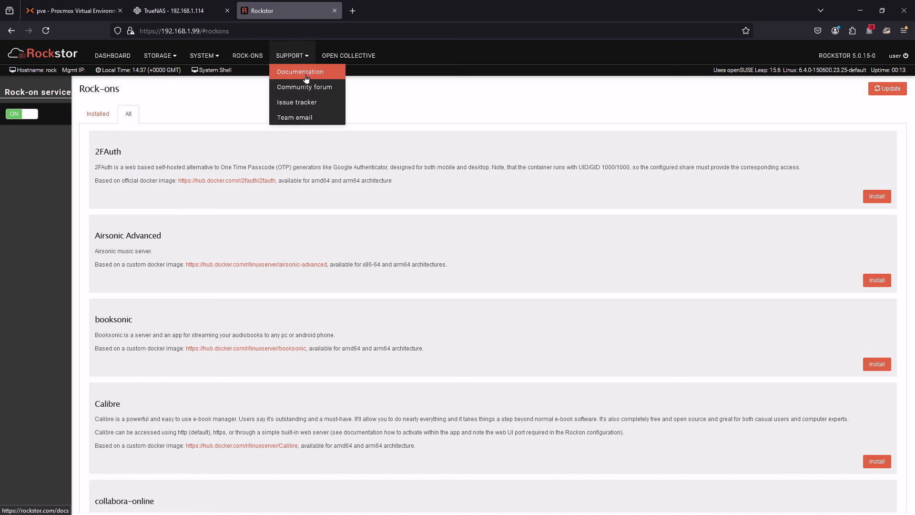
pyautogui.click(355, 58)
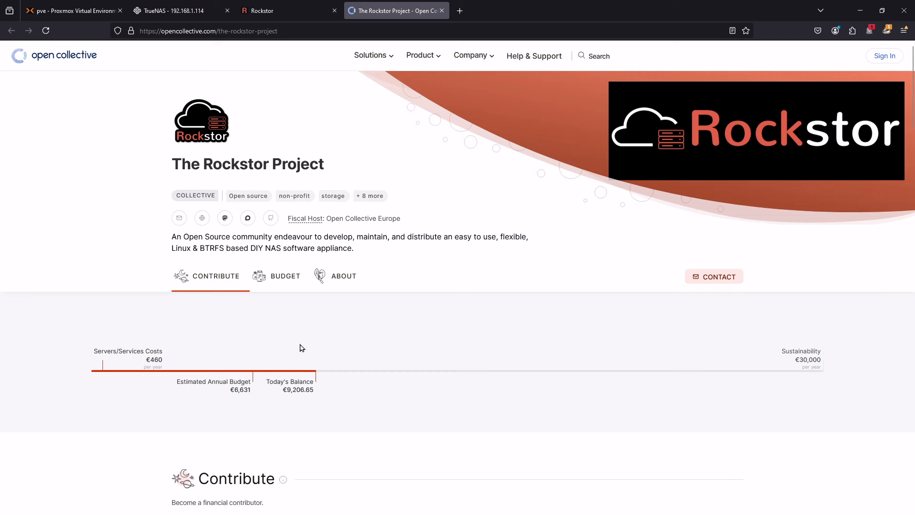
pyautogui.moveTo(797, 352)
pyautogui.scroll(-3, 321, 451)
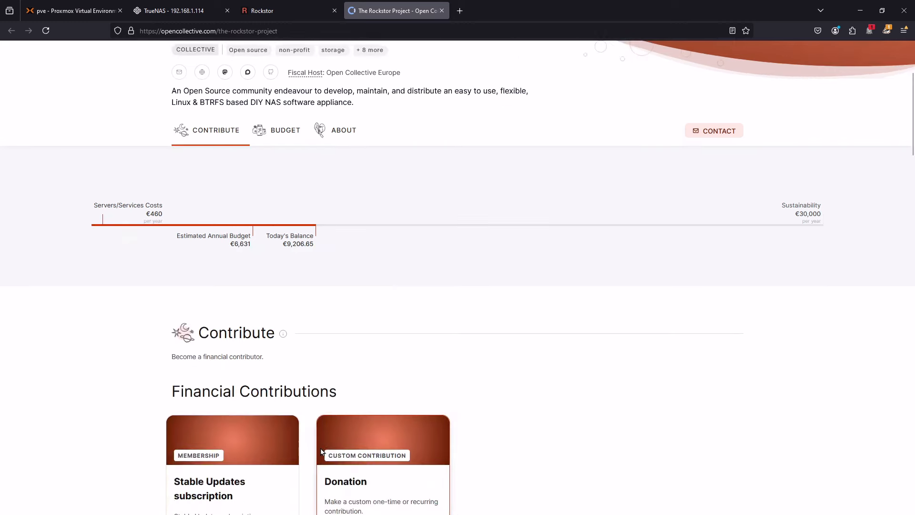
pyautogui.scroll(3, 322, 452)
pyautogui.click(302, 13)
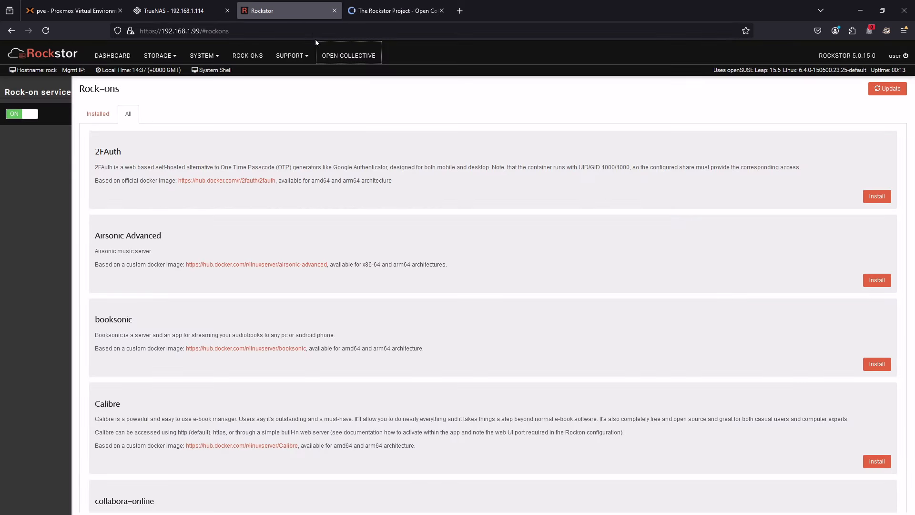
pyautogui.click(361, 18)
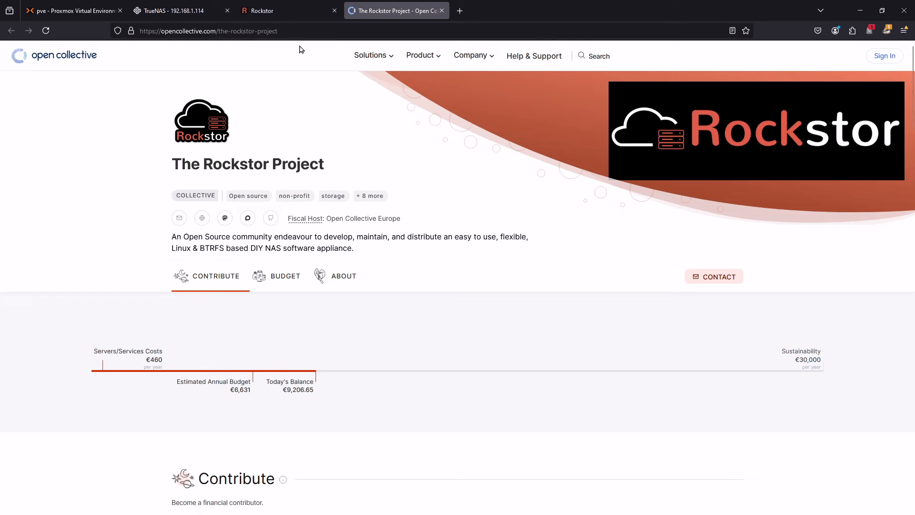
pyautogui.click(292, 13)
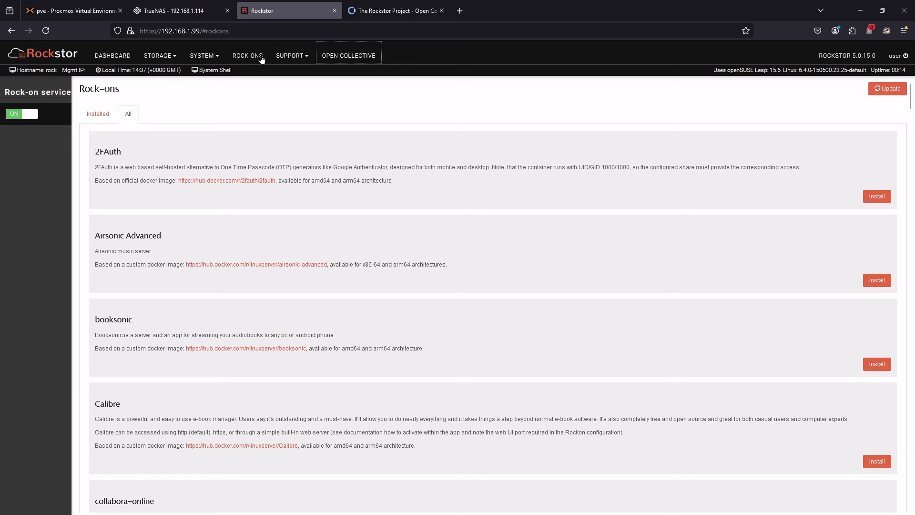
# - Open Rockstor's Software Update page and compare the Stable and Testing update channels, checking against the TrueNAS interface
pyautogui.click(285, 57)
pyautogui.click(204, 59)
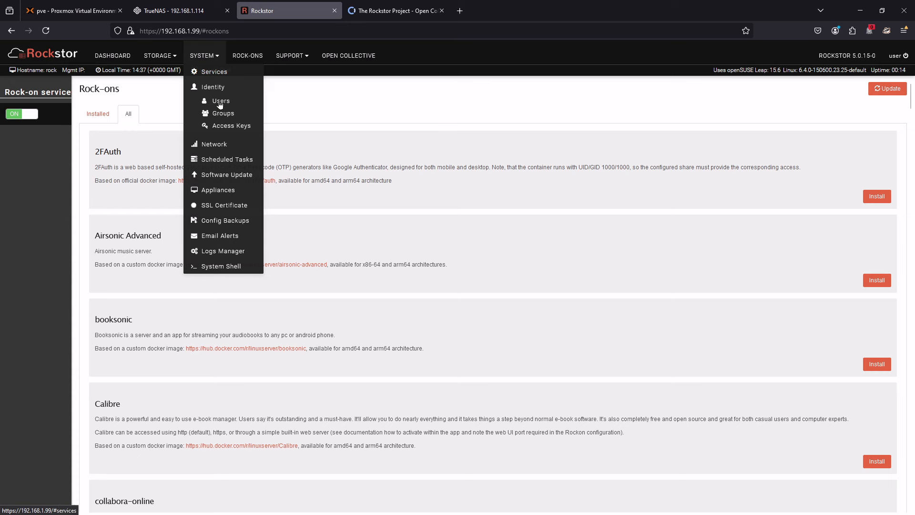
pyautogui.click(245, 174)
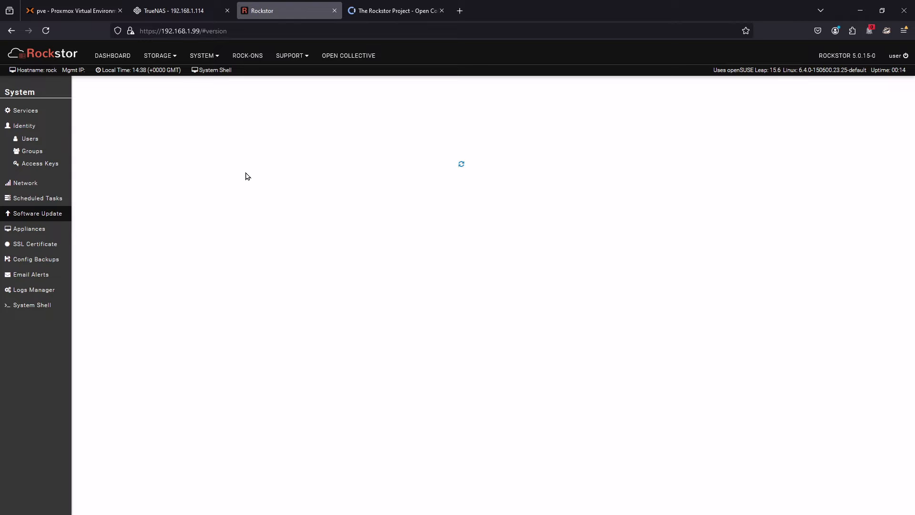
pyautogui.click(199, 15)
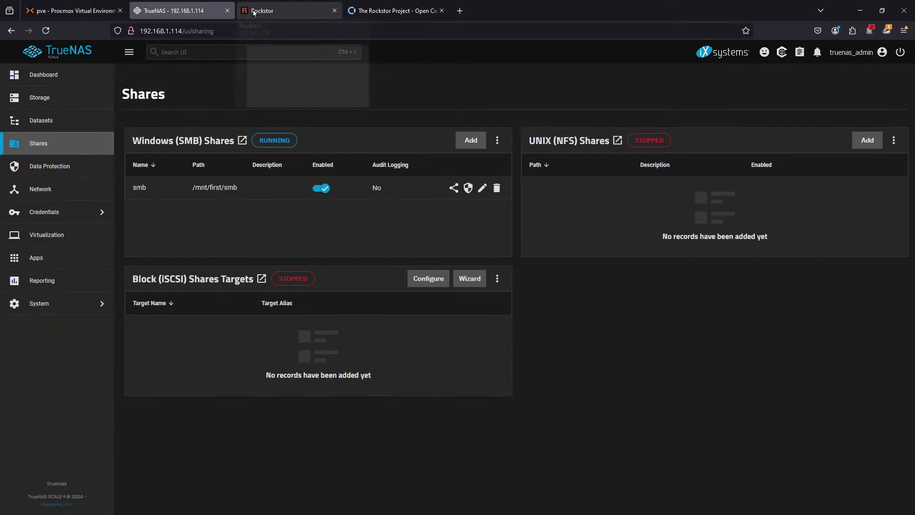
pyautogui.click(254, 13)
pyautogui.click(218, 9)
pyautogui.click(257, 8)
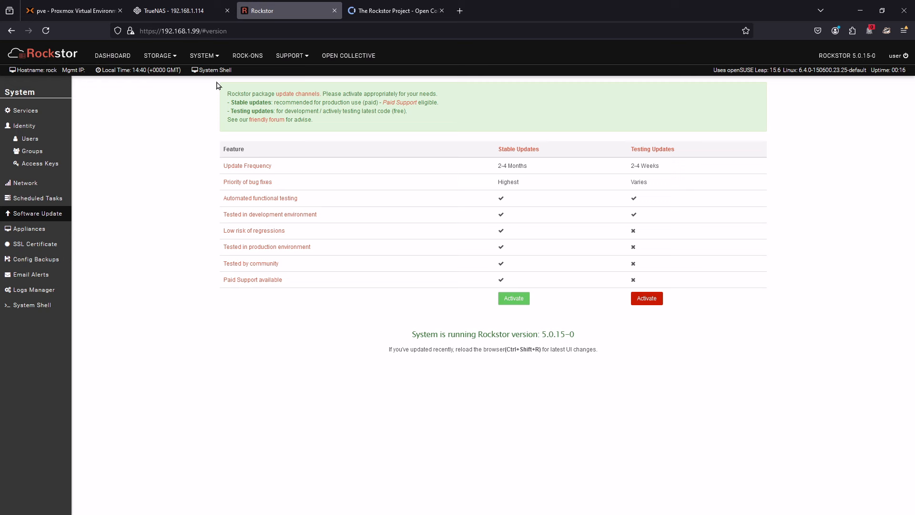
# - Compare Rockstor's Rock-ons page with the Apps and Virtualization sections of TrueNAS
pyautogui.click(248, 56)
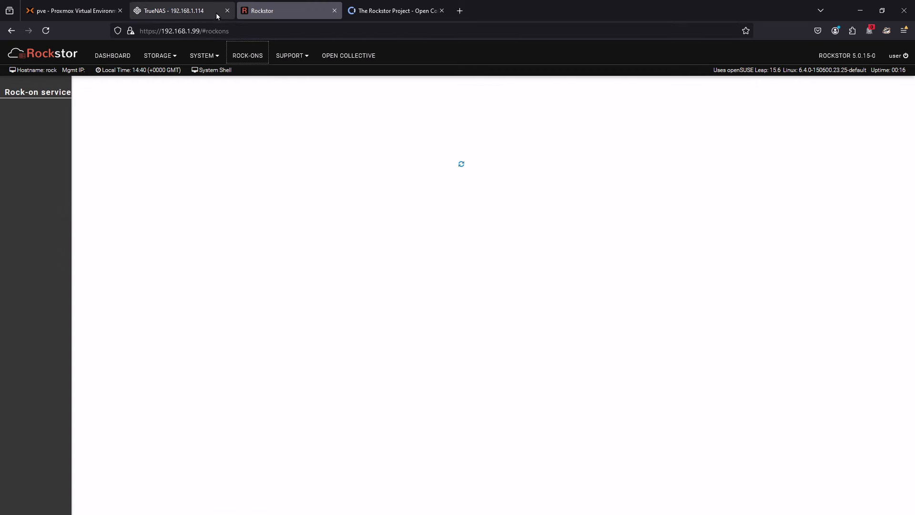
pyautogui.click(186, 14)
pyautogui.press('Return')
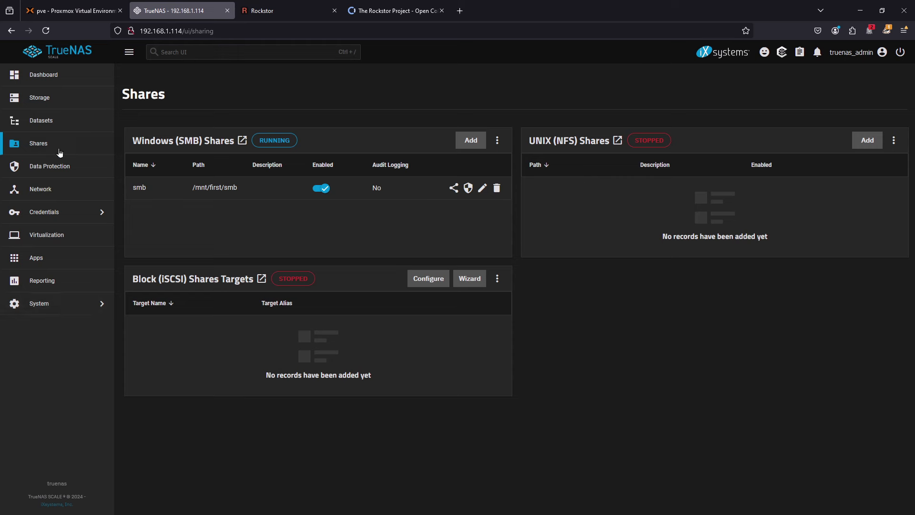
pyautogui.click(51, 266)
pyautogui.click(54, 236)
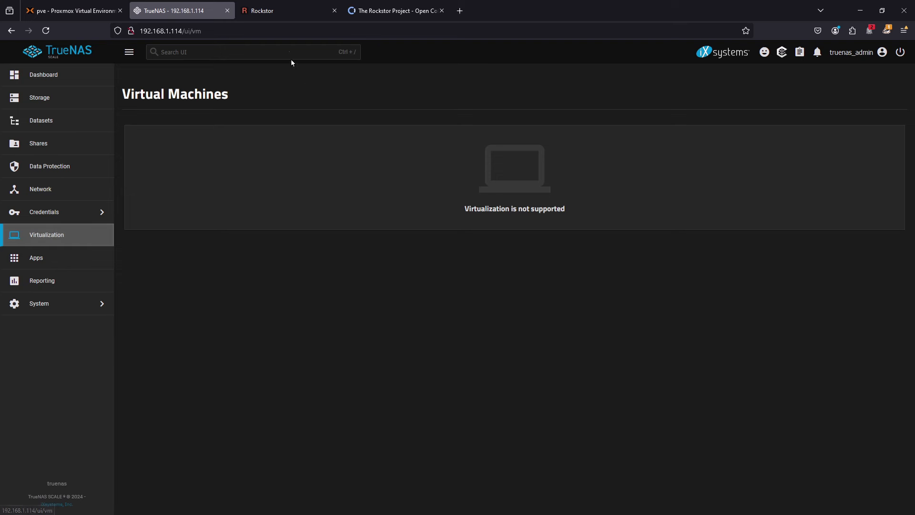
pyautogui.moveTo(286, 17)
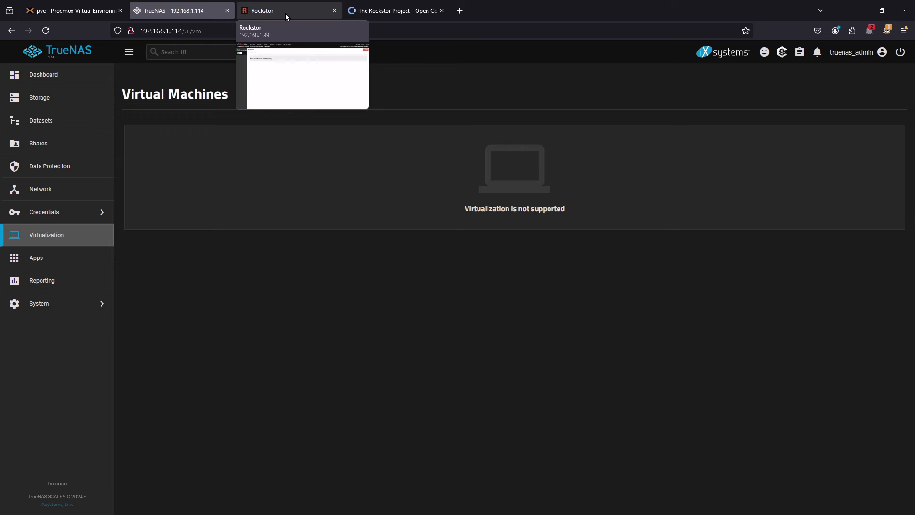